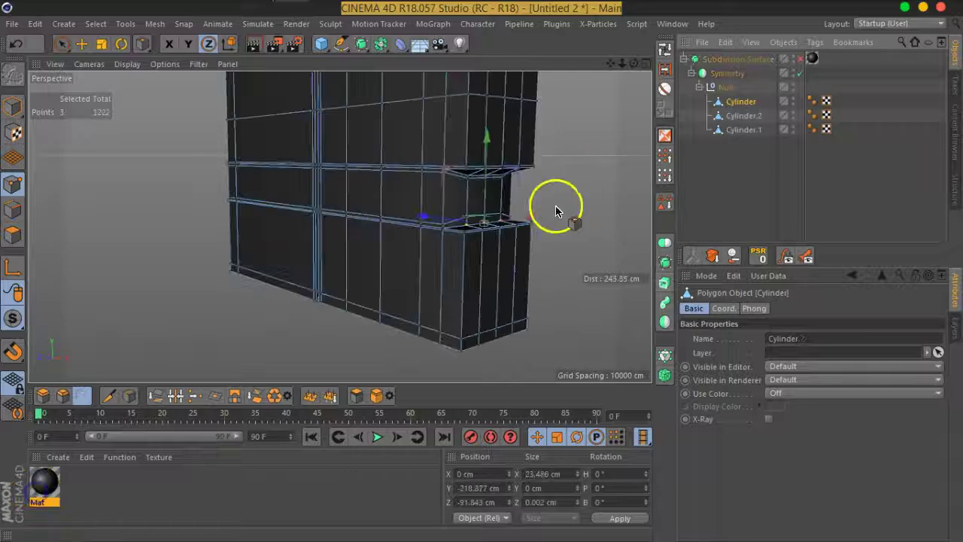
- Re-enable Subdivision Surface to round the notched handle, then select the Cylinder object
{"action": "scroll", "coordinate": [509, 217], "scroll_direction": "up", "scroll_amount": 5}
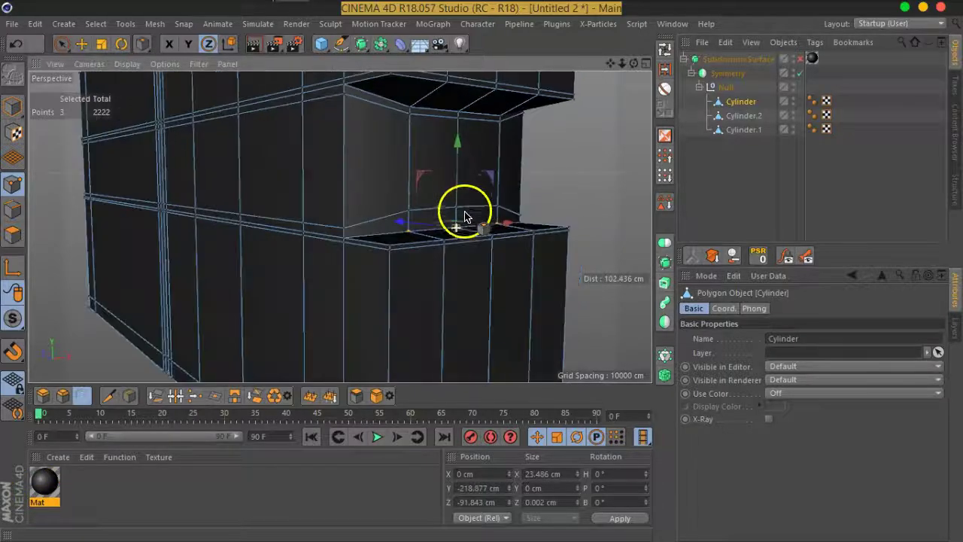
{"action": "scroll", "coordinate": [465, 216], "scroll_direction": "down", "scroll_amount": 3}
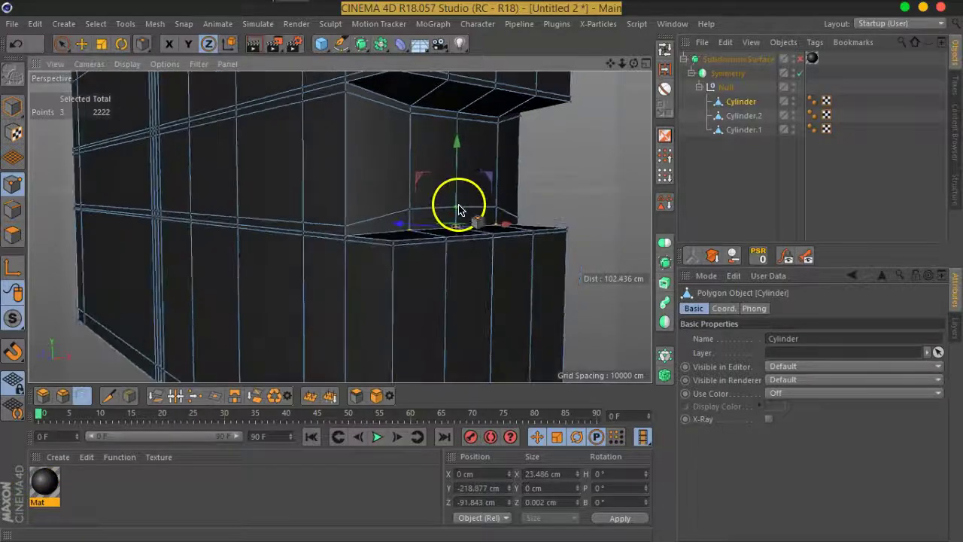
{"action": "left_click", "coordinate": [730, 197]}
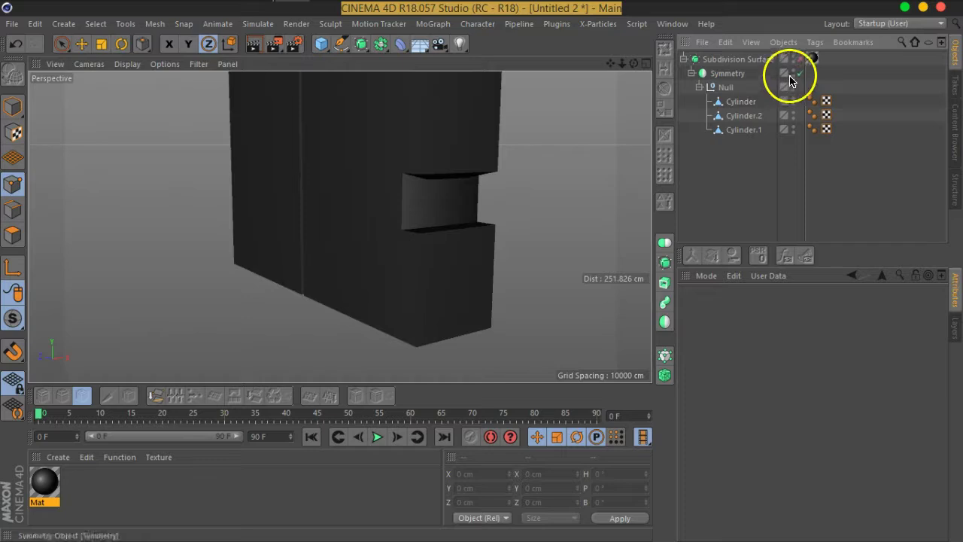
{"action": "left_click", "coordinate": [801, 60]}
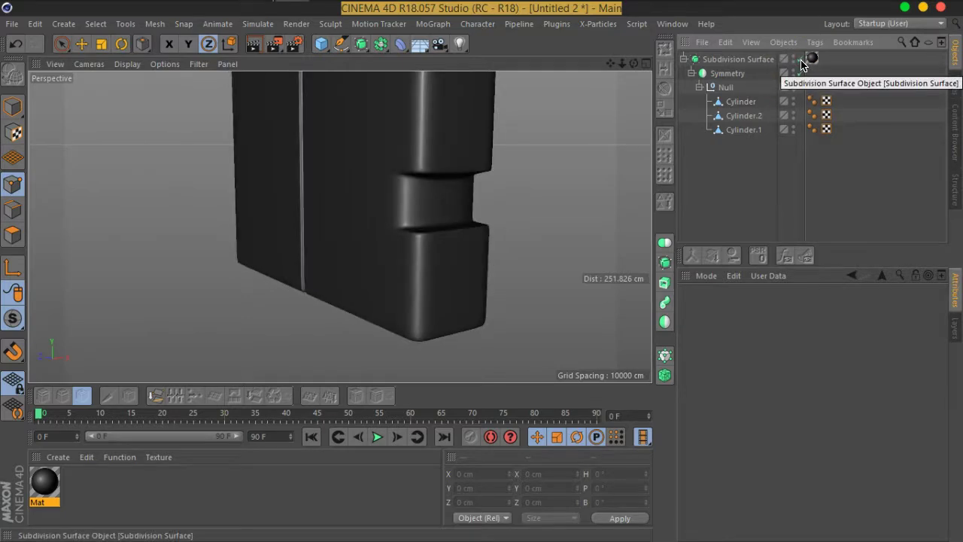
{"action": "left_click", "coordinate": [744, 117]}
{"action": "left_click", "coordinate": [741, 102]}
{"action": "mouse_move", "coordinate": [414, 200]}
{"action": "left_mouse_down", "text": "alt"}
{"action": "mouse_move", "coordinate": [430, 198]}
{"action": "mouse_move", "coordinate": [432, 208]}
{"action": "left_mouse_up", "text": "alt"}
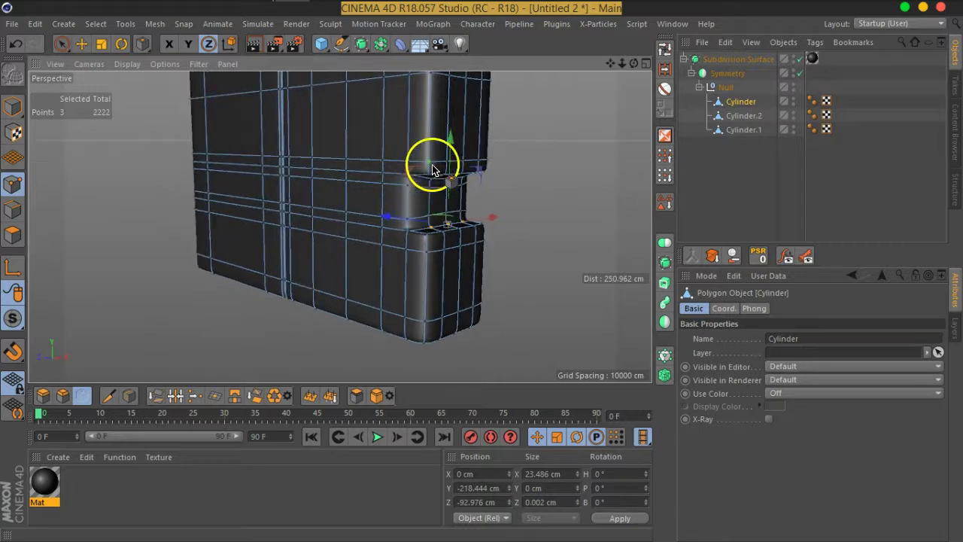
{"action": "scroll", "coordinate": [432, 169], "scroll_direction": "up", "scroll_amount": 3}
- In Polygon mode with Live Selection, paint the band above the notch and disable Subdivision Surface
{"action": "left_click", "coordinate": [12, 235]}
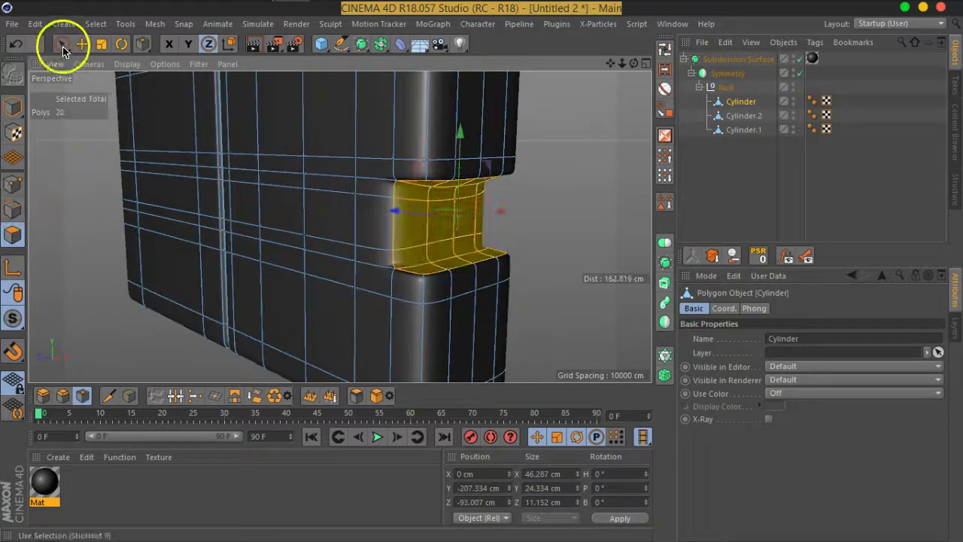
{"action": "left_click", "coordinate": [62, 43]}
{"action": "scroll", "coordinate": [485, 196], "scroll_direction": "up", "scroll_amount": 2}
{"action": "scroll", "coordinate": [485, 196], "scroll_direction": "up", "scroll_amount": 2}
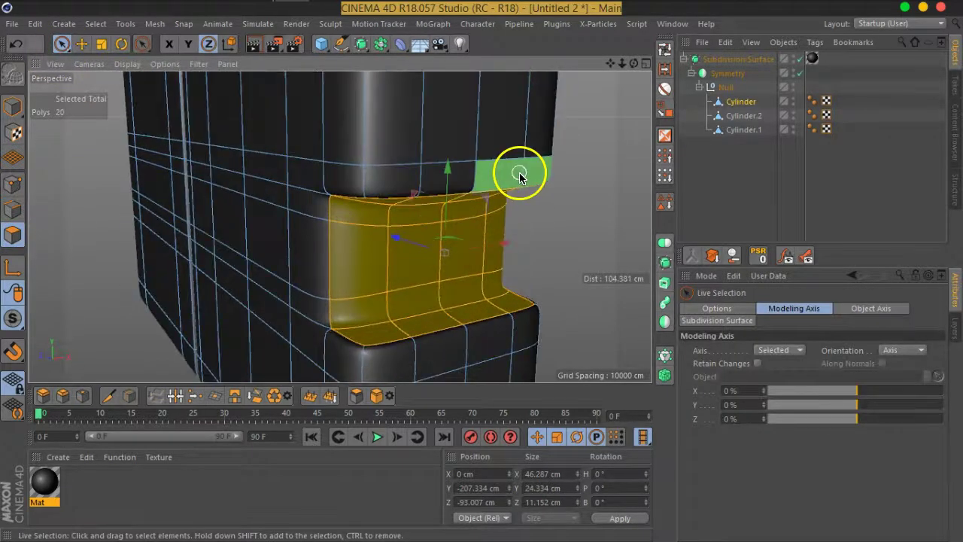
{"action": "left_click_drag", "start_coordinate": [519, 170], "coordinate": [481, 170]}
{"action": "left_click", "coordinate": [800, 58]}
{"action": "mouse_move", "coordinate": [576, 165]}
{"action": "left_mouse_down", "text": "alt"}
{"action": "mouse_move", "coordinate": [537, 168]}
{"action": "mouse_move", "coordinate": [561, 140]}
{"action": "mouse_move", "coordinate": [569, 146]}
{"action": "mouse_move", "coordinate": [565, 158]}
{"action": "mouse_move", "coordinate": [584, 161]}
{"action": "mouse_move", "coordinate": [572, 173]}
{"action": "mouse_move", "coordinate": [595, 218]}
{"action": "mouse_move", "coordinate": [596, 180]}
{"action": "left_mouse_up", "text": "alt"}
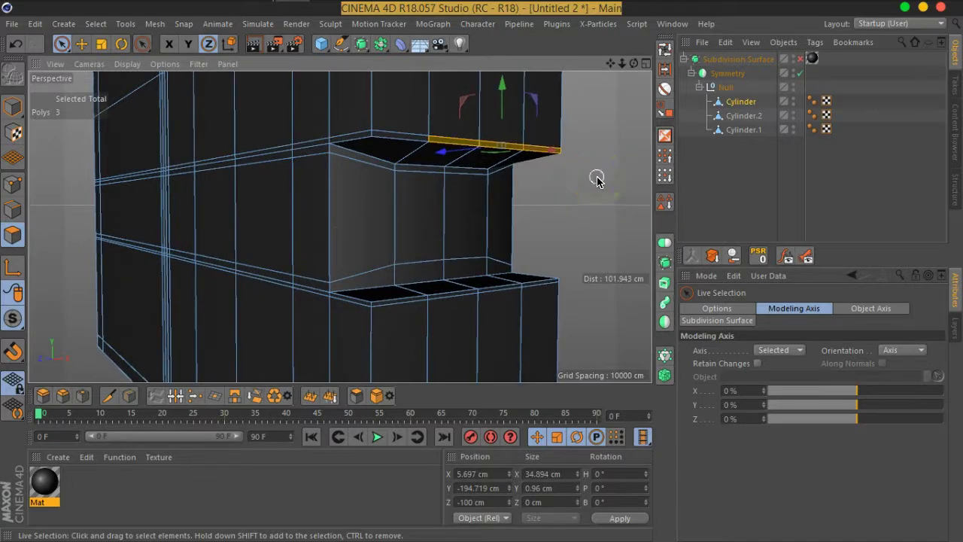
- Cut one edge loop above the notch and one below it with Loop/Path Cut
{"action": "right_click", "coordinate": [596, 181]}
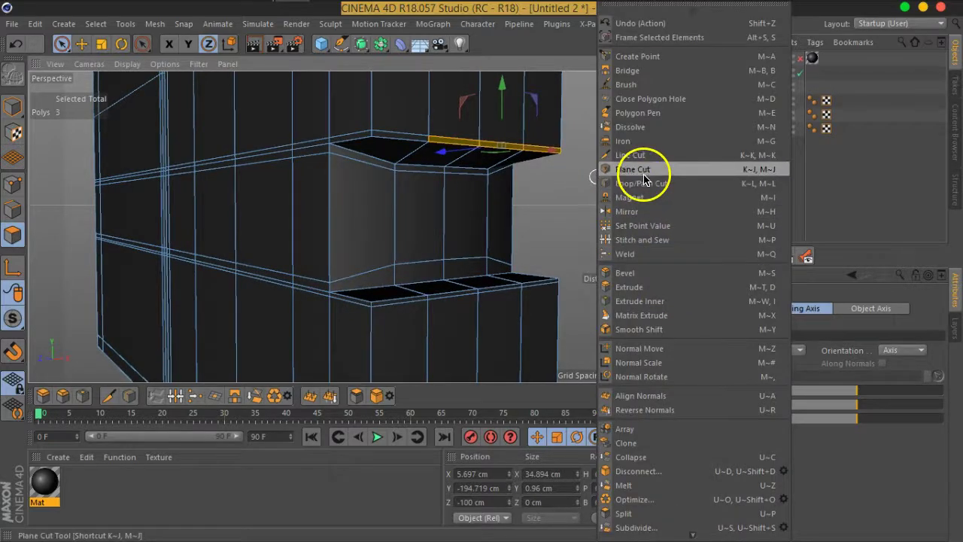
{"action": "left_click", "coordinate": [636, 186]}
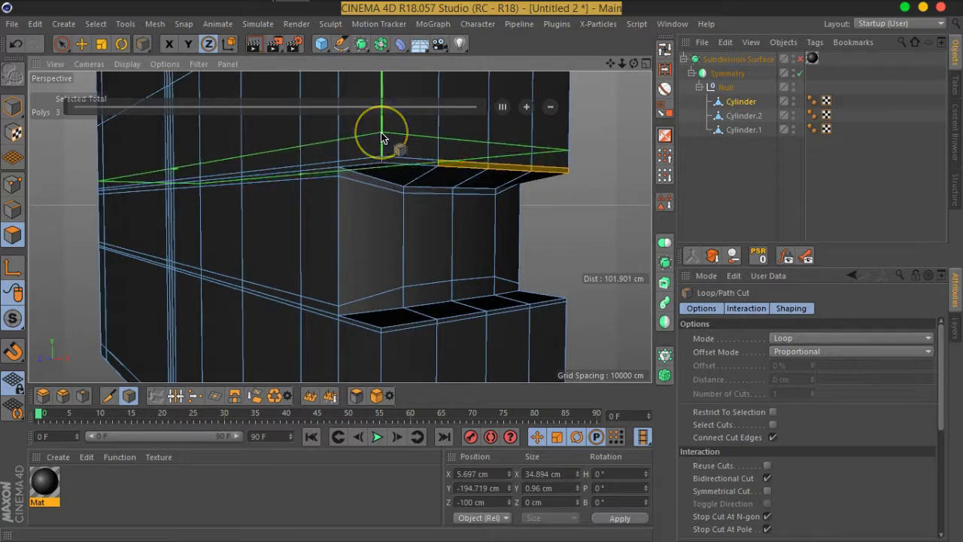
{"action": "left_click", "coordinate": [404, 136]}
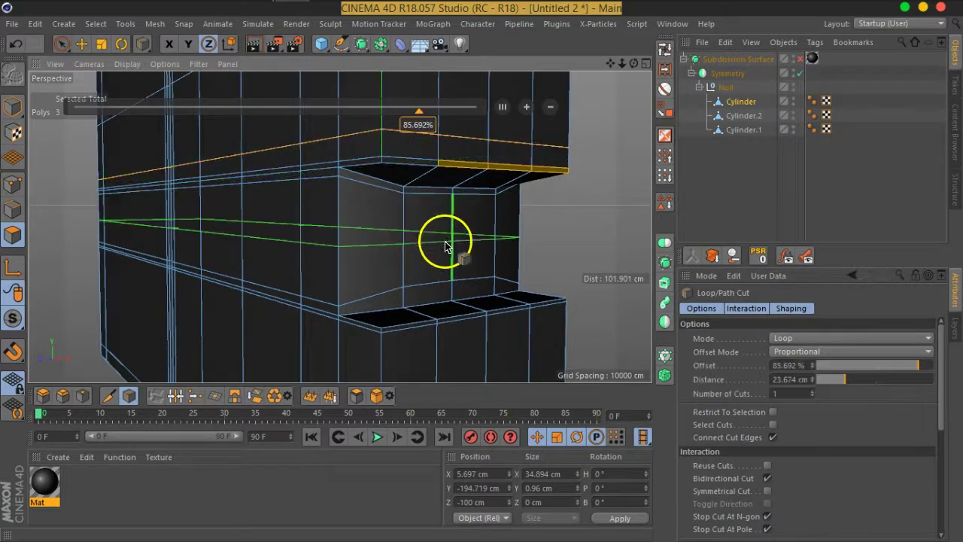
{"action": "left_click", "coordinate": [386, 348]}
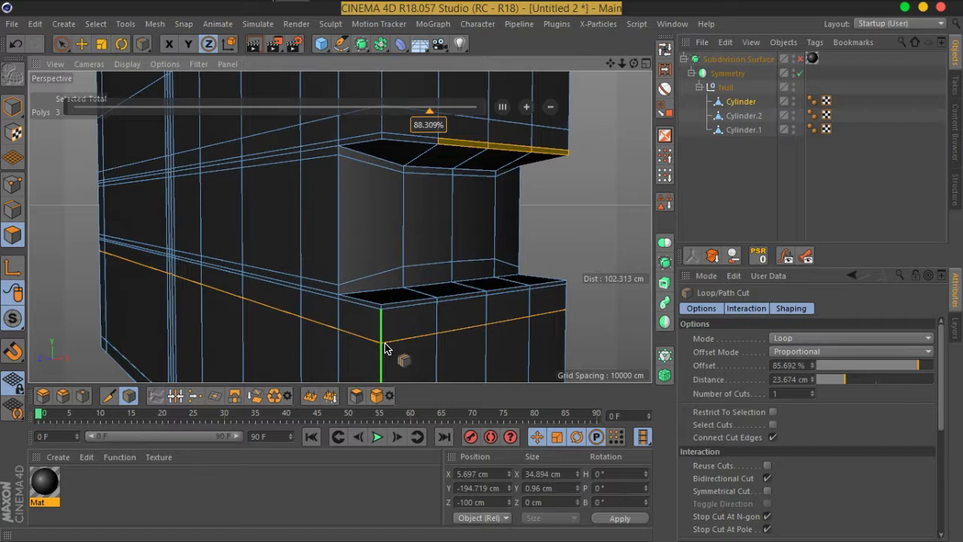
{"action": "left_click", "coordinate": [62, 43]}
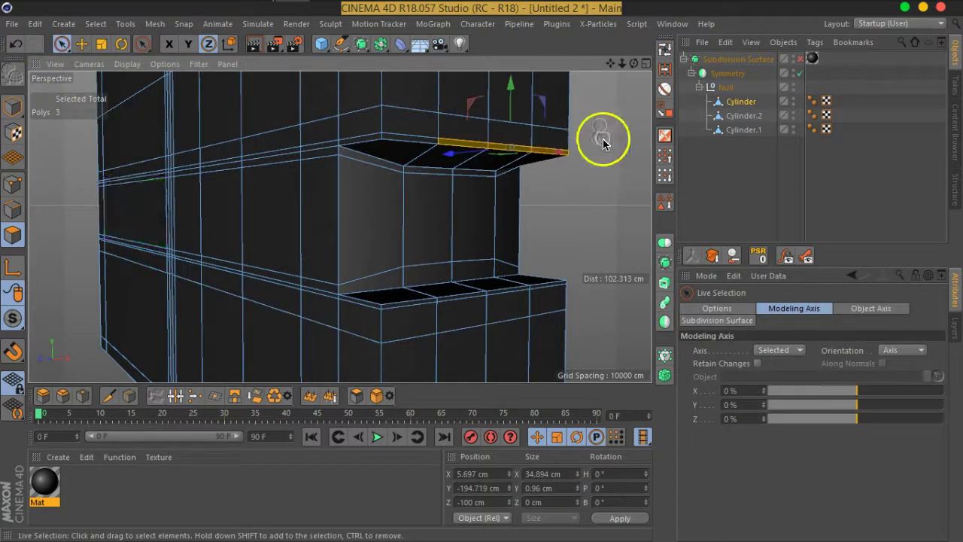
- Paint-select the polygons framing the notch: top strip, lower corner, side column and last corner
{"action": "left_click", "coordinate": [553, 145]}
{"action": "mouse_move", "coordinate": [542, 147]}
{"action": "left_mouse_down"}
{"action": "mouse_move", "coordinate": [498, 135]}
{"action": "mouse_move", "coordinate": [370, 134]}
{"action": "mouse_move", "coordinate": [321, 193]}
{"action": "left_mouse_up"}
{"action": "left_click_drag", "start_coordinate": [309, 281], "coordinate": [342, 322]}
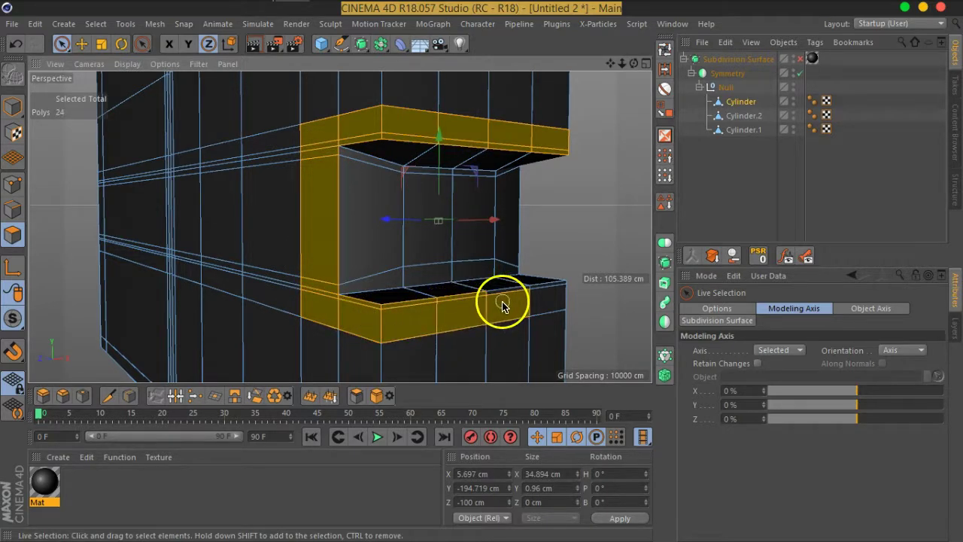
{"action": "mouse_move", "coordinate": [540, 303]}
{"action": "left_mouse_down", "text": "alt"}
{"action": "mouse_move", "coordinate": [461, 279]}
{"action": "mouse_move", "coordinate": [408, 279]}
{"action": "mouse_move", "coordinate": [468, 243]}
{"action": "left_mouse_up", "text": "alt"}
{"action": "left_click_drag", "start_coordinate": [495, 292], "coordinate": [447, 104], "text": "shift"}
{"action": "mouse_move", "coordinate": [482, 280]}
{"action": "left_mouse_down", "text": "shift"}
{"action": "mouse_move", "coordinate": [421, 299]}
{"action": "mouse_move", "coordinate": [473, 279]}
{"action": "mouse_move", "coordinate": [512, 301]}
{"action": "mouse_move", "coordinate": [380, 169]}
{"action": "mouse_move", "coordinate": [408, 226]}
{"action": "mouse_move", "coordinate": [392, 246]}
{"action": "left_mouse_up", "text": "shift"}
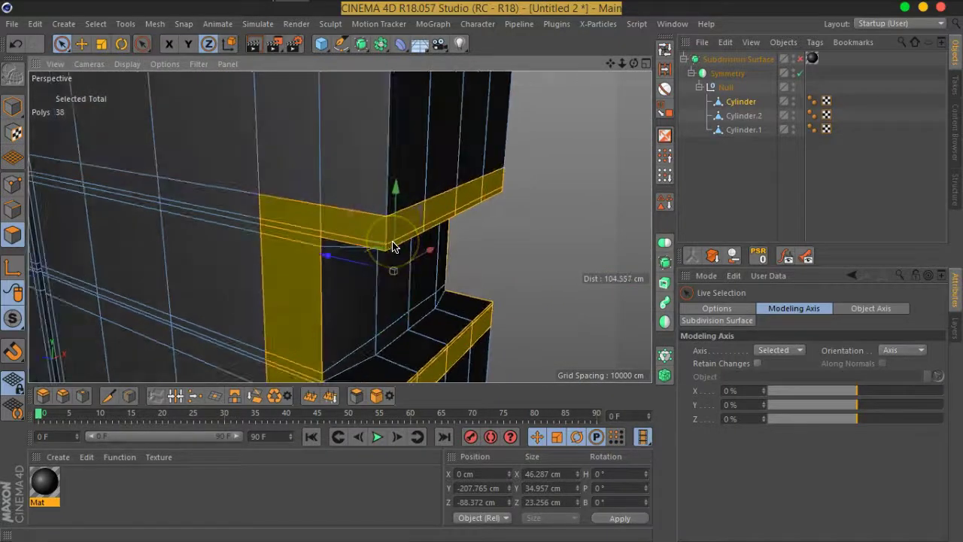
- Split the selected frame off into a new object, Cylinder.3
{"action": "key", "text": "u"}
{"action": "key", "text": "p"}
{"action": "mouse_move", "coordinate": [392, 246]}
{"action": "left_mouse_down", "text": "alt"}
{"action": "mouse_move", "coordinate": [441, 218]}
{"action": "mouse_move", "coordinate": [376, 195]}
{"action": "mouse_move", "coordinate": [423, 241]}
{"action": "mouse_move", "coordinate": [416, 251]}
{"action": "left_mouse_up", "text": "alt"}
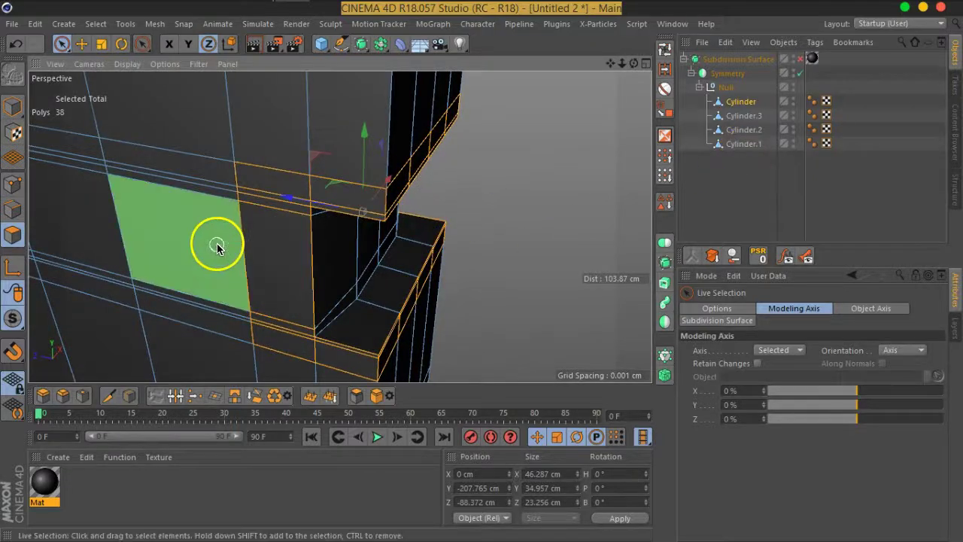
- Extrude the frame with a higher Maximum Angle and set the offset to about 2.16 cm, with smoothing on
{"action": "right_click", "coordinate": [265, 241]}
{"action": "left_click", "coordinate": [338, 283]}
{"action": "mouse_move", "coordinate": [494, 210]}
{"action": "left_mouse_down"}
{"action": "mouse_move", "coordinate": [487, 238]}
{"action": "mouse_move", "coordinate": [695, 260]}
{"action": "mouse_move", "coordinate": [623, 258]}
{"action": "mouse_move", "coordinate": [670, 253]}
{"action": "mouse_move", "coordinate": [805, 327]}
{"action": "left_mouse_up"}
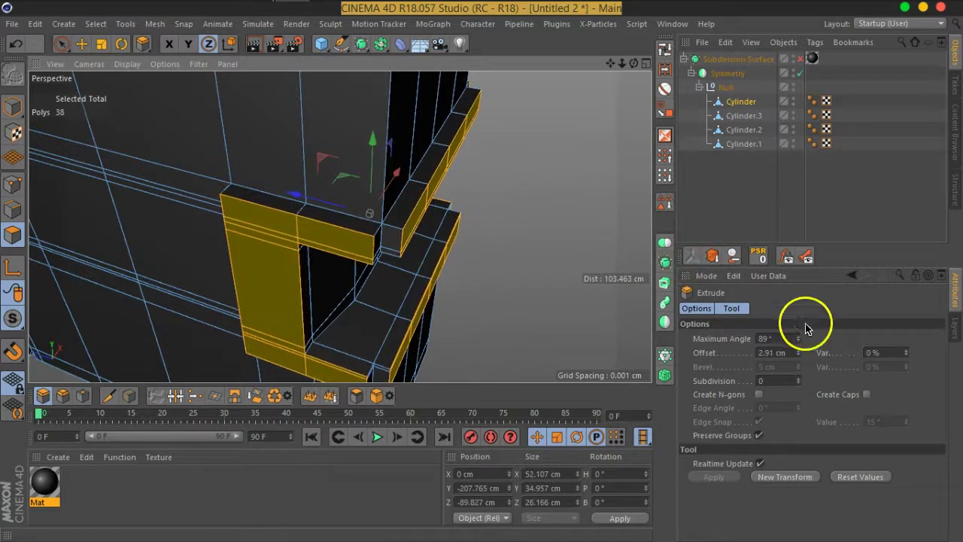
{"action": "left_click", "coordinate": [800, 339]}
{"action": "mouse_move", "coordinate": [385, 247]}
{"action": "left_mouse_down", "text": "alt"}
{"action": "mouse_move", "coordinate": [133, 172]}
{"action": "mouse_move", "coordinate": [376, 182]}
{"action": "mouse_move", "coordinate": [429, 146]}
{"action": "mouse_move", "coordinate": [355, 206]}
{"action": "mouse_move", "coordinate": [241, 230]}
{"action": "mouse_move", "coordinate": [172, 228]}
{"action": "mouse_move", "coordinate": [404, 248]}
{"action": "left_mouse_up", "text": "alt"}
{"action": "left_click", "coordinate": [801, 65]}
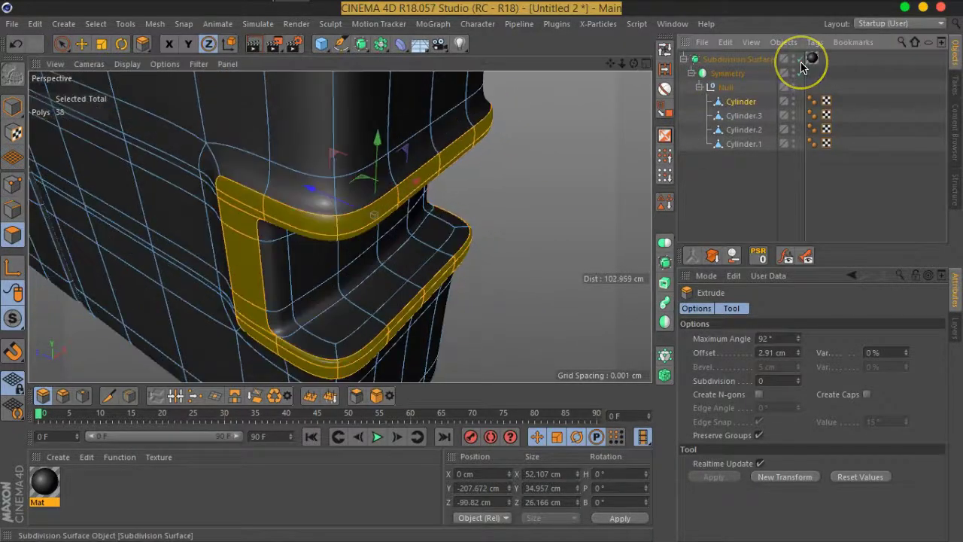
{"action": "mouse_move", "coordinate": [469, 325]}
{"action": "left_mouse_down", "text": "alt"}
{"action": "mouse_move", "coordinate": [444, 225]}
{"action": "mouse_move", "coordinate": [129, 177]}
{"action": "mouse_move", "coordinate": [473, 178]}
{"action": "mouse_move", "coordinate": [477, 224]}
{"action": "mouse_move", "coordinate": [446, 243]}
{"action": "left_mouse_up", "text": "alt"}
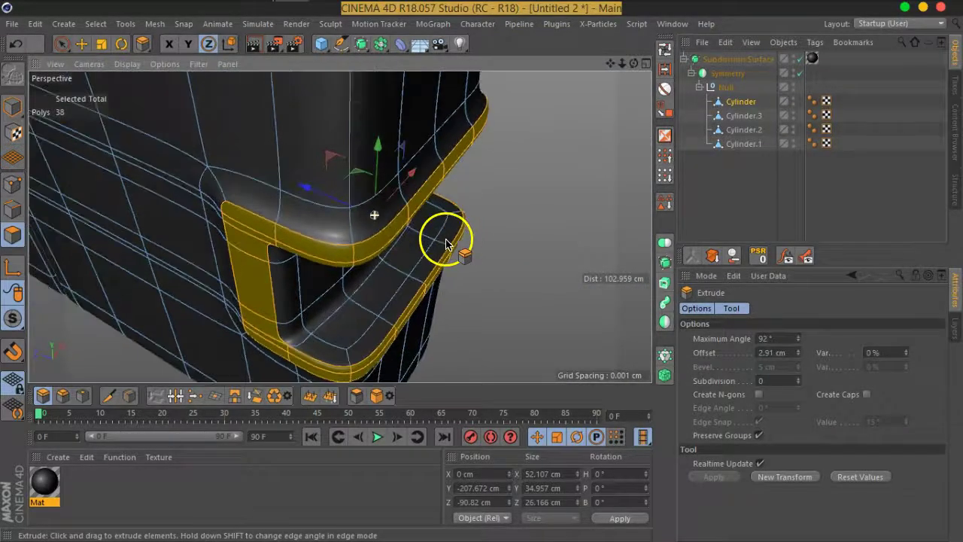
{"action": "mouse_move", "coordinate": [524, 236]}
{"action": "left_mouse_down", "text": "alt"}
{"action": "mouse_move", "coordinate": [534, 223]}
{"action": "mouse_move", "coordinate": [664, 205]}
{"action": "left_mouse_up", "text": "alt"}
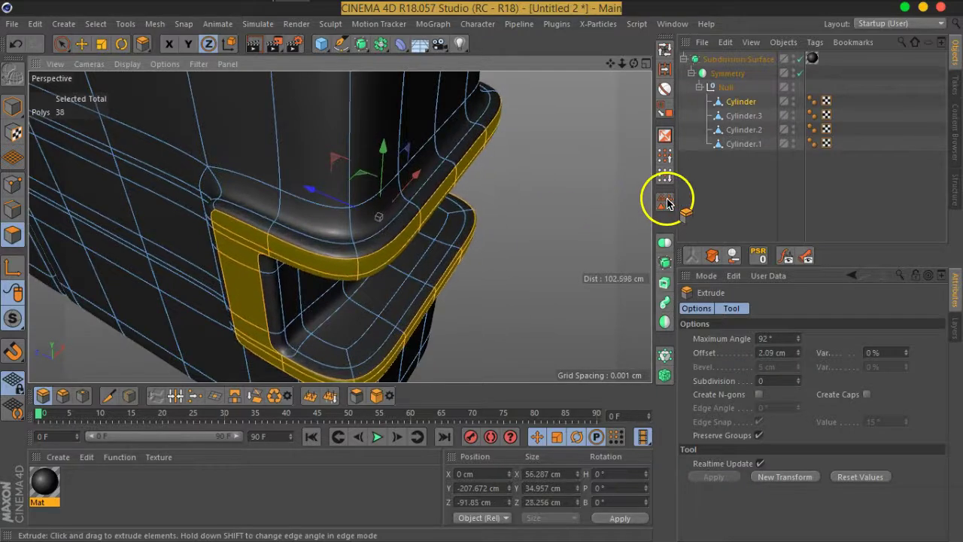
- Preview the smoothed model, selecting Cylinder and then the Null to view the whole handle
{"action": "key", "text": "q"}
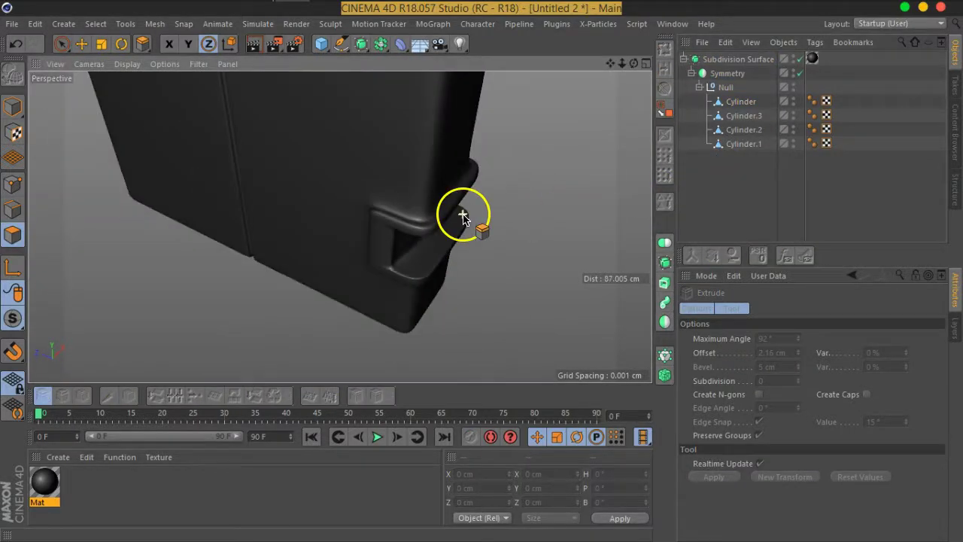
{"action": "scroll", "coordinate": [368, 221], "scroll_direction": "down", "scroll_amount": 3}
{"action": "scroll", "coordinate": [344, 209], "scroll_direction": "down", "scroll_amount": 2}
{"action": "left_click", "coordinate": [740, 101]}
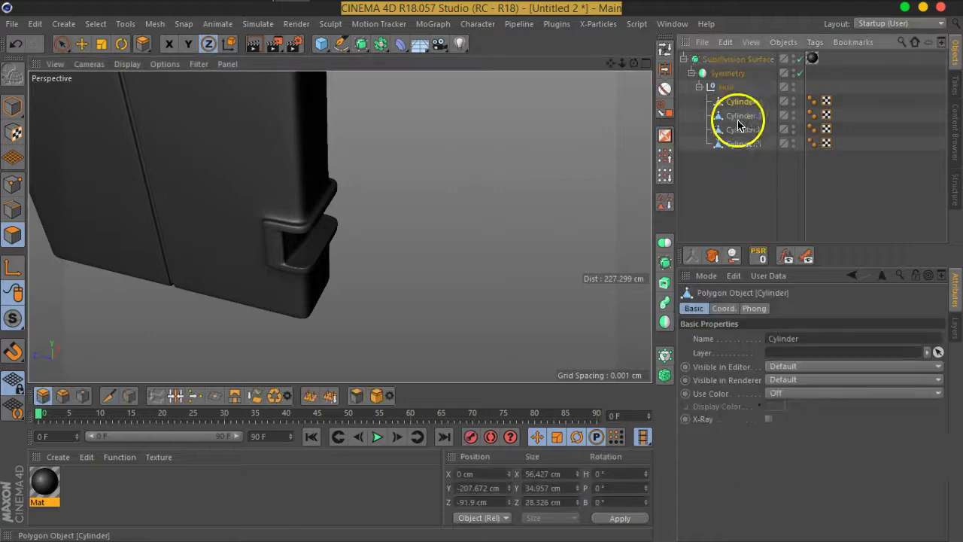
{"action": "left_click_drag", "start_coordinate": [333, 230], "coordinate": [311, 165], "text": "alt"}
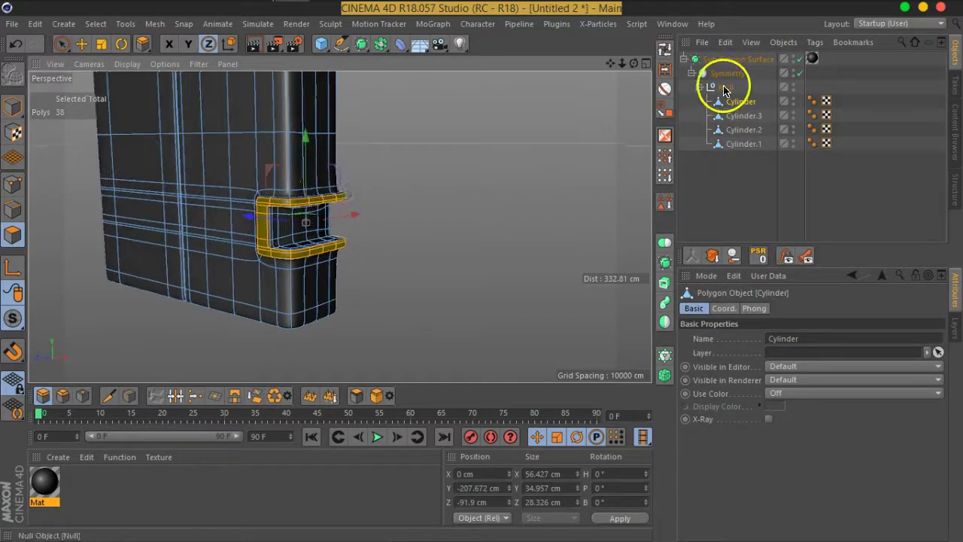
{"action": "left_click", "coordinate": [724, 90]}
{"action": "mouse_move", "coordinate": [451, 253]}
{"action": "left_mouse_down", "text": "alt"}
{"action": "mouse_move", "coordinate": [382, 236]}
{"action": "mouse_move", "coordinate": [200, 236]}
{"action": "mouse_move", "coordinate": [229, 244]}
{"action": "mouse_move", "coordinate": [426, 232]}
{"action": "mouse_move", "coordinate": [492, 208]}
{"action": "mouse_move", "coordinate": [552, 209]}
{"action": "mouse_move", "coordinate": [332, 210]}
{"action": "mouse_move", "coordinate": [357, 275]}
{"action": "mouse_move", "coordinate": [376, 236]}
{"action": "mouse_move", "coordinate": [264, 211]}
{"action": "mouse_move", "coordinate": [268, 231]}
{"action": "left_mouse_up", "text": "alt"}
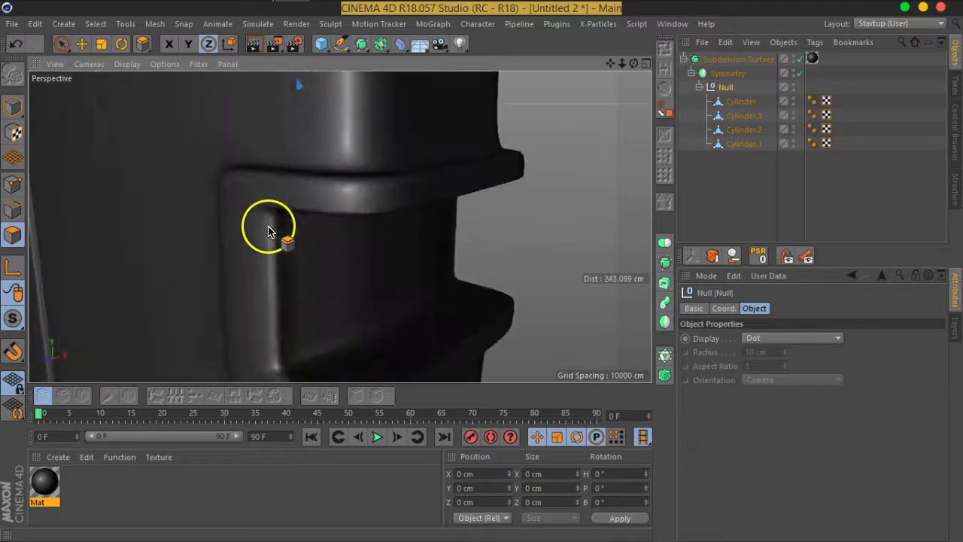
- Select Cylinder.3, Cylinder and Cylinder.2 in turn to inspect each piece
{"action": "left_click", "coordinate": [722, 117]}
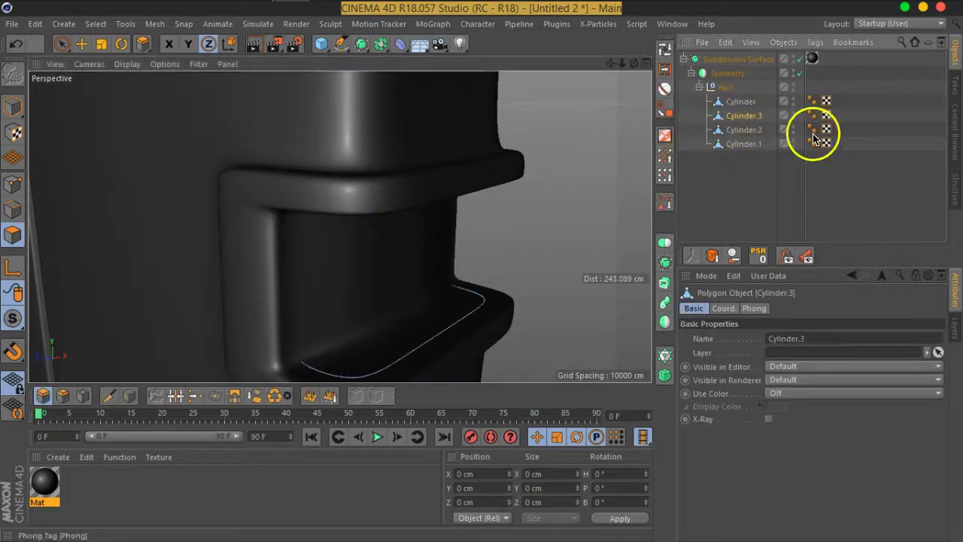
{"action": "left_click", "coordinate": [740, 105]}
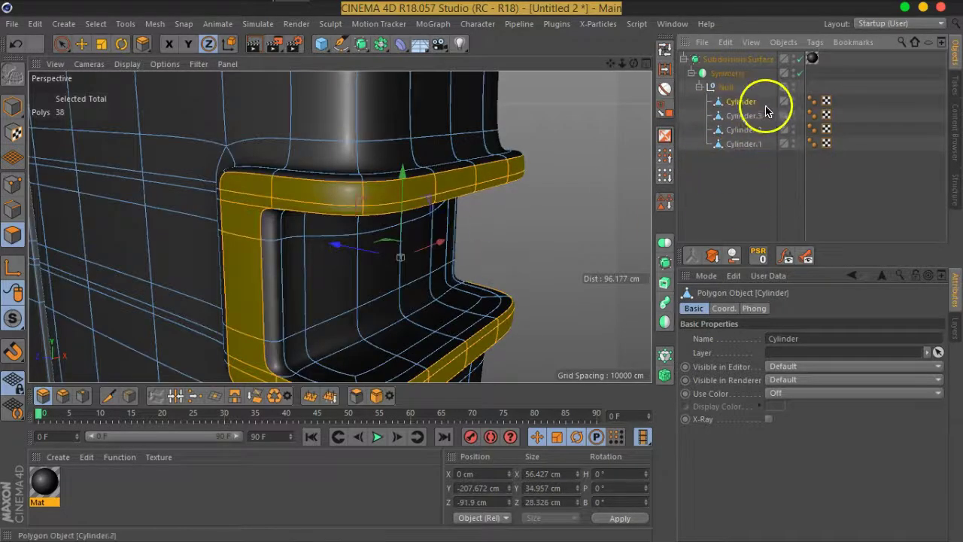
{"action": "left_click", "coordinate": [746, 132]}
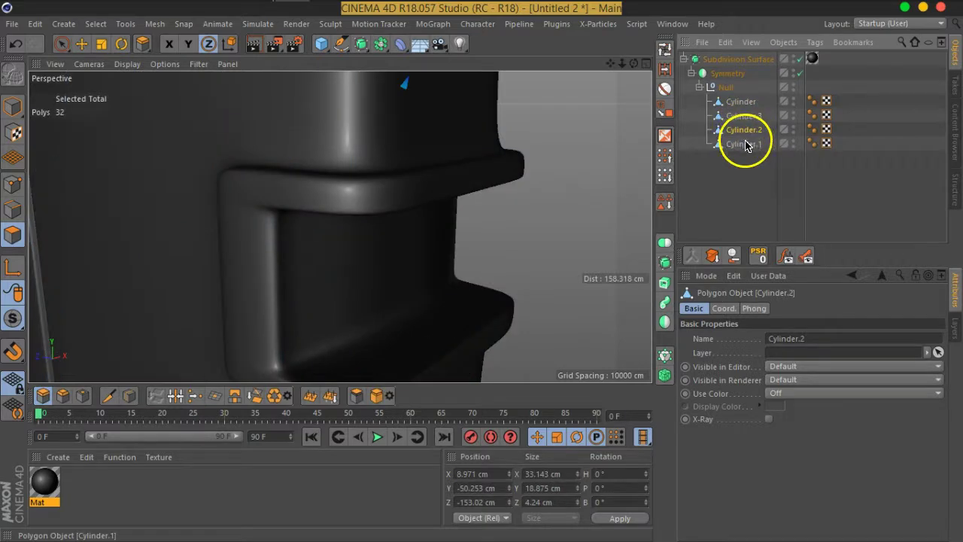
{"action": "left_click", "coordinate": [741, 103]}
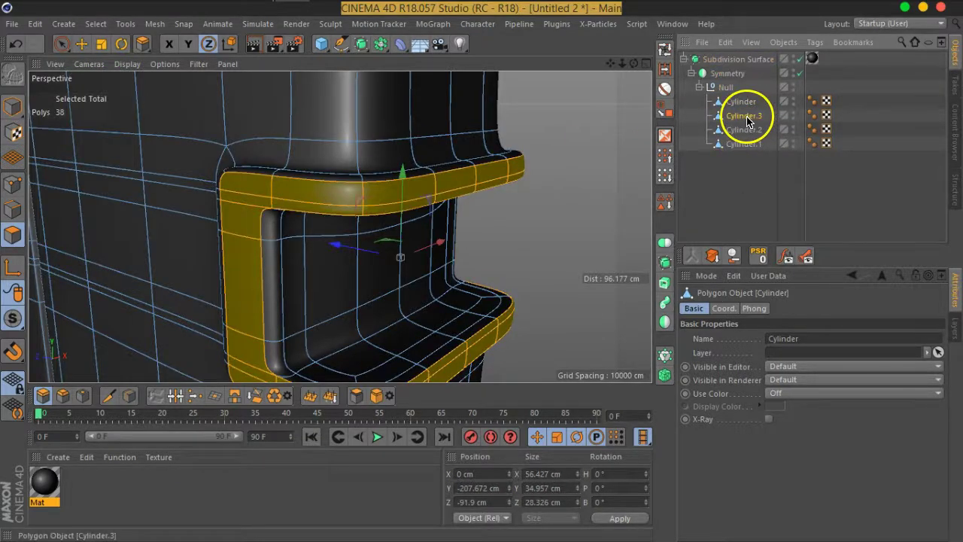
{"action": "left_click", "coordinate": [747, 120]}
{"action": "left_click_drag", "start_coordinate": [333, 226], "coordinate": [421, 248], "text": "alt"}
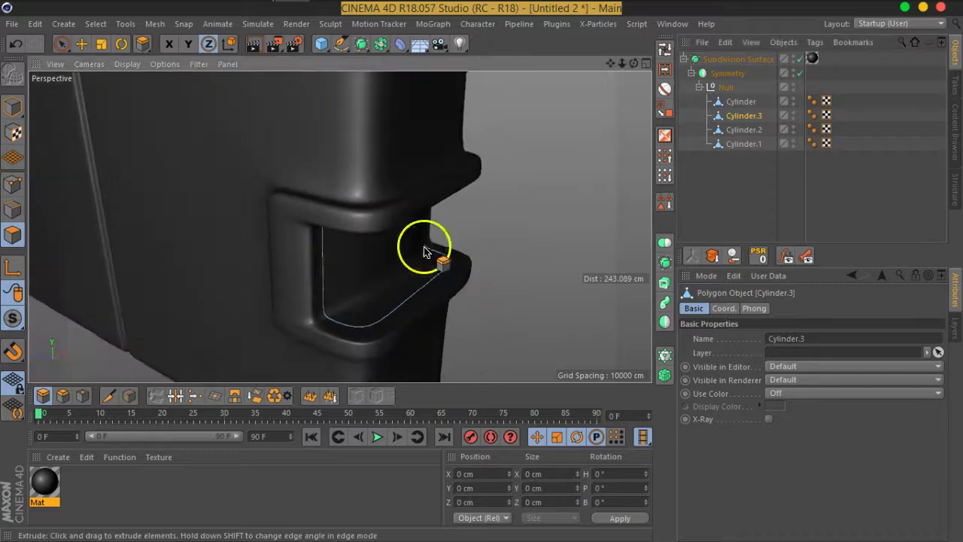
- Disable Subdivision Surface, switch to Model mode, and select Cylinder and Cylinder.2 to check the raw mesh
{"action": "left_click", "coordinate": [799, 59]}
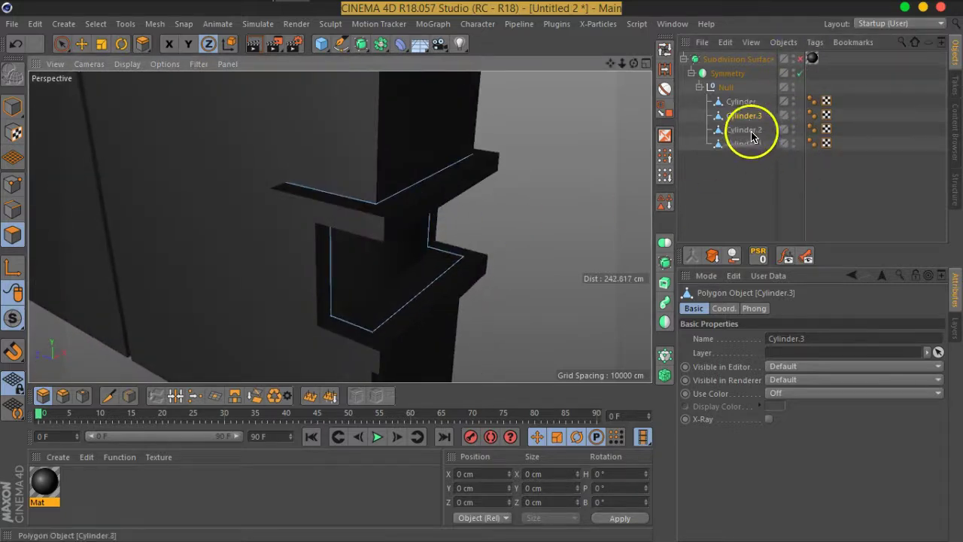
{"action": "left_click", "coordinate": [746, 108]}
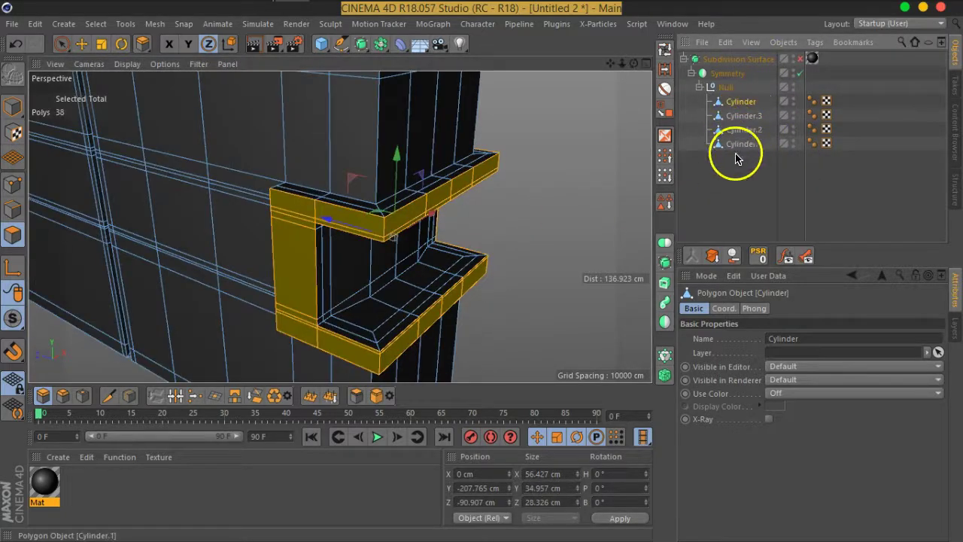
{"action": "left_click", "coordinate": [15, 109]}
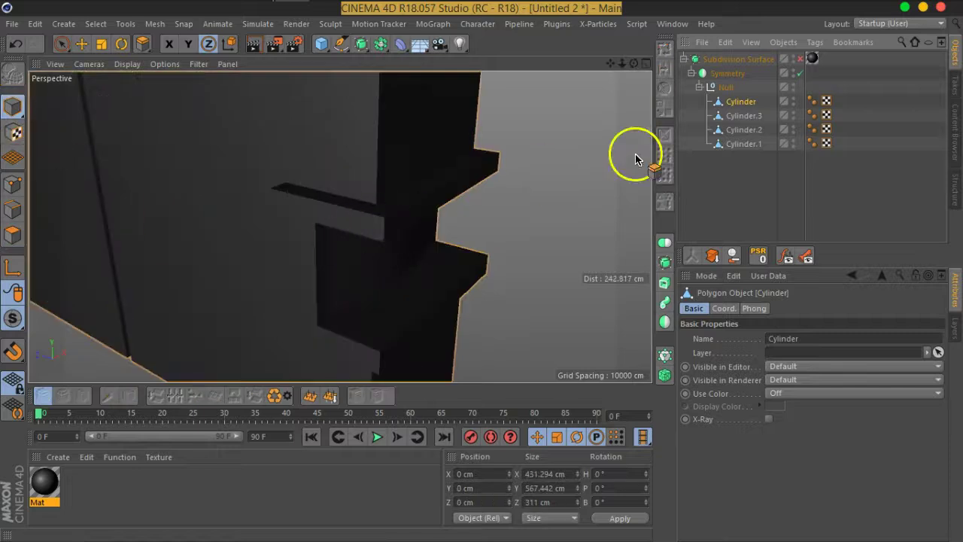
{"action": "left_click", "coordinate": [730, 130]}
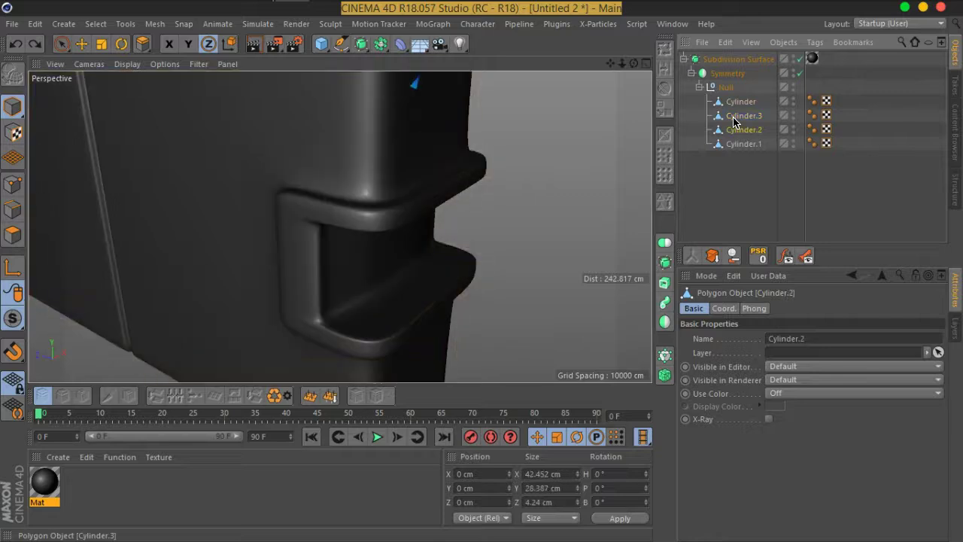
- Select the Cylinder.3 bracket piece in the Object Manager
{"action": "key", "text": "Up"}
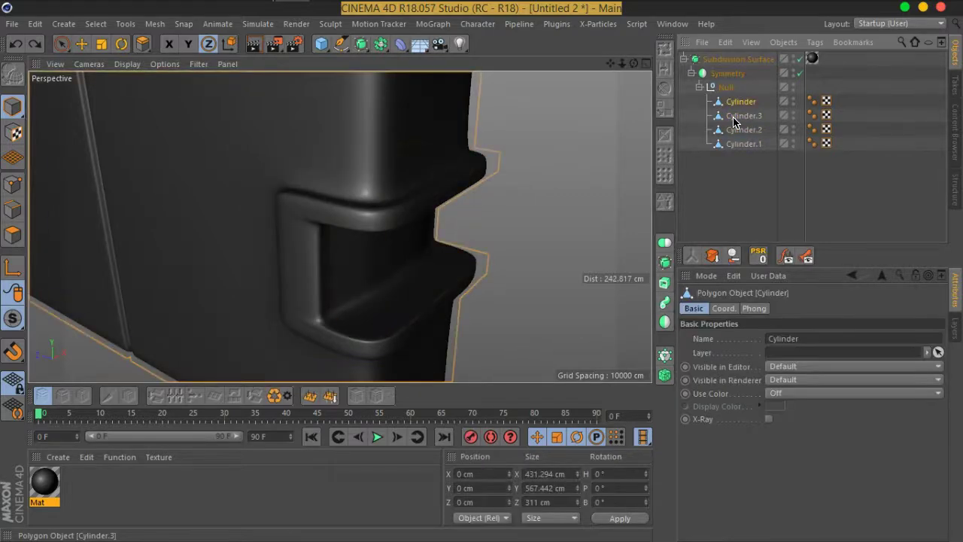
{"action": "left_click", "coordinate": [735, 118]}
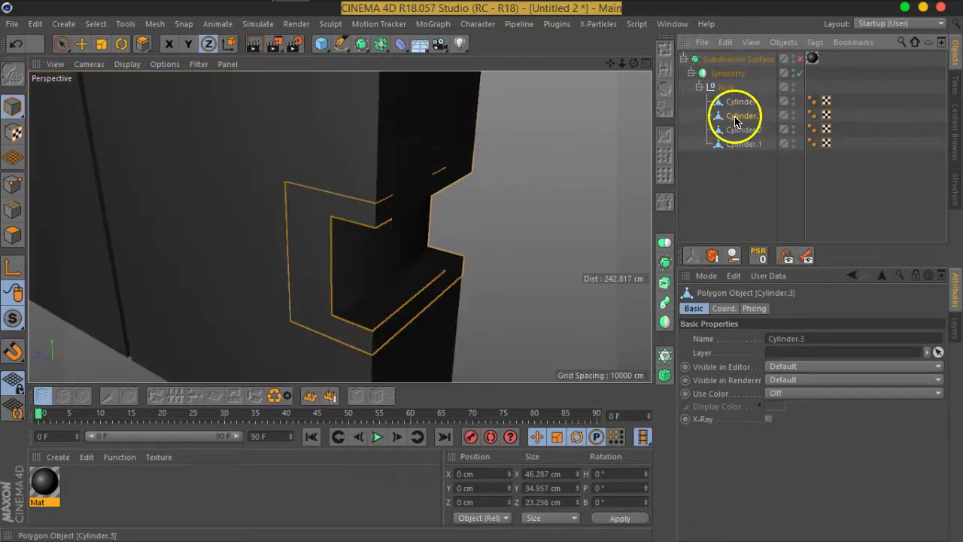
{"action": "mouse_move", "coordinate": [564, 239]}
{"action": "left_mouse_down", "text": "alt"}
{"action": "mouse_move", "coordinate": [481, 215]}
{"action": "mouse_move", "coordinate": [559, 193]}
{"action": "mouse_move", "coordinate": [563, 224]}
{"action": "left_mouse_up", "text": "alt"}
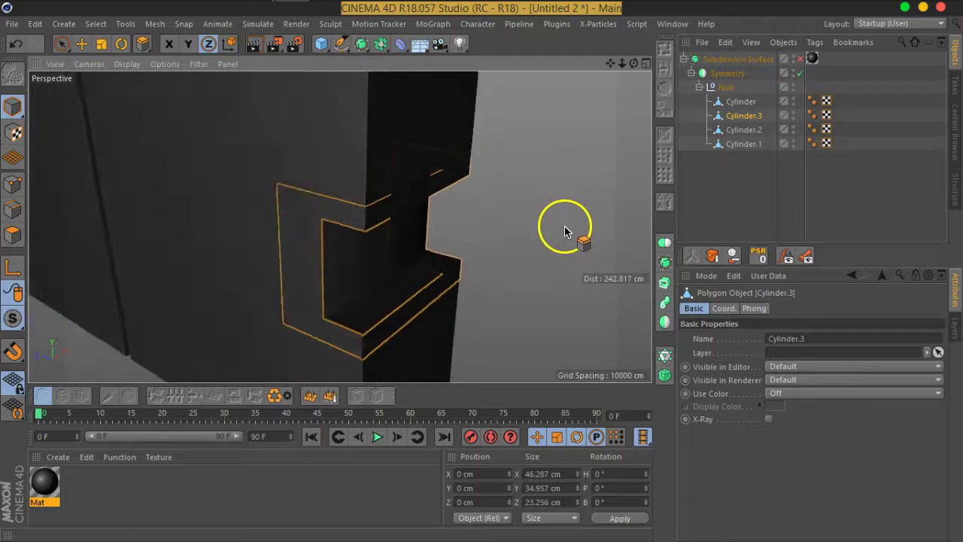
- Extrude all of Cylinder.3's polygons to thicken the bracket, then re-enable Subdivision Surface
{"action": "left_click", "coordinate": [13, 237]}
{"action": "key", "text": "d"}
{"action": "key", "text": "ctrl+a"}
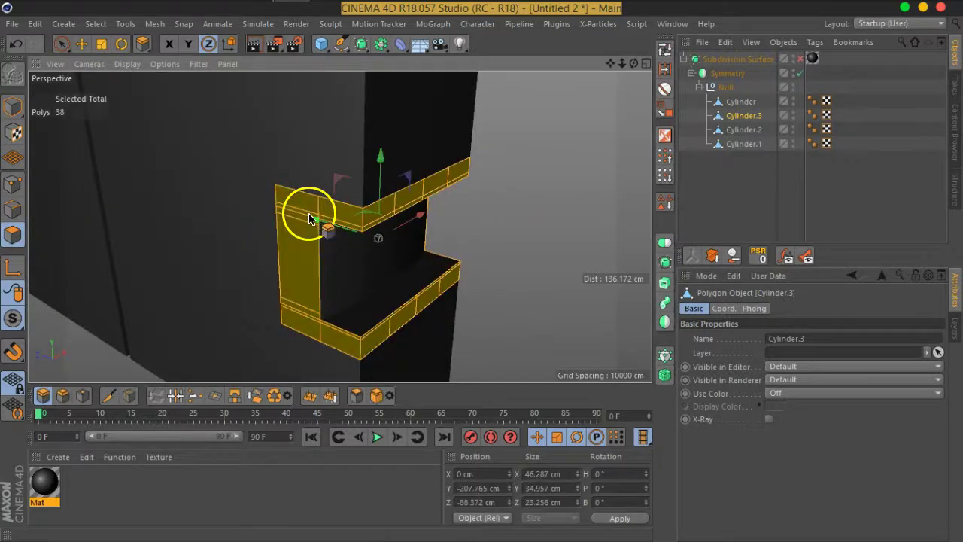
{"action": "mouse_move", "coordinate": [585, 204]}
{"action": "left_mouse_down", "text": "alt"}
{"action": "mouse_move", "coordinate": [509, 208]}
{"action": "mouse_move", "coordinate": [531, 179]}
{"action": "mouse_move", "coordinate": [544, 208]}
{"action": "left_mouse_up", "text": "alt"}
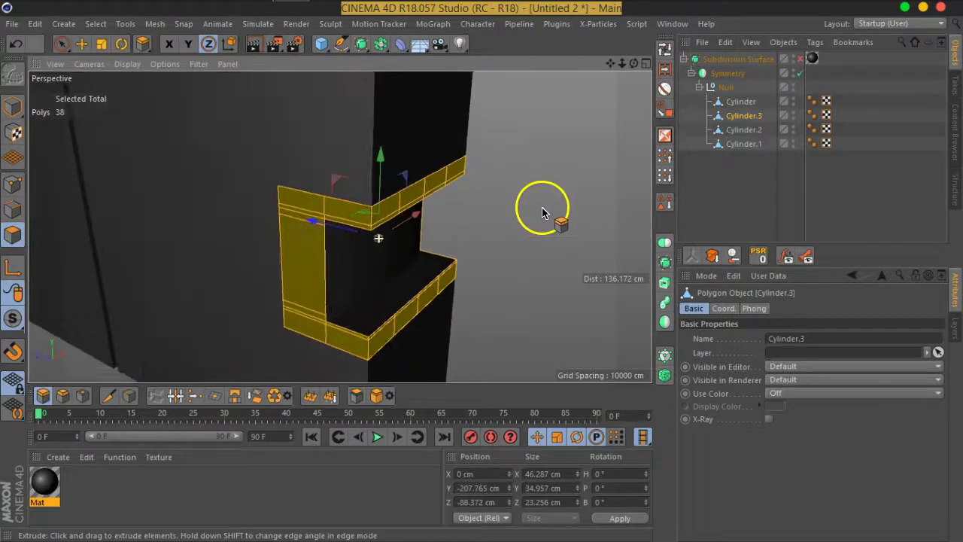
{"action": "mouse_move", "coordinate": [319, 279]}
{"action": "left_mouse_down", "text": "alt"}
{"action": "mouse_move", "coordinate": [354, 305]}
{"action": "mouse_move", "coordinate": [341, 302]}
{"action": "mouse_move", "coordinate": [374, 309]}
{"action": "left_mouse_up", "text": "alt"}
{"action": "left_click", "coordinate": [750, 115]}
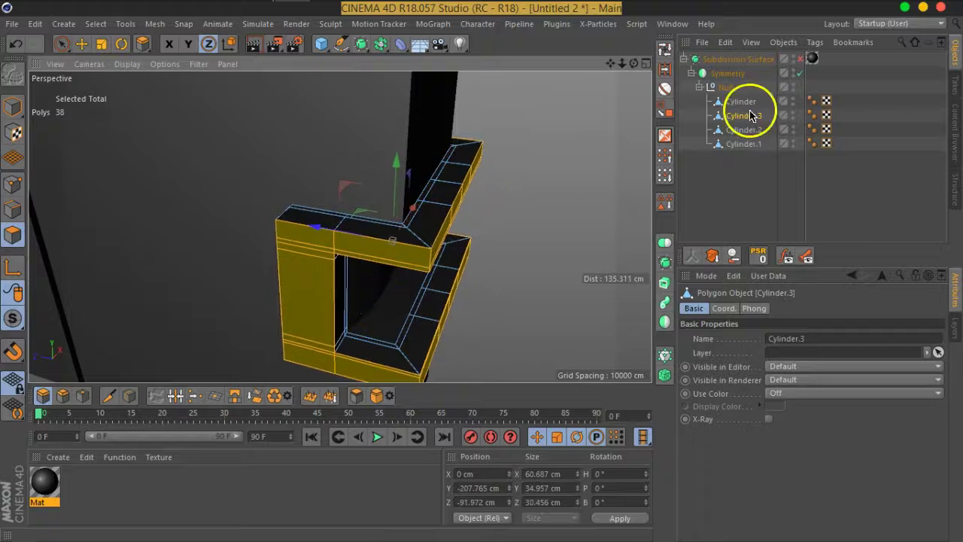
{"action": "left_click", "coordinate": [800, 58]}
{"action": "mouse_move", "coordinate": [527, 188]}
{"action": "left_mouse_down", "text": "alt"}
{"action": "mouse_move", "coordinate": [453, 217]}
{"action": "mouse_move", "coordinate": [333, 172]}
{"action": "mouse_move", "coordinate": [327, 155]}
{"action": "mouse_move", "coordinate": [455, 172]}
{"action": "mouse_move", "coordinate": [446, 232]}
{"action": "left_mouse_up", "text": "alt"}
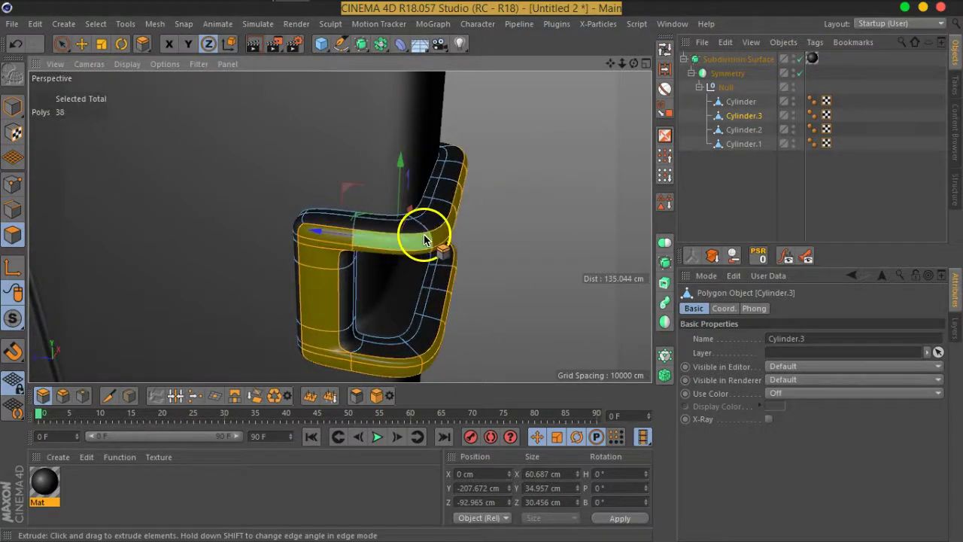
- Add Loop/Path Cuts across the bracket arm, a vertical one, and one near its bottom edge
{"action": "right_click", "coordinate": [425, 239]}
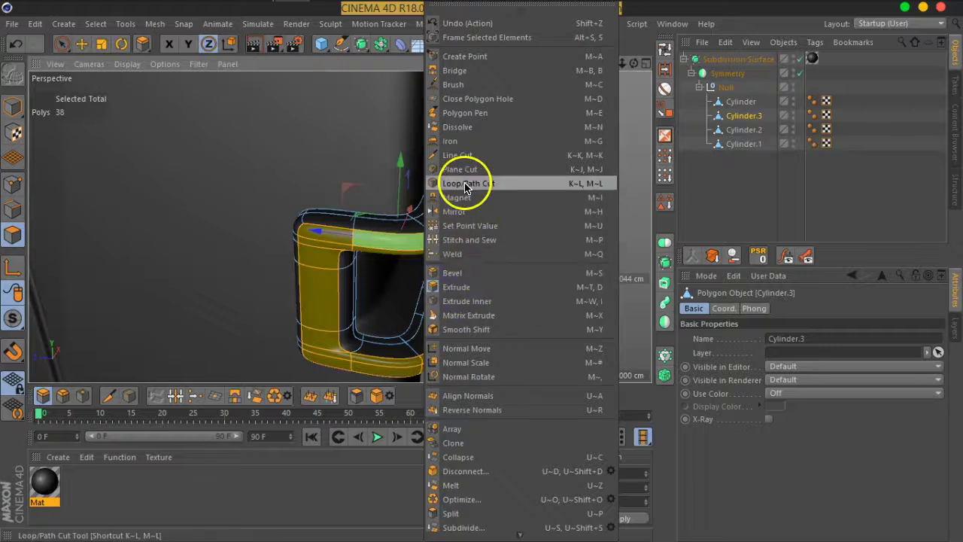
{"action": "left_click", "coordinate": [466, 187]}
{"action": "scroll", "coordinate": [354, 247], "scroll_direction": "up", "scroll_amount": 3}
{"action": "scroll", "coordinate": [394, 264], "scroll_direction": "up", "scroll_amount": 2}
{"action": "scroll", "coordinate": [359, 264], "scroll_direction": "up", "scroll_amount": 2}
{"action": "scroll", "coordinate": [329, 272], "scroll_direction": "up", "scroll_amount": 1}
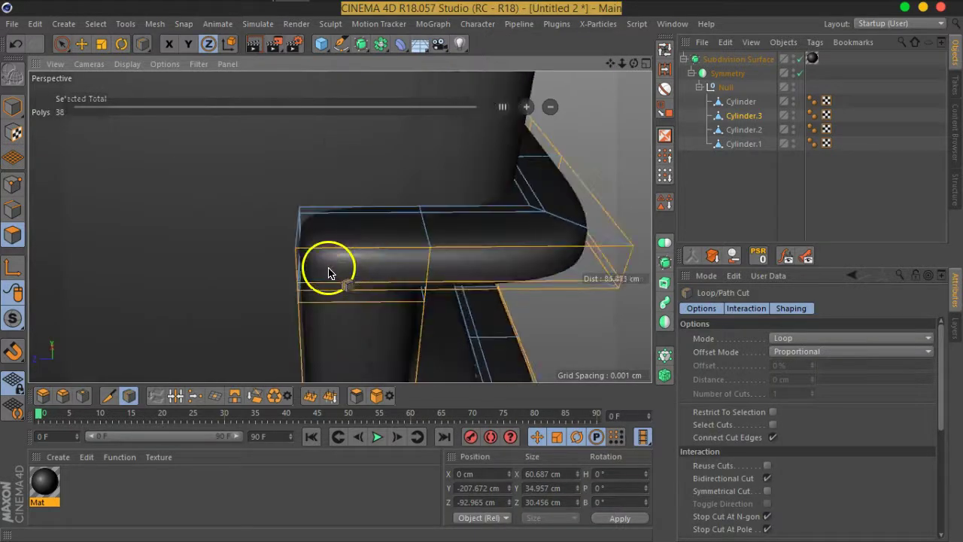
{"action": "scroll", "coordinate": [350, 275], "scroll_direction": "up", "scroll_amount": 2}
{"action": "scroll", "coordinate": [361, 287], "scroll_direction": "down", "scroll_amount": 1}
{"action": "scroll", "coordinate": [351, 320], "scroll_direction": "down", "scroll_amount": 1}
{"action": "middle_click_drag", "start_coordinate": [359, 329], "coordinate": [358, 280], "text": "alt"}
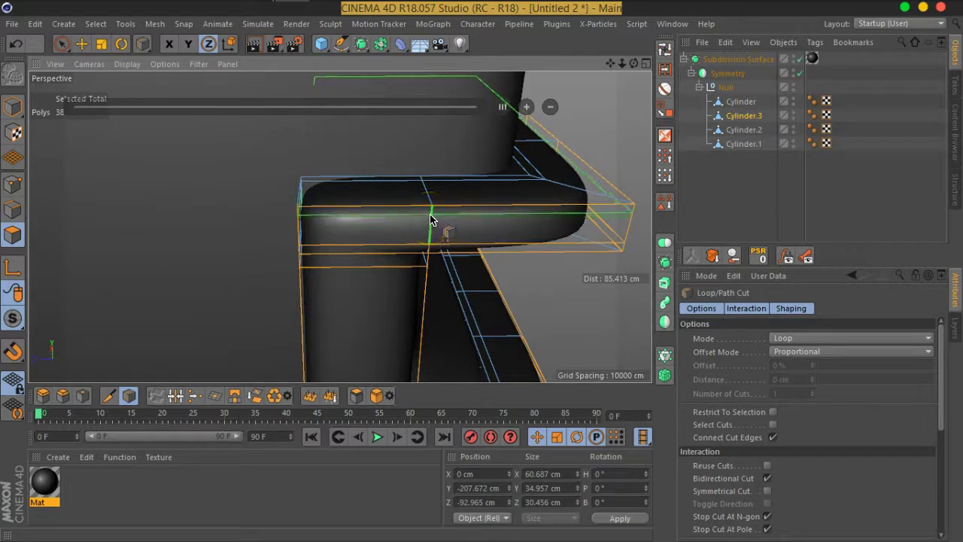
{"action": "left_click", "coordinate": [432, 228]}
{"action": "left_click_drag", "start_coordinate": [432, 229], "coordinate": [455, 213], "text": "alt"}
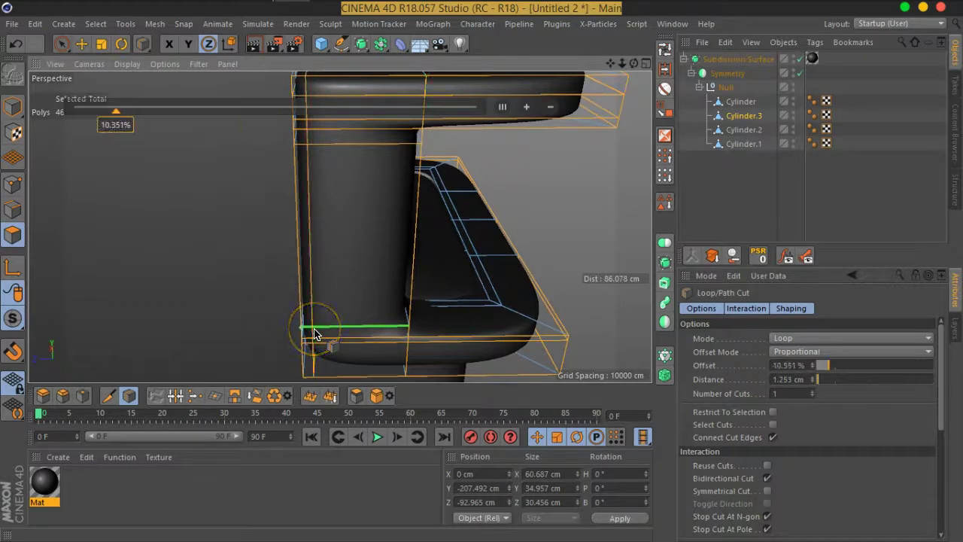
{"action": "left_click", "coordinate": [345, 334]}
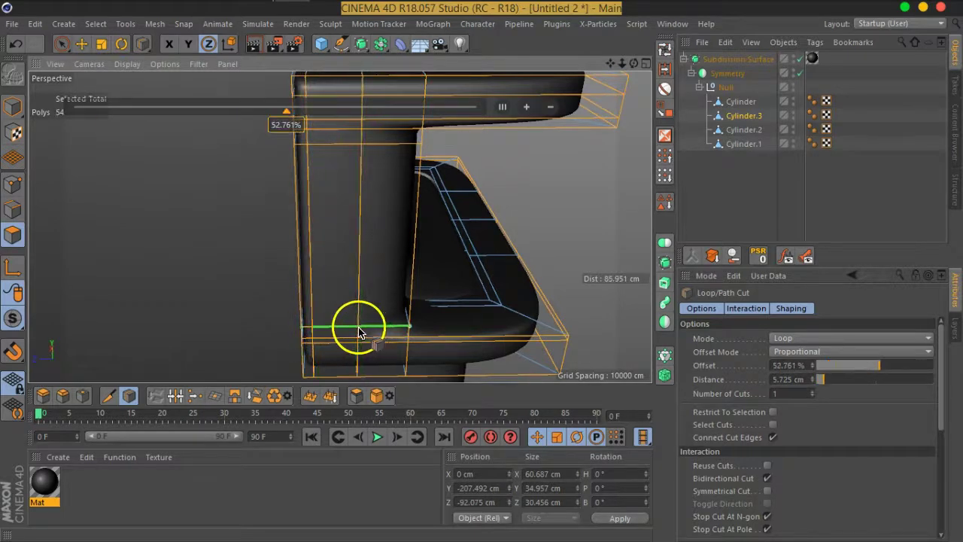
{"action": "left_click", "coordinate": [564, 358]}
- Deselect, select the Null, and orbit around to review the smoothed bracket
{"action": "left_click", "coordinate": [720, 204]}
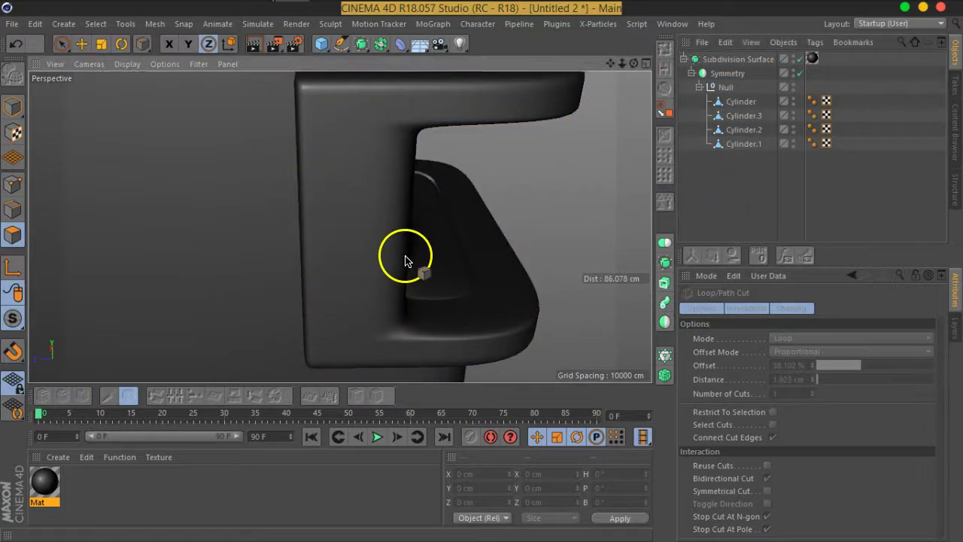
{"action": "scroll", "coordinate": [404, 261], "scroll_direction": "down", "scroll_amount": 3}
{"action": "scroll", "coordinate": [369, 255], "scroll_direction": "down", "scroll_amount": 3}
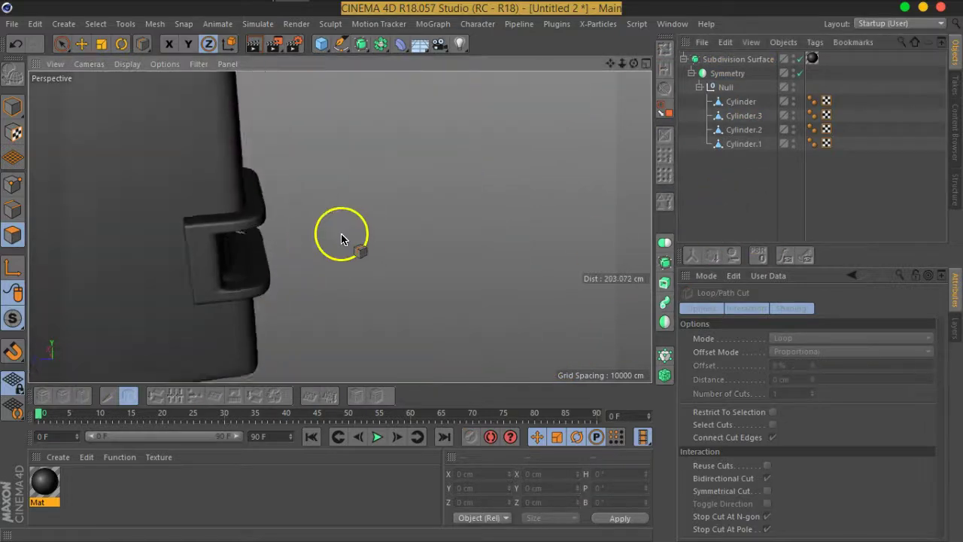
{"action": "left_click", "coordinate": [718, 88]}
{"action": "mouse_move", "coordinate": [312, 200]}
{"action": "left_mouse_down", "text": "alt"}
{"action": "mouse_move", "coordinate": [203, 271]}
{"action": "mouse_move", "coordinate": [365, 236]}
{"action": "mouse_move", "coordinate": [344, 258]}
{"action": "mouse_move", "coordinate": [304, 267]}
{"action": "mouse_move", "coordinate": [327, 259]}
{"action": "left_mouse_up", "text": "alt"}
{"action": "scroll", "coordinate": [286, 248], "scroll_direction": "up", "scroll_amount": 3}
{"action": "scroll", "coordinate": [289, 259], "scroll_direction": "up", "scroll_amount": 2}
{"action": "scroll", "coordinate": [298, 261], "scroll_direction": "up", "scroll_amount": 1}
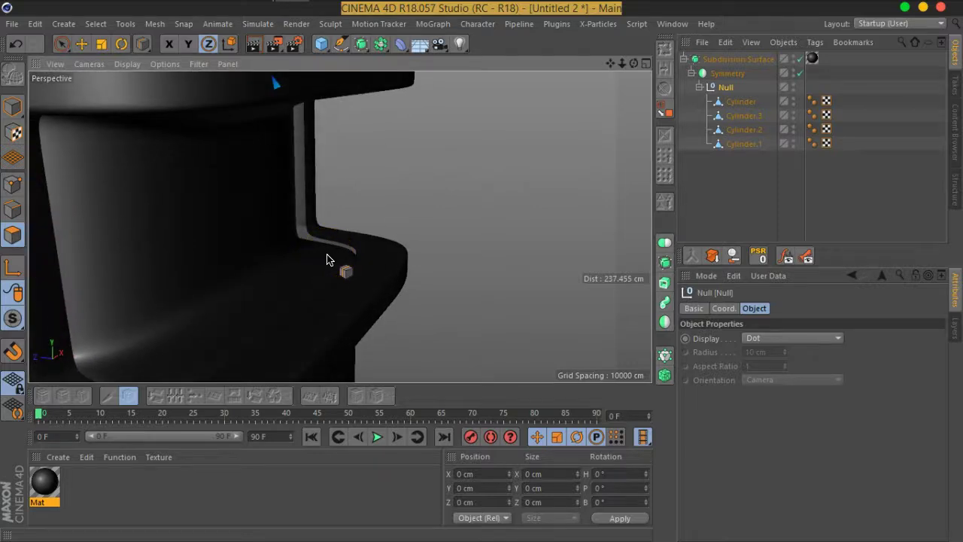
{"action": "left_click_drag", "start_coordinate": [327, 260], "coordinate": [300, 234], "text": "alt"}
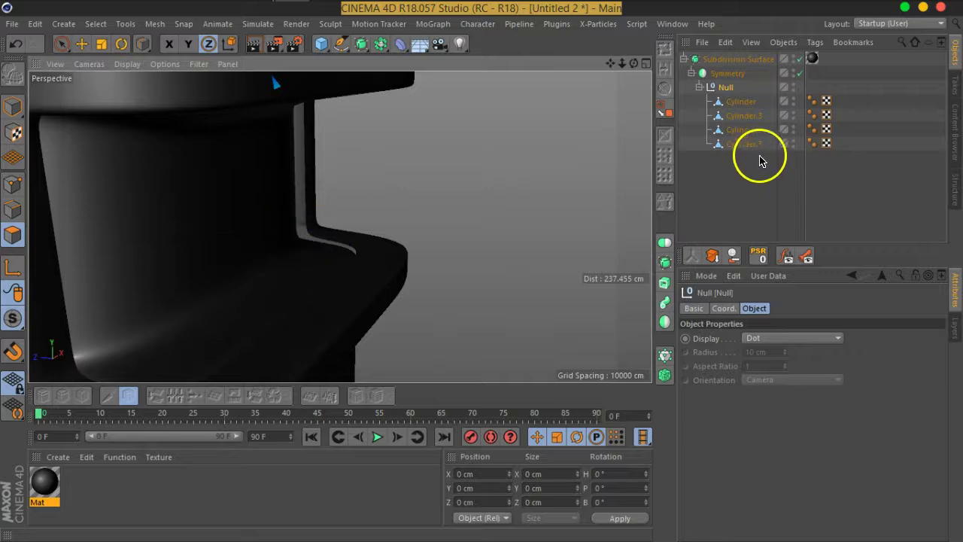
- On Cylinder.3, loop-select the 18-edge inner rim of the cutout in Edge mode
{"action": "left_click", "coordinate": [741, 105]}
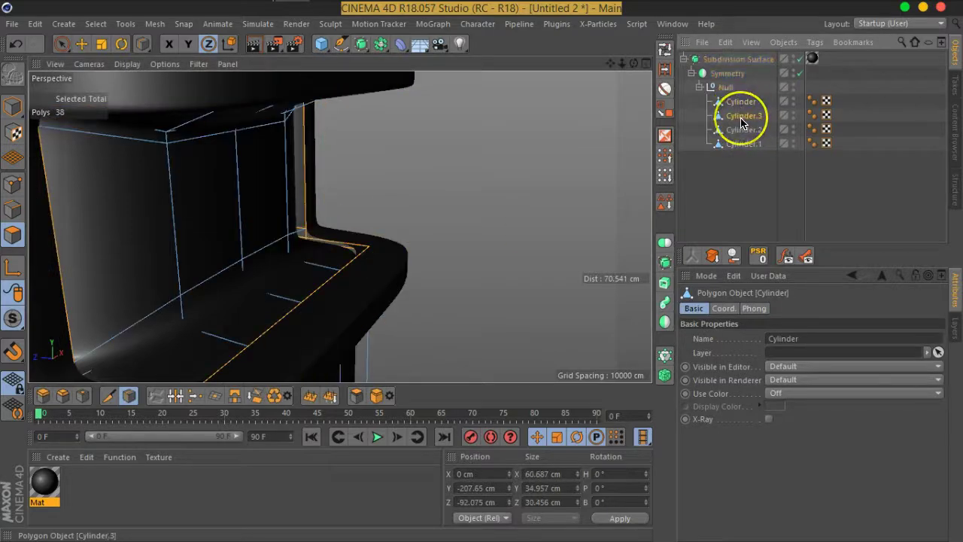
{"action": "left_click", "coordinate": [741, 117]}
{"action": "left_click", "coordinate": [650, 129]}
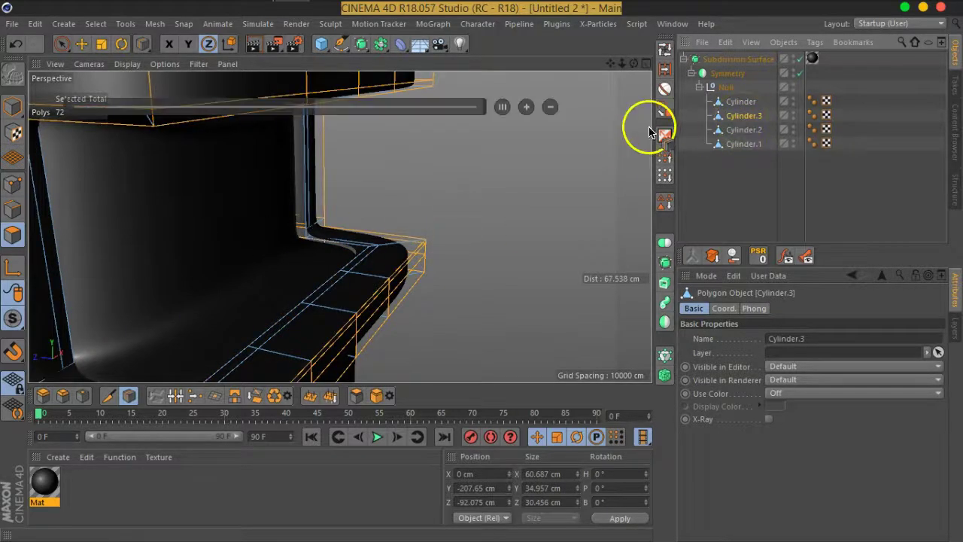
{"action": "left_click", "coordinate": [665, 52]}
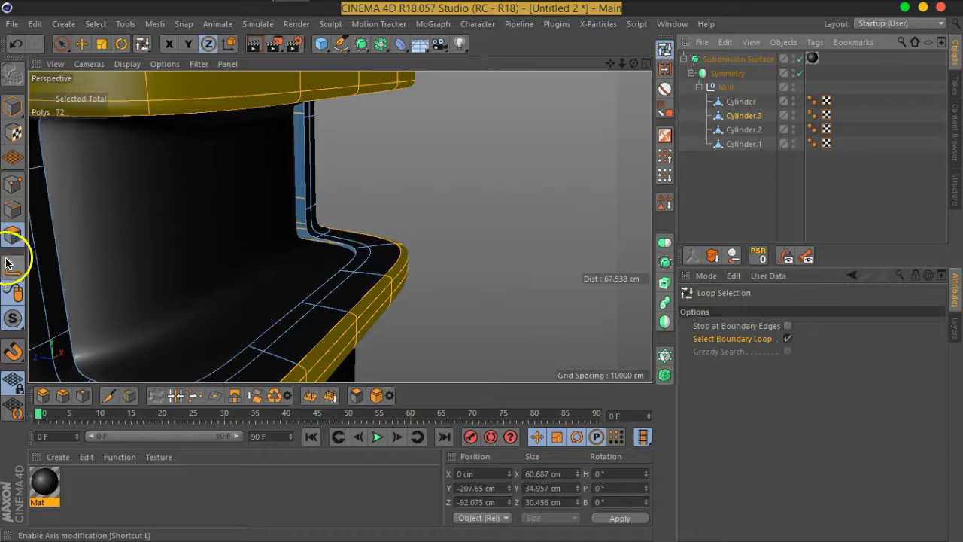
{"action": "left_click", "coordinate": [9, 208]}
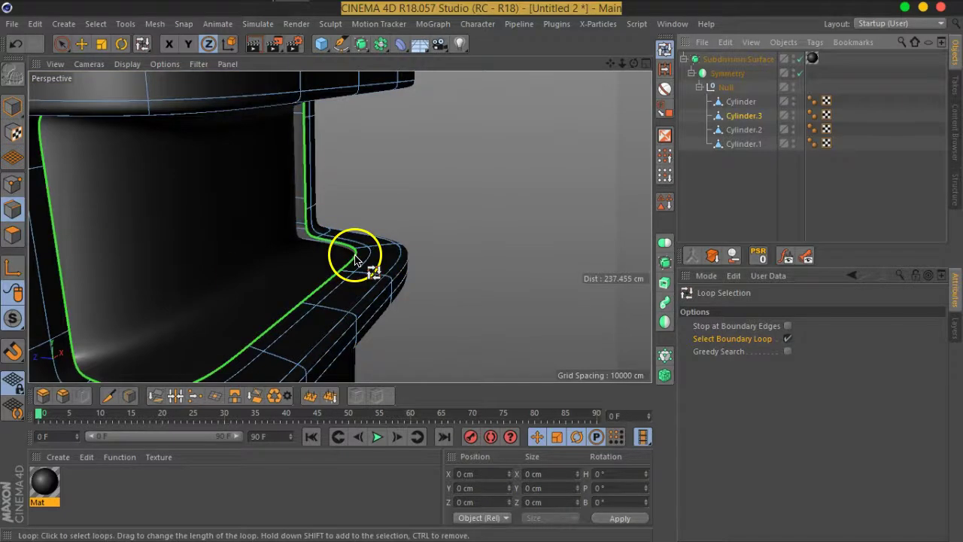
{"action": "left_click", "coordinate": [355, 260]}
{"action": "mouse_move", "coordinate": [522, 250]}
{"action": "left_mouse_down", "text": "alt"}
{"action": "mouse_move", "coordinate": [323, 258]}
{"action": "mouse_move", "coordinate": [85, 224]}
{"action": "mouse_move", "coordinate": [344, 236]}
{"action": "mouse_move", "coordinate": [329, 253]}
{"action": "left_mouse_up", "text": "alt"}
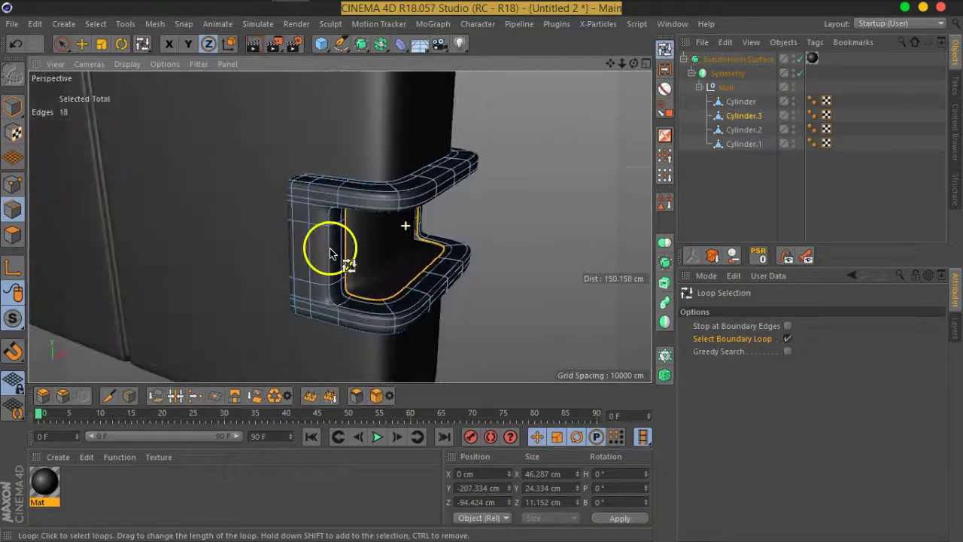
{"action": "mouse_move", "coordinate": [386, 245]}
{"action": "left_mouse_down", "text": "alt"}
{"action": "mouse_move", "coordinate": [429, 215]}
{"action": "mouse_move", "coordinate": [412, 146]}
{"action": "mouse_move", "coordinate": [426, 129]}
{"action": "mouse_move", "coordinate": [421, 215]}
{"action": "mouse_move", "coordinate": [129, 97]}
{"action": "left_mouse_up", "text": "alt"}
- Activate the Scale tool and zoom in close on the cutout
{"action": "left_click", "coordinate": [102, 51]}
{"action": "mouse_move", "coordinate": [458, 198]}
{"action": "left_mouse_down", "text": "alt"}
{"action": "mouse_move", "coordinate": [421, 215]}
{"action": "mouse_move", "coordinate": [492, 233]}
{"action": "mouse_move", "coordinate": [516, 219]}
{"action": "mouse_move", "coordinate": [479, 235]}
{"action": "mouse_move", "coordinate": [500, 231]}
{"action": "mouse_move", "coordinate": [194, 224]}
{"action": "mouse_move", "coordinate": [231, 192]}
{"action": "left_mouse_up", "text": "alt"}
{"action": "scroll", "coordinate": [493, 234], "scroll_direction": "up", "scroll_amount": 3}
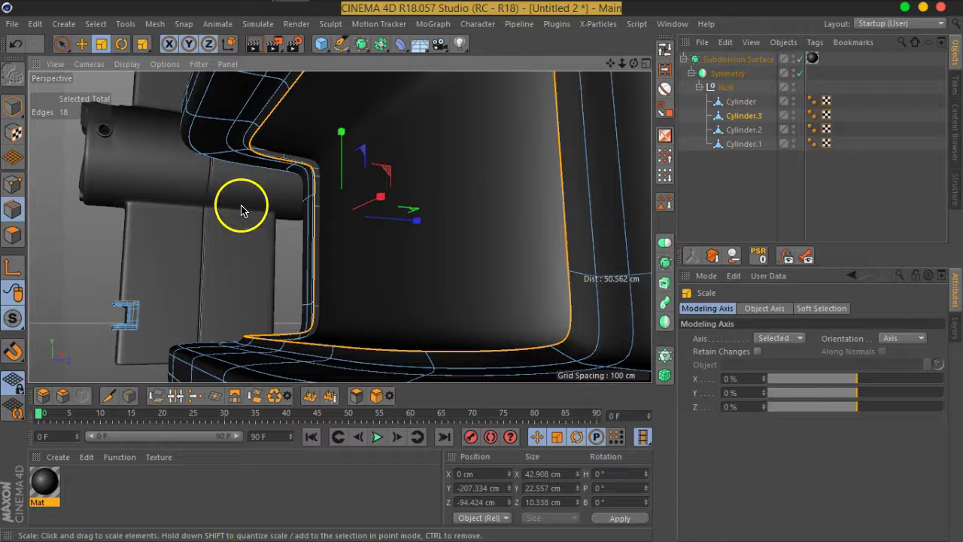
- Reselect the cutout's inner rim loop, scale it to about 94 percent, and move it to reshape the groove
{"action": "left_click", "coordinate": [242, 207]}
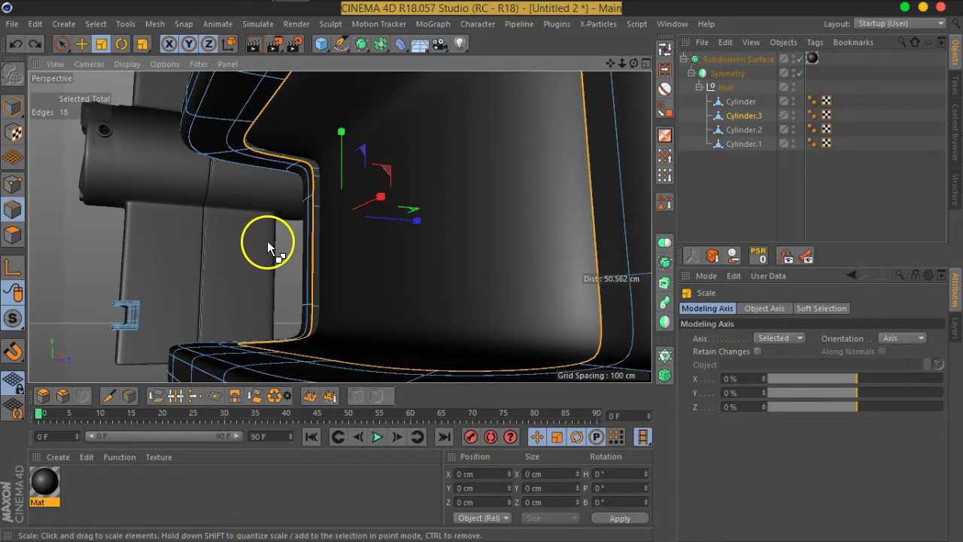
{"action": "left_click", "coordinate": [665, 88]}
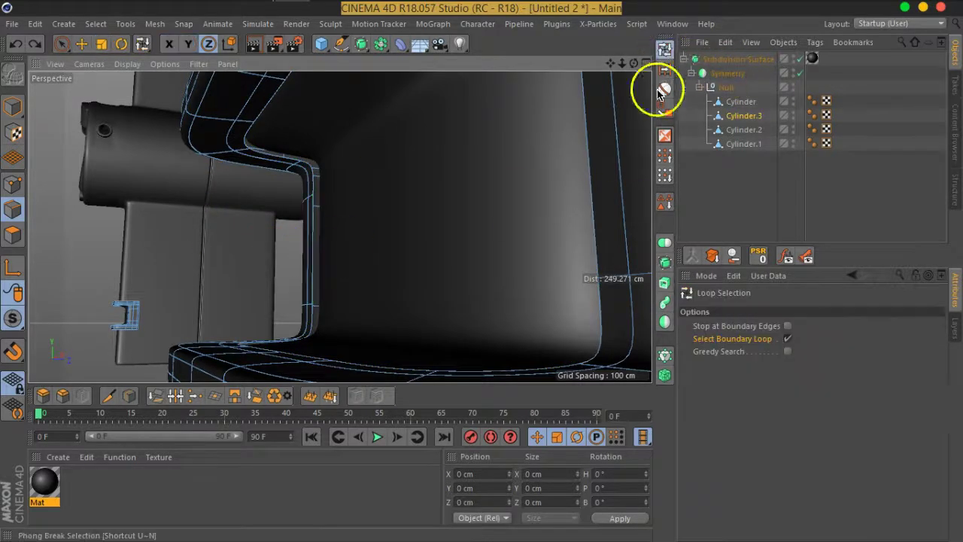
{"action": "left_click", "coordinate": [316, 251]}
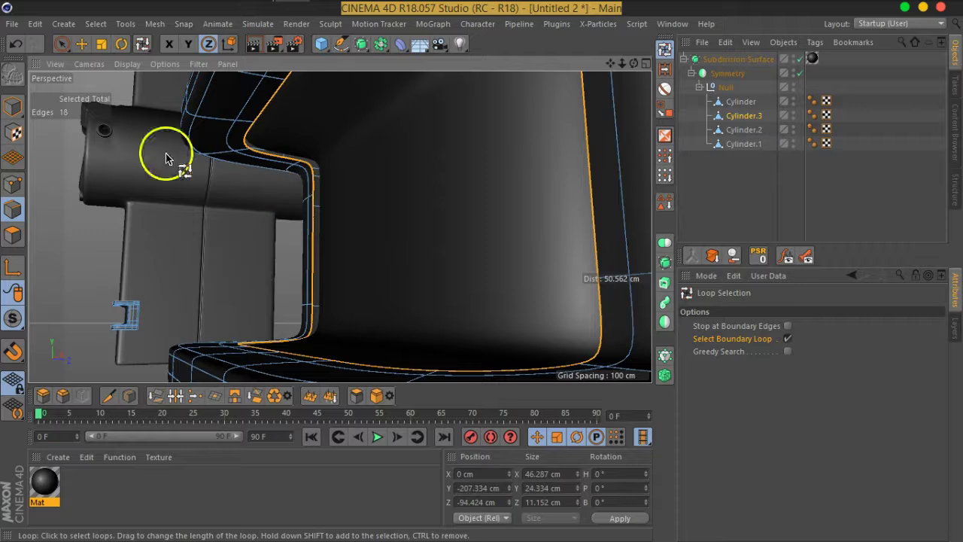
{"action": "left_click", "coordinate": [100, 45]}
{"action": "mouse_move", "coordinate": [288, 243]}
{"action": "left_mouse_down"}
{"action": "mouse_move", "coordinate": [240, 241]}
{"action": "mouse_move", "coordinate": [337, 239]}
{"action": "mouse_move", "coordinate": [312, 241]}
{"action": "left_mouse_up"}
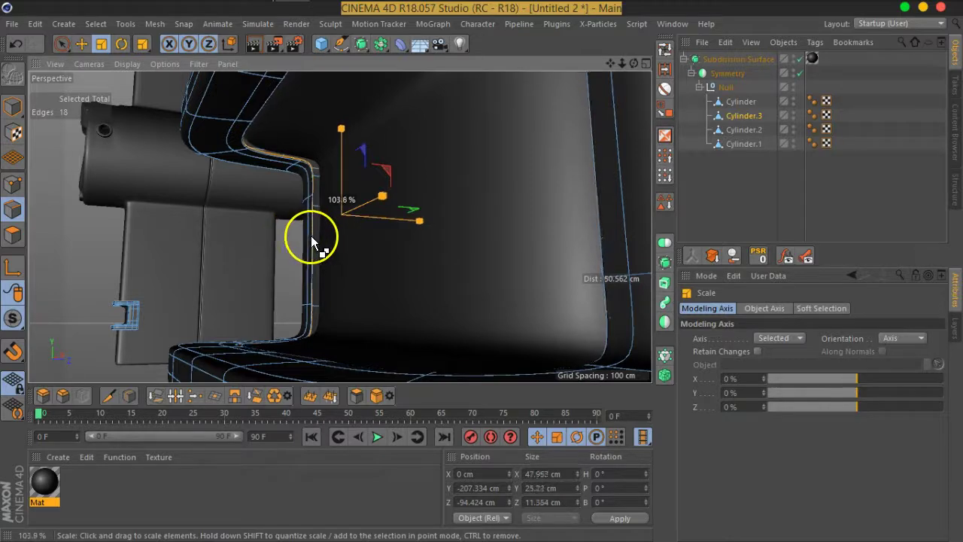
{"action": "left_click_drag", "start_coordinate": [313, 241], "coordinate": [337, 237]}
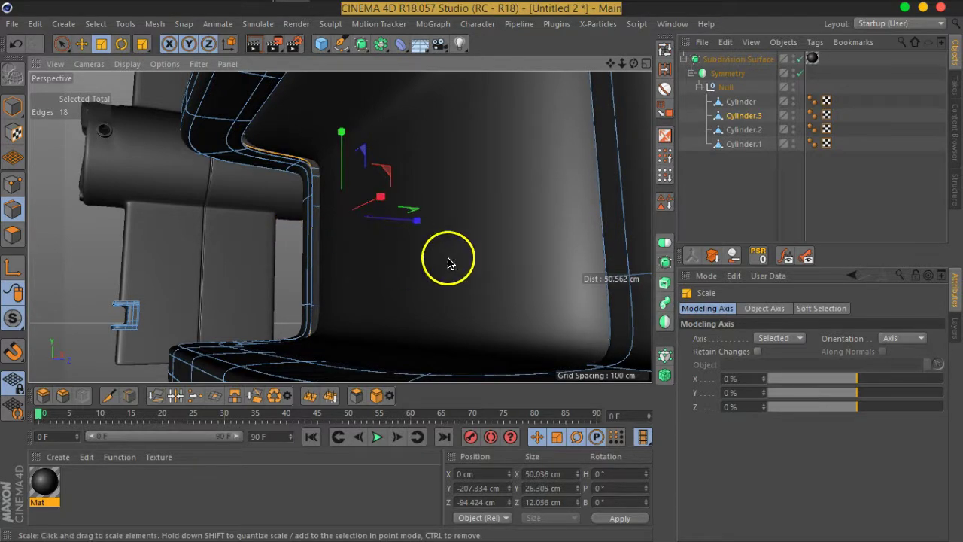
{"action": "mouse_move", "coordinate": [447, 260]}
{"action": "left_mouse_down"}
{"action": "mouse_move", "coordinate": [348, 259]}
{"action": "mouse_move", "coordinate": [429, 260]}
{"action": "left_mouse_up"}
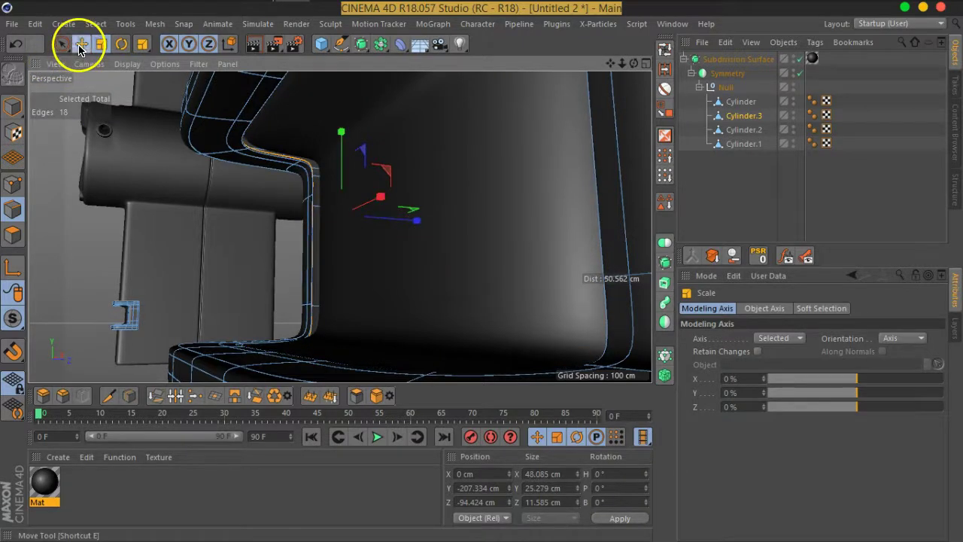
{"action": "mouse_move", "coordinate": [415, 224]}
{"action": "left_mouse_down"}
{"action": "mouse_move", "coordinate": [279, 248]}
{"action": "mouse_move", "coordinate": [496, 293]}
{"action": "mouse_move", "coordinate": [522, 286]}
{"action": "mouse_move", "coordinate": [415, 263]}
{"action": "mouse_move", "coordinate": [386, 294]}
{"action": "mouse_move", "coordinate": [398, 323]}
{"action": "mouse_move", "coordinate": [382, 325]}
{"action": "left_mouse_up"}
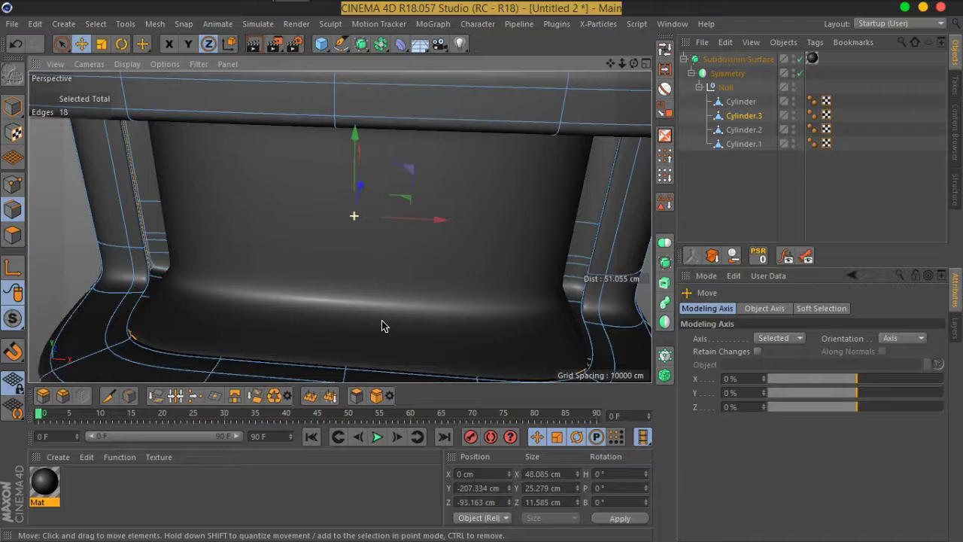
{"action": "left_click_drag", "start_coordinate": [381, 325], "coordinate": [381, 325]}
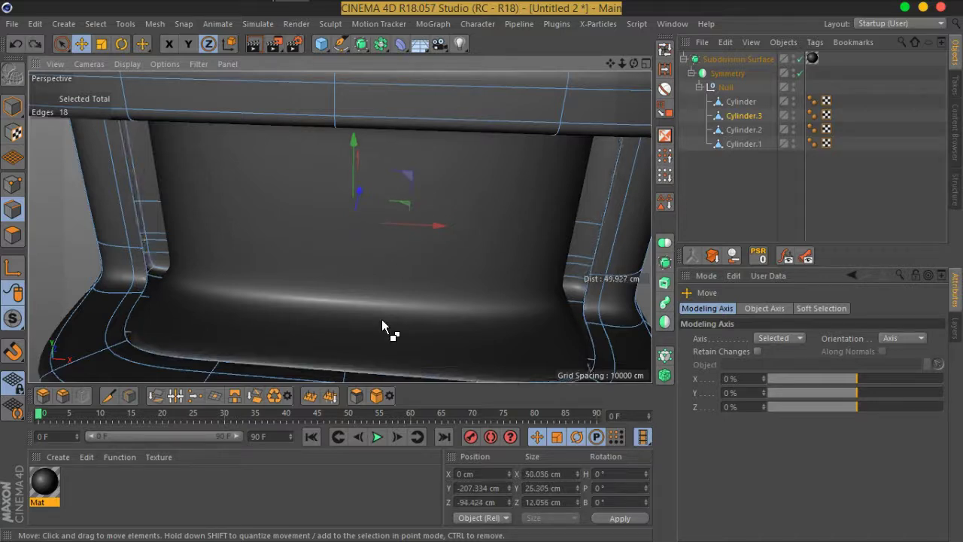
- Turn off Select Boundary Loop for Loop Selection and select the lip's inner rim loop
{"action": "left_click", "coordinate": [664, 53]}
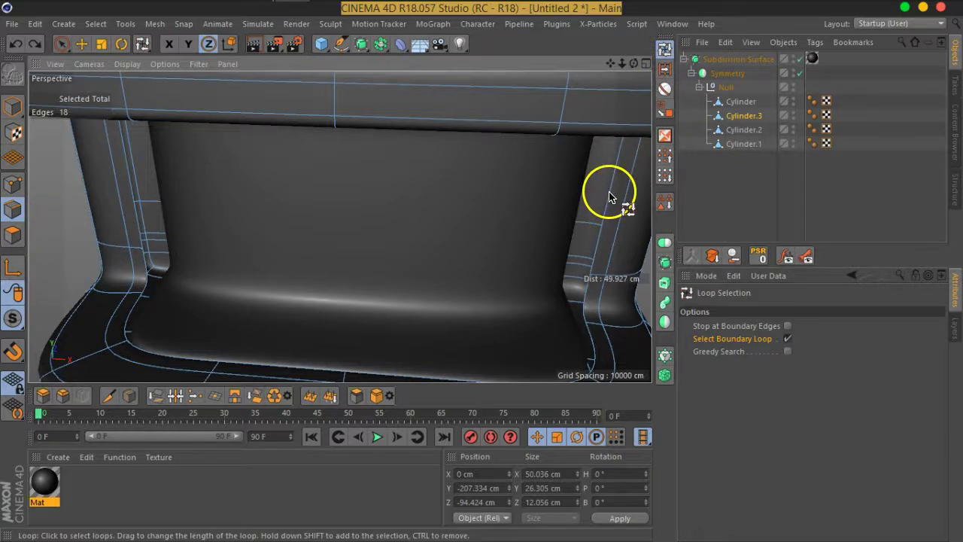
{"action": "key", "text": "ctrl+shift+a"}
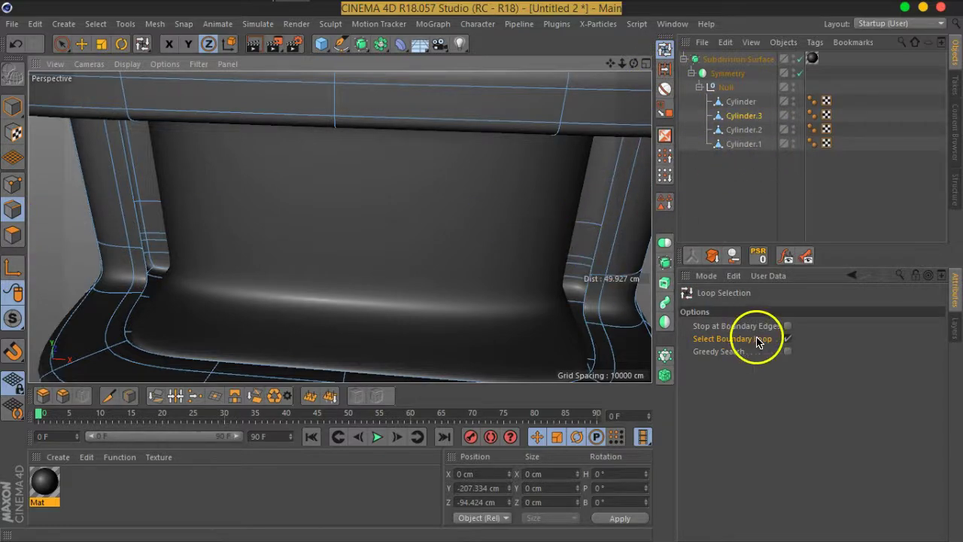
{"action": "left_click", "coordinate": [786, 338]}
{"action": "mouse_move", "coordinate": [594, 259]}
{"action": "right_mouse_down", "text": "alt"}
{"action": "mouse_move", "coordinate": [610, 301]}
{"action": "mouse_move", "coordinate": [583, 252]}
{"action": "right_mouse_up", "text": "alt"}
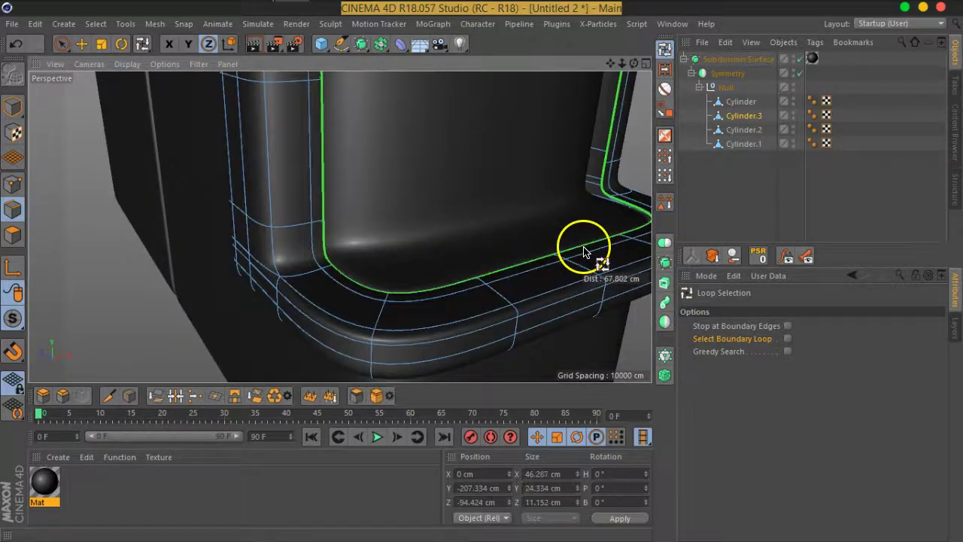
{"action": "left_click", "coordinate": [583, 252]}
{"action": "mouse_move", "coordinate": [451, 258]}
{"action": "left_mouse_down", "text": "alt"}
{"action": "mouse_move", "coordinate": [423, 258]}
{"action": "mouse_move", "coordinate": [516, 260]}
{"action": "mouse_move", "coordinate": [519, 280]}
{"action": "mouse_move", "coordinate": [497, 280]}
{"action": "left_mouse_up", "text": "alt"}
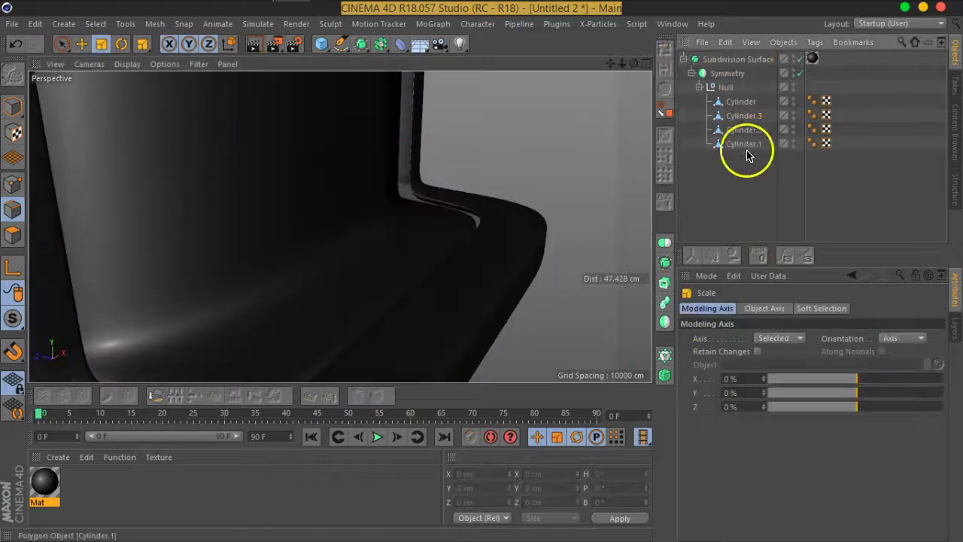
- Delete Cylinder.3 by mistake, switch to polygon mode, then restore the removed Cylinder.3
{"action": "left_click", "coordinate": [743, 117]}
{"action": "key", "text": "Delete"}
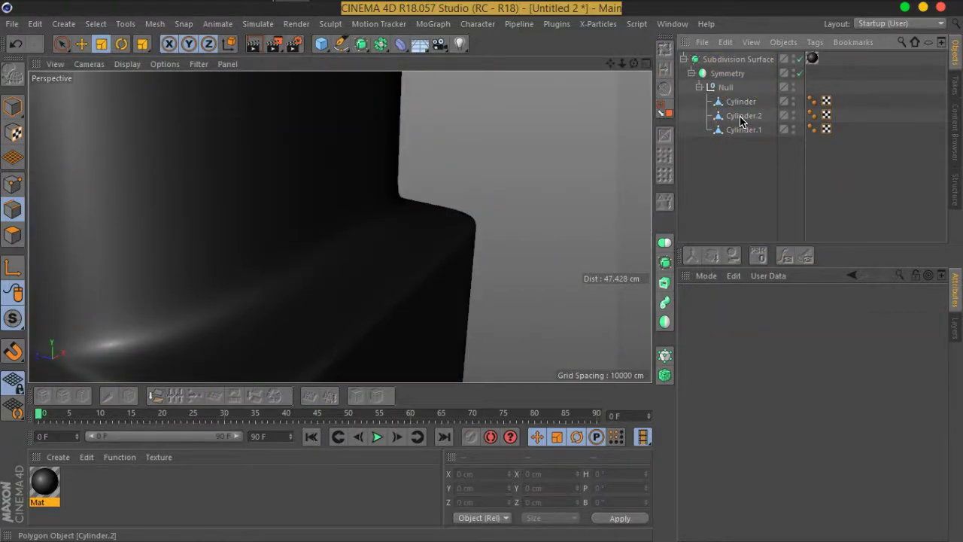
{"action": "left_click", "coordinate": [741, 104]}
{"action": "left_click", "coordinate": [25, 234]}
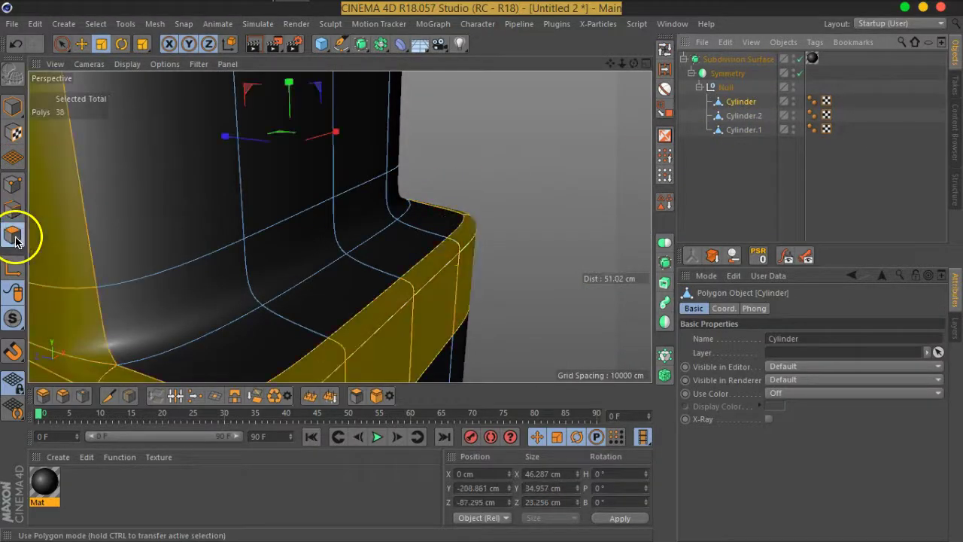
{"action": "mouse_move", "coordinate": [462, 226]}
{"action": "left_mouse_down", "text": "alt"}
{"action": "mouse_move", "coordinate": [376, 316]}
{"action": "mouse_move", "coordinate": [351, 187]}
{"action": "mouse_move", "coordinate": [326, 210]}
{"action": "left_mouse_up", "text": "alt"}
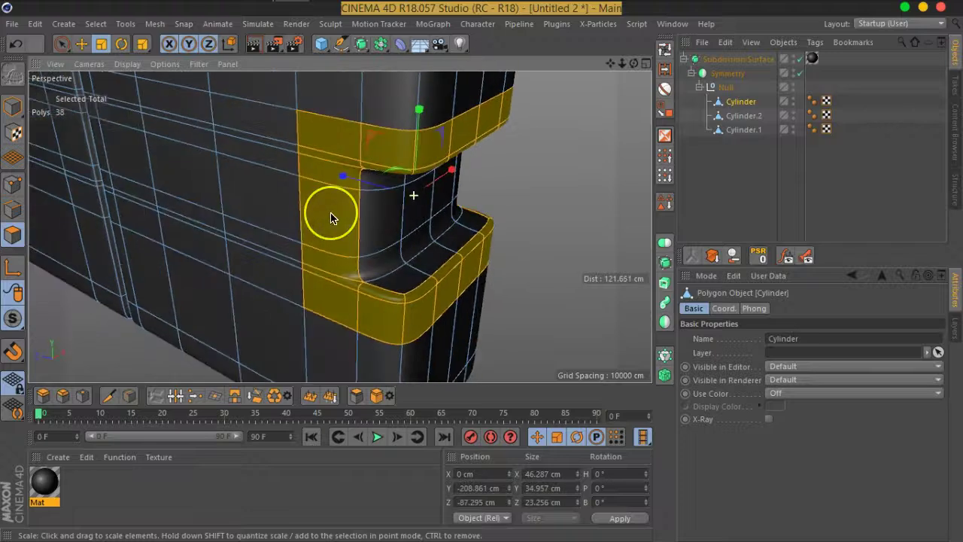
{"action": "key", "text": "d"}
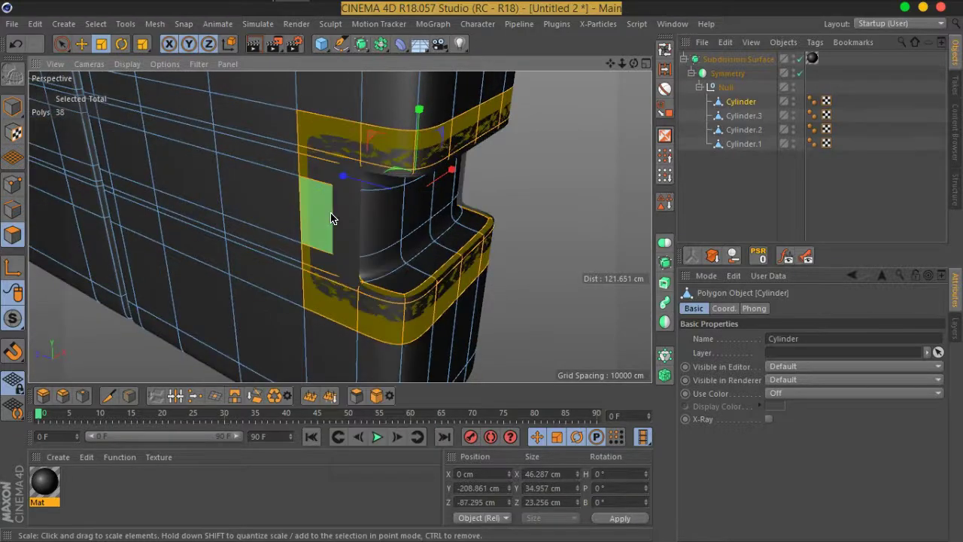
- Select all polygons of the Cylinder.3 lip and disable the Subdivision Surface
{"action": "left_click", "coordinate": [643, 183]}
{"action": "left_click", "coordinate": [769, 120]}
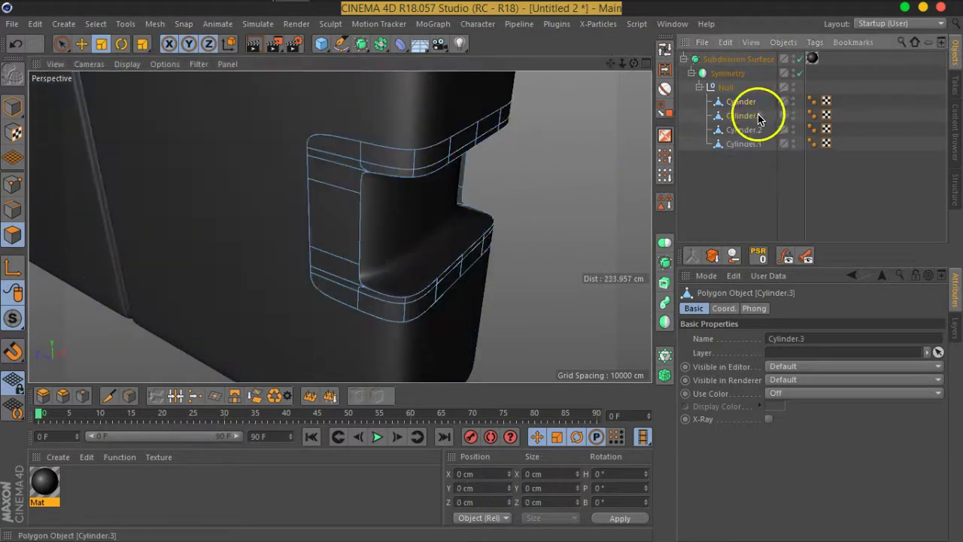
{"action": "double_click", "coordinate": [348, 227]}
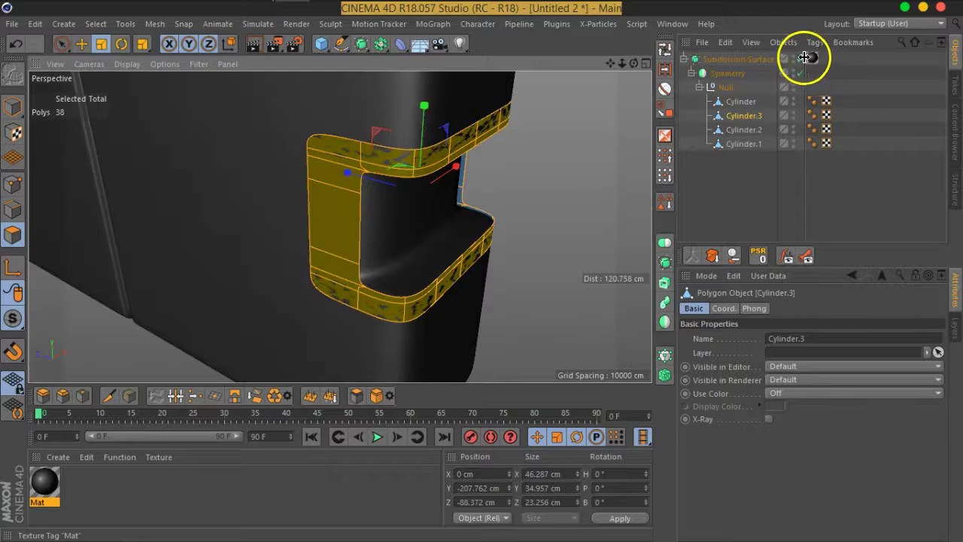
{"action": "left_click", "coordinate": [800, 58]}
- Extrude the lip polygons outward with Create Caps on, then re-enable the Subdivision Surface
{"action": "right_click", "coordinate": [368, 208]}
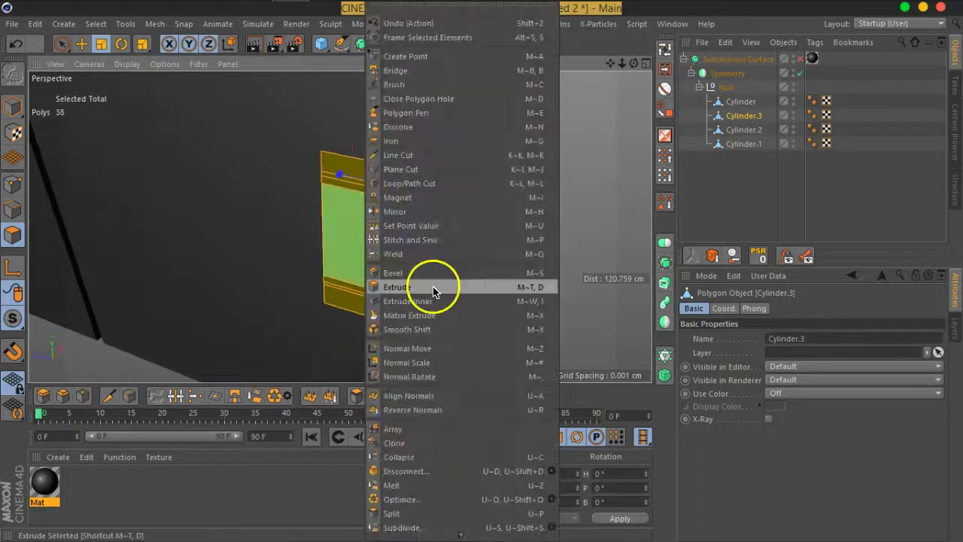
{"action": "left_click", "coordinate": [429, 286]}
{"action": "left_click", "coordinate": [862, 397]}
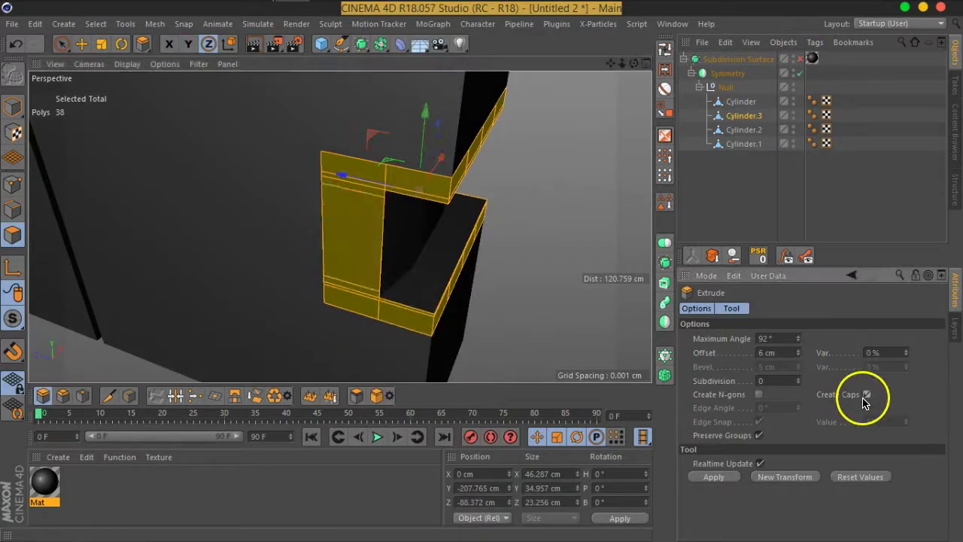
{"action": "mouse_move", "coordinate": [470, 291]}
{"action": "left_mouse_down"}
{"action": "mouse_move", "coordinate": [545, 321]}
{"action": "mouse_move", "coordinate": [659, 241]}
{"action": "left_mouse_up"}
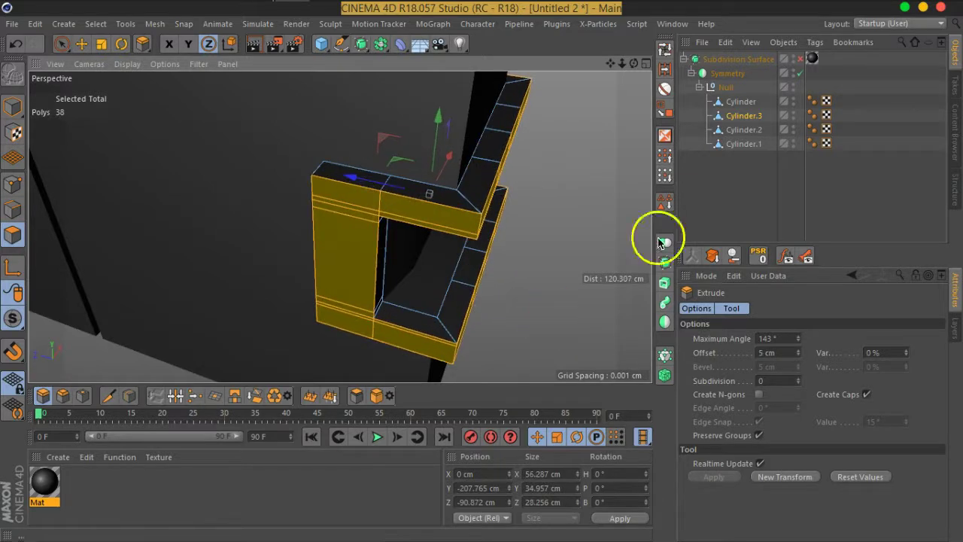
{"action": "left_click", "coordinate": [795, 60]}
- Orbit around the lip and activate the Loop/Path Cut tool
{"action": "mouse_move", "coordinate": [563, 273]}
{"action": "left_mouse_down", "text": "alt"}
{"action": "mouse_move", "coordinate": [496, 211]}
{"action": "mouse_move", "coordinate": [334, 204]}
{"action": "mouse_move", "coordinate": [268, 217]}
{"action": "mouse_move", "coordinate": [509, 230]}
{"action": "mouse_move", "coordinate": [307, 157]}
{"action": "mouse_move", "coordinate": [382, 215]}
{"action": "mouse_move", "coordinate": [387, 160]}
{"action": "mouse_move", "coordinate": [580, 232]}
{"action": "mouse_move", "coordinate": [443, 206]}
{"action": "mouse_move", "coordinate": [519, 237]}
{"action": "mouse_move", "coordinate": [490, 200]}
{"action": "mouse_move", "coordinate": [335, 162]}
{"action": "left_mouse_up", "text": "alt"}
{"action": "right_click", "coordinate": [381, 215]}
{"action": "left_click", "coordinate": [399, 184]}
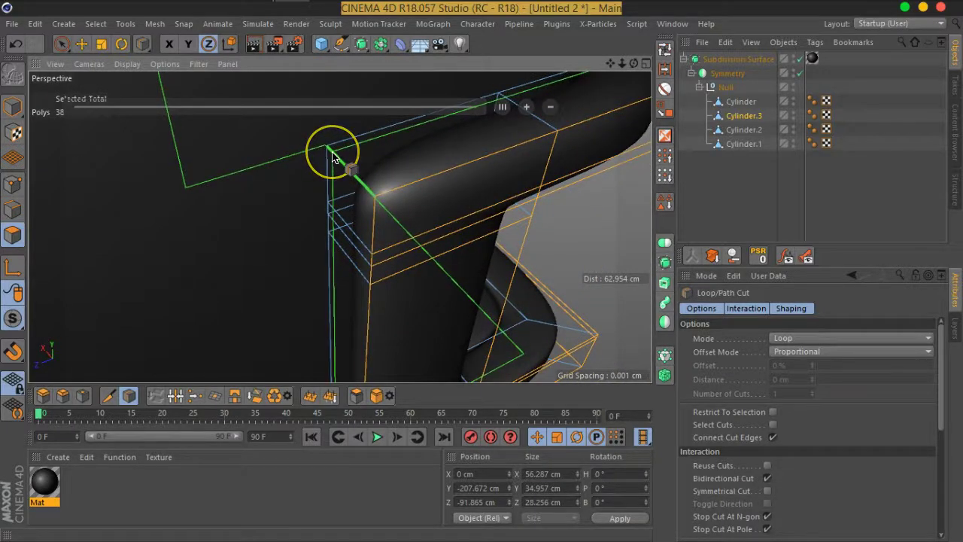
- Cut edge loops near the lip's corners, along its side and bottom, the last at 52.423%
{"action": "left_click", "coordinate": [333, 154]}
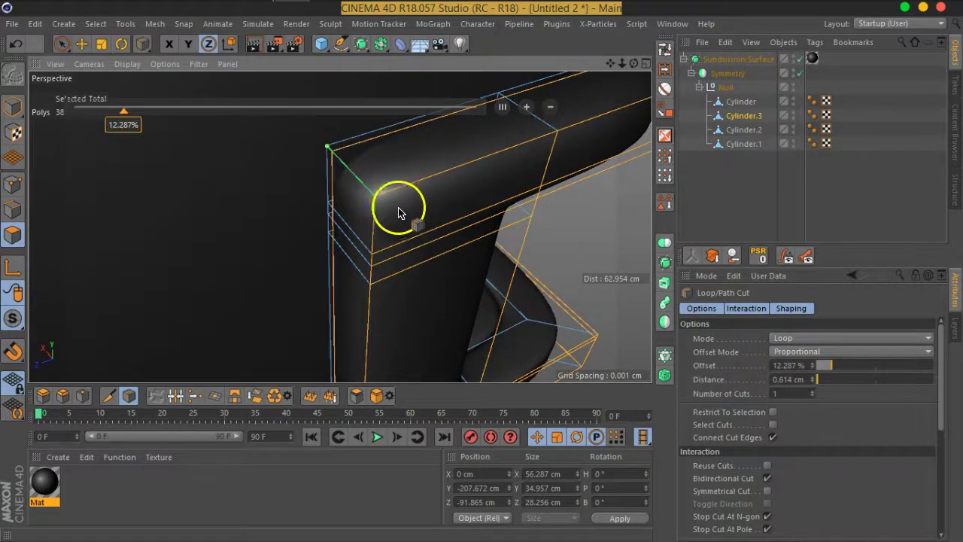
{"action": "left_click_drag", "start_coordinate": [447, 178], "coordinate": [434, 212], "text": "alt"}
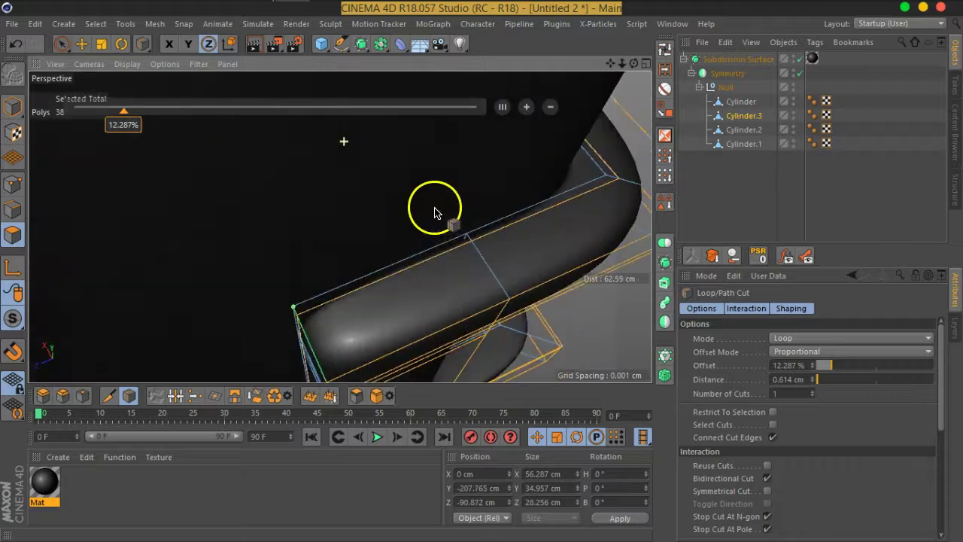
{"action": "left_click", "coordinate": [507, 298]}
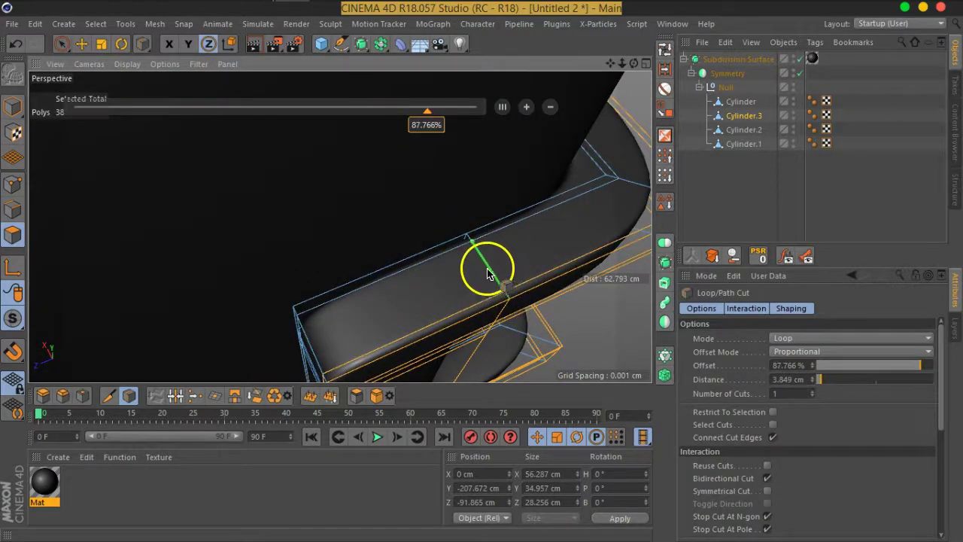
{"action": "left_click_drag", "start_coordinate": [534, 267], "coordinate": [450, 209], "text": "alt"}
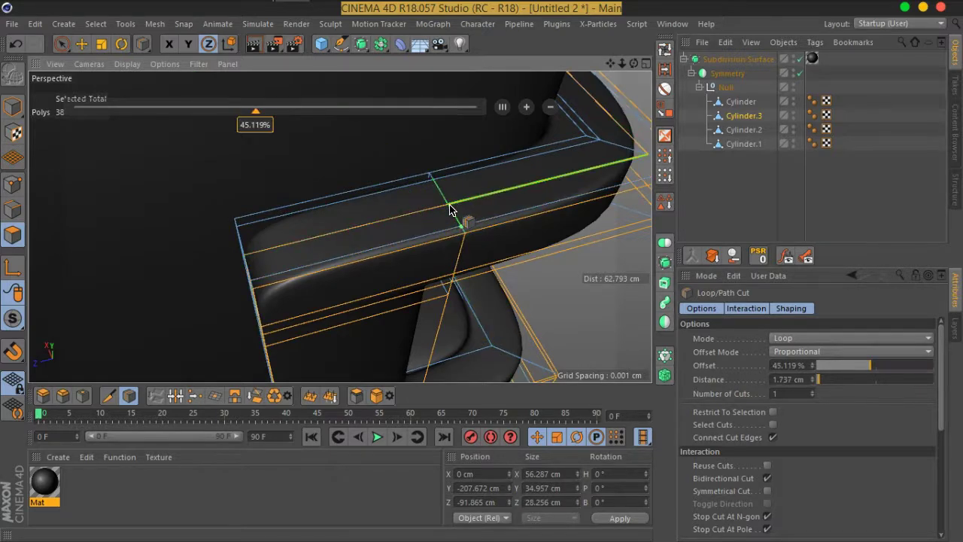
{"action": "mouse_move", "coordinate": [531, 280]}
{"action": "left_mouse_down", "text": "alt"}
{"action": "mouse_move", "coordinate": [460, 213]}
{"action": "mouse_move", "coordinate": [490, 230]}
{"action": "mouse_move", "coordinate": [494, 161]}
{"action": "left_mouse_up", "text": "alt"}
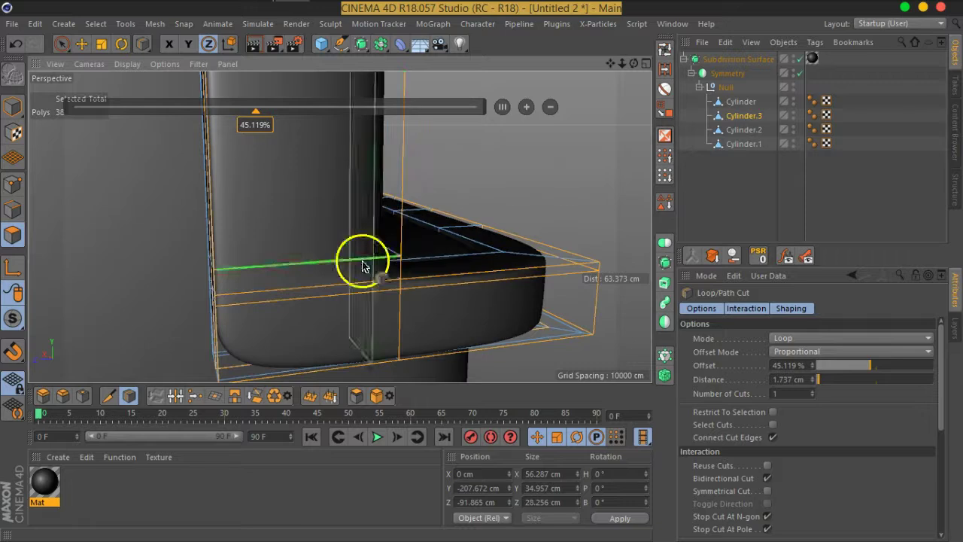
{"action": "left_click_drag", "start_coordinate": [307, 292], "coordinate": [359, 333], "text": "alt"}
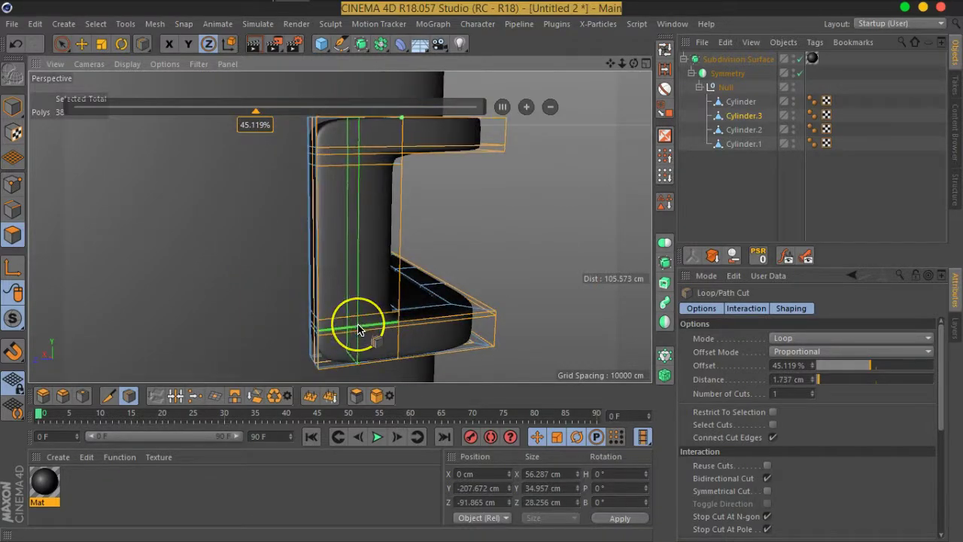
{"action": "left_click", "coordinate": [358, 330]}
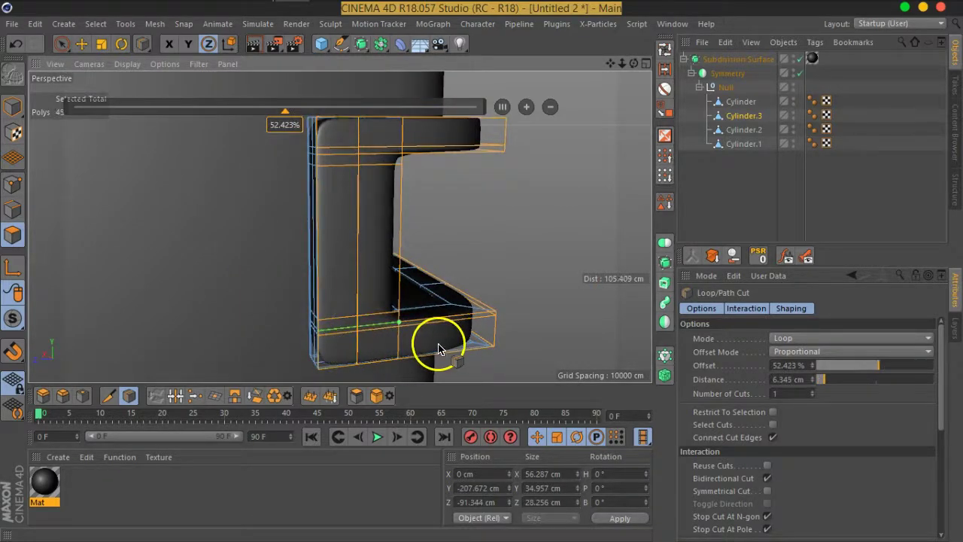
{"action": "left_click", "coordinate": [494, 335]}
{"action": "left_click", "coordinate": [762, 183]}
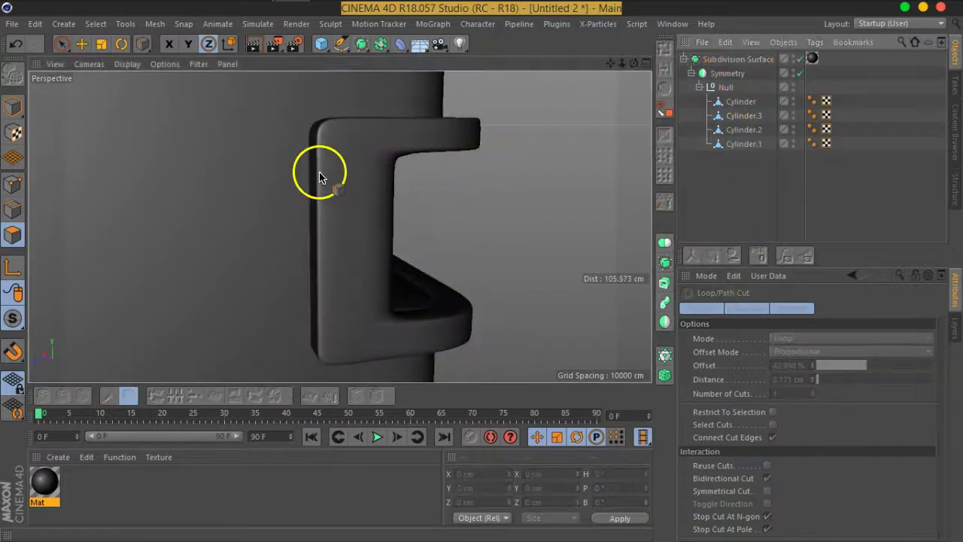
{"action": "scroll", "coordinate": [319, 175], "scroll_direction": "down", "scroll_amount": 5}
{"action": "left_click", "coordinate": [718, 87]}
{"action": "mouse_move", "coordinate": [398, 189]}
{"action": "left_mouse_down", "text": "alt"}
{"action": "mouse_move", "coordinate": [253, 182]}
{"action": "mouse_move", "coordinate": [235, 177]}
{"action": "mouse_move", "coordinate": [251, 168]}
{"action": "mouse_move", "coordinate": [236, 161]}
{"action": "mouse_move", "coordinate": [309, 213]}
{"action": "left_mouse_up", "text": "alt"}
{"action": "left_click", "coordinate": [720, 161]}
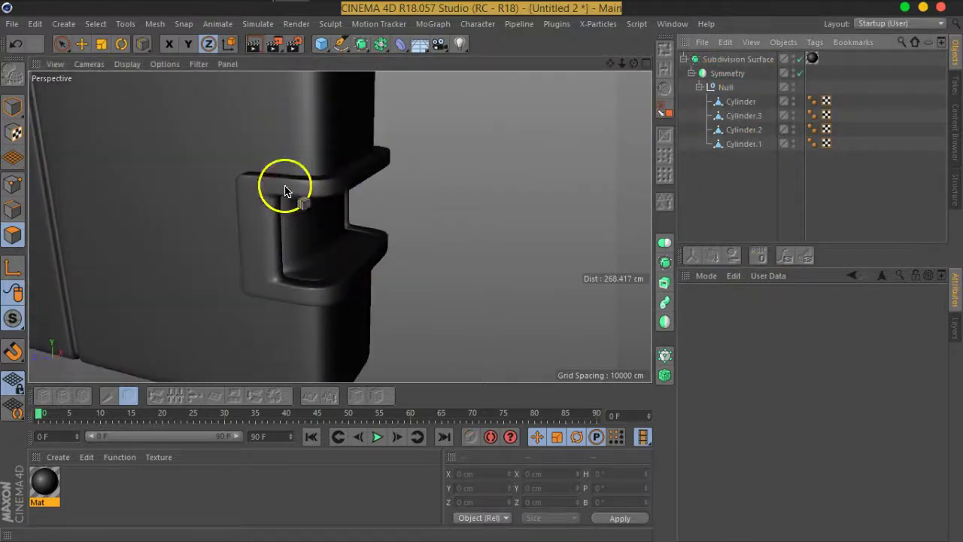
{"action": "scroll", "coordinate": [286, 188], "scroll_direction": "down", "scroll_amount": 3}
{"action": "scroll", "coordinate": [286, 189], "scroll_direction": "down", "scroll_amount": 3}
{"action": "scroll", "coordinate": [286, 189], "scroll_direction": "down", "scroll_amount": 2}
{"action": "left_click_drag", "start_coordinate": [310, 143], "coordinate": [595, 243], "text": "alt"}
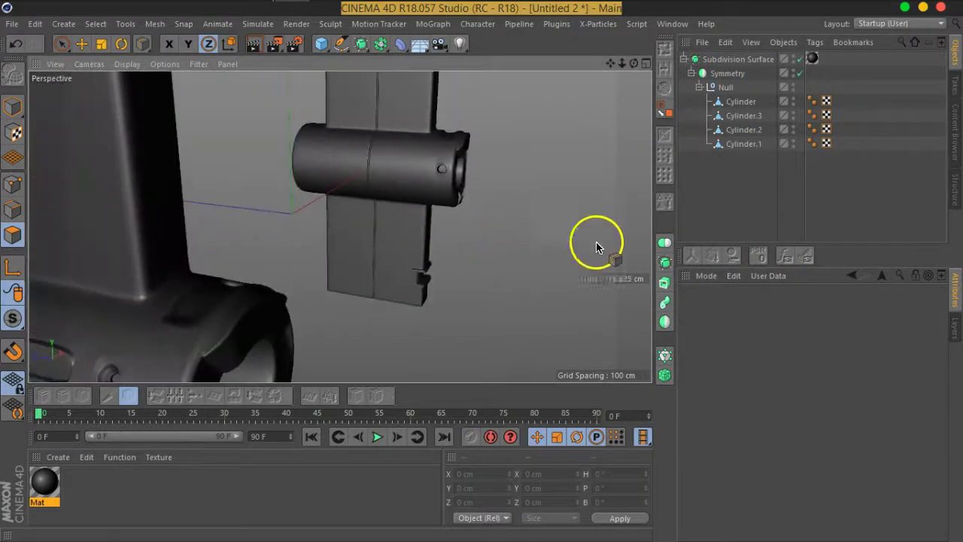
{"action": "scroll", "coordinate": [432, 248], "scroll_direction": "down", "scroll_amount": 3}
{"action": "mouse_move", "coordinate": [429, 247]}
{"action": "left_mouse_down", "text": "alt"}
{"action": "mouse_move", "coordinate": [190, 246]}
{"action": "mouse_move", "coordinate": [129, 233]}
{"action": "mouse_move", "coordinate": [151, 221]}
{"action": "mouse_move", "coordinate": [443, 260]}
{"action": "mouse_move", "coordinate": [473, 247]}
{"action": "left_mouse_up", "text": "alt"}
{"action": "scroll", "coordinate": [485, 256], "scroll_direction": "up", "scroll_amount": 3}
{"action": "scroll", "coordinate": [473, 232], "scroll_direction": "up", "scroll_amount": 2}
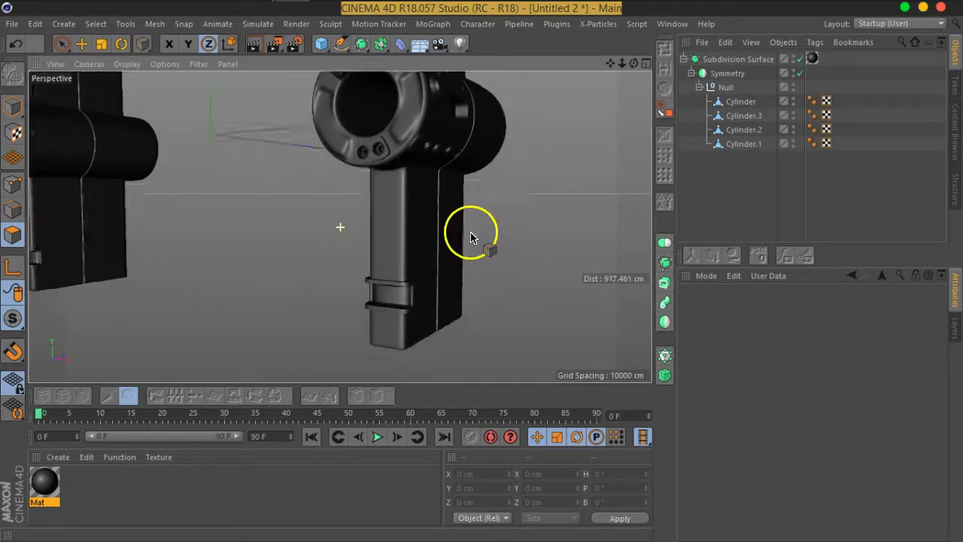
{"action": "scroll", "coordinate": [403, 252], "scroll_direction": "up", "scroll_amount": 2}
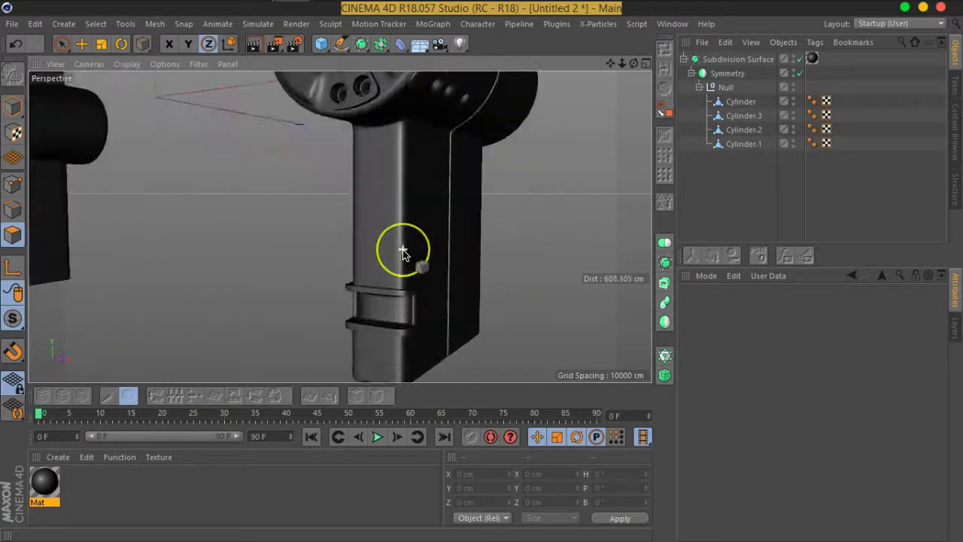
- Select the Cylinder object and zoom in on the lower handle leg
{"action": "left_click", "coordinate": [743, 131]}
{"action": "left_click", "coordinate": [746, 117]}
{"action": "left_click", "coordinate": [741, 101]}
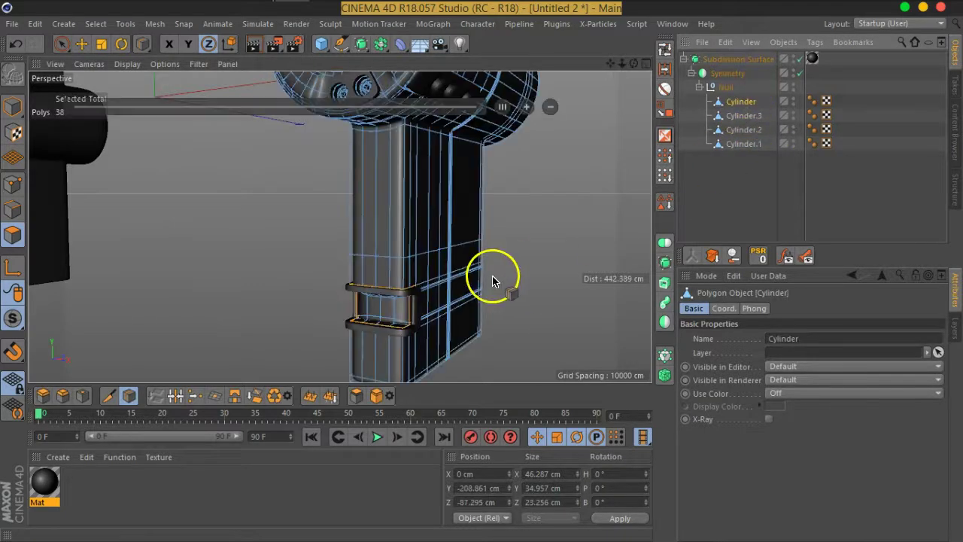
{"action": "scroll", "coordinate": [408, 258], "scroll_direction": "up", "scroll_amount": 2}
{"action": "scroll", "coordinate": [318, 240], "scroll_direction": "up", "scroll_amount": 2}
{"action": "scroll", "coordinate": [419, 278], "scroll_direction": "up", "scroll_amount": 2}
{"action": "scroll", "coordinate": [419, 279], "scroll_direction": "up", "scroll_amount": 2}
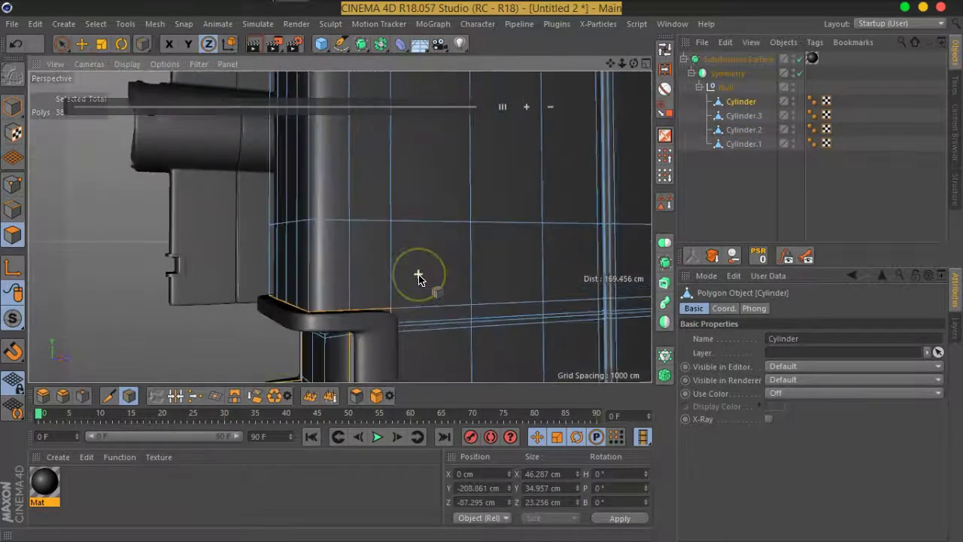
{"action": "mouse_move", "coordinate": [539, 272]}
{"action": "left_mouse_down", "text": "alt"}
{"action": "mouse_move", "coordinate": [279, 228]}
{"action": "mouse_move", "coordinate": [444, 258]}
{"action": "mouse_move", "coordinate": [131, 225]}
{"action": "mouse_move", "coordinate": [230, 225]}
{"action": "mouse_move", "coordinate": [350, 258]}
{"action": "left_mouse_up", "text": "alt"}
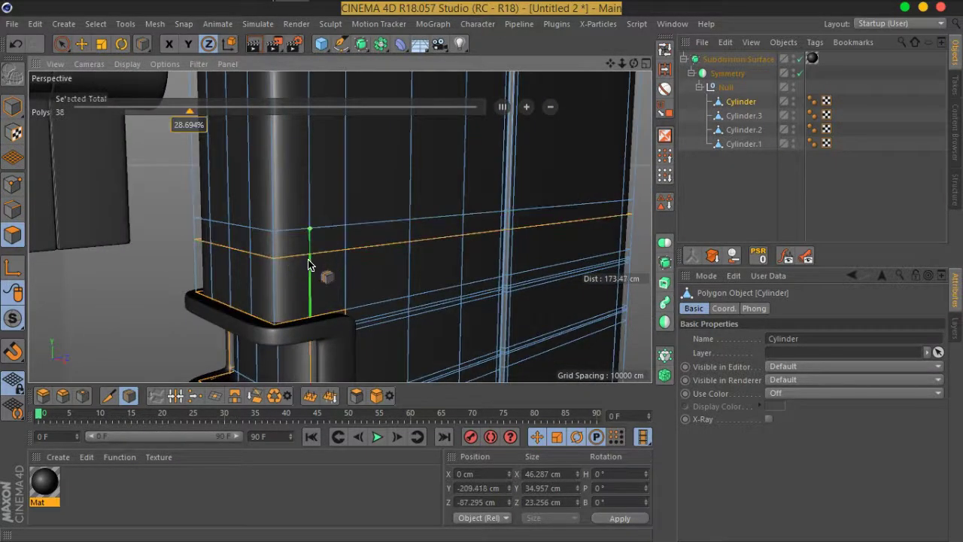
- Cut an edge loop around the leg and slide it to 85.472%, near the ring band
{"action": "left_click", "coordinate": [313, 272]}
{"action": "left_click", "coordinate": [279, 273]}
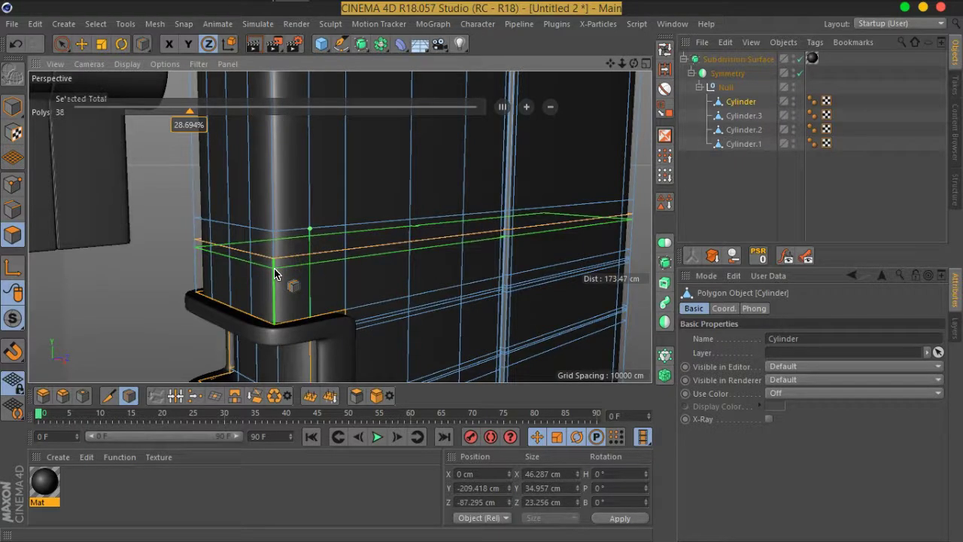
{"action": "left_click", "coordinate": [274, 273]}
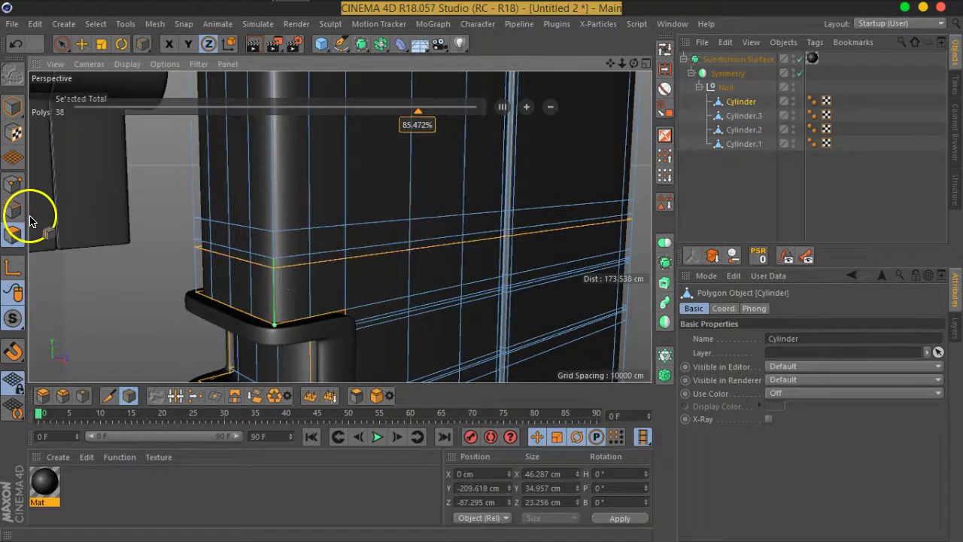
{"action": "key", "text": "space"}
{"action": "left_click_drag", "start_coordinate": [71, 69], "coordinate": [79, 101], "text": "alt"}
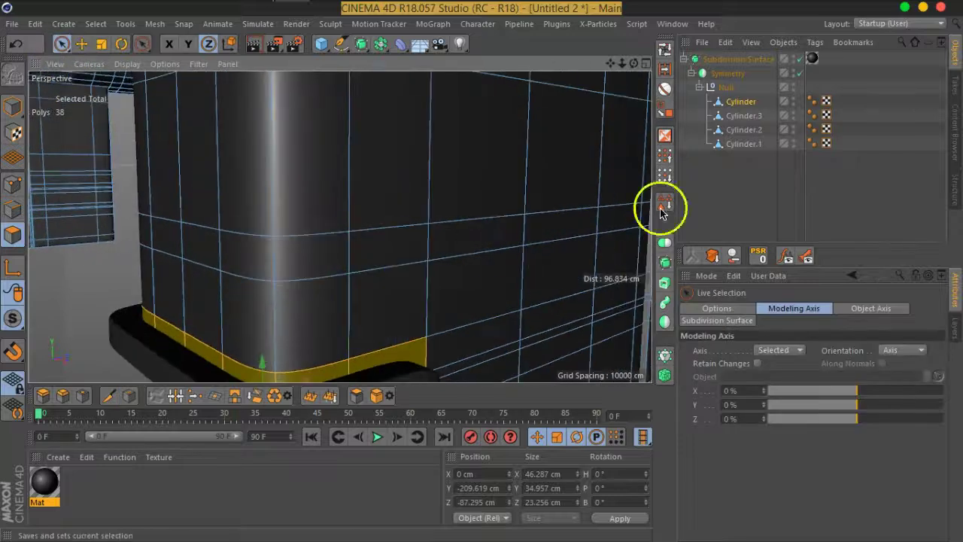
- With the mirror copy hidden and smoothing off, select the narrow polygon strip above the bracket
{"action": "left_click", "coordinate": [800, 72]}
{"action": "left_click", "coordinate": [800, 59]}
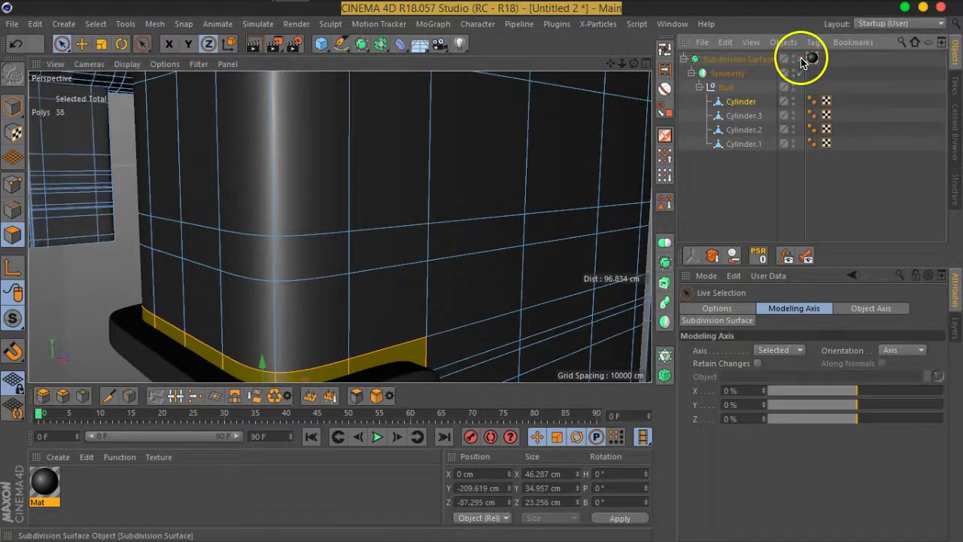
{"action": "mouse_move", "coordinate": [376, 225]}
{"action": "left_mouse_down", "text": "alt"}
{"action": "mouse_move", "coordinate": [348, 221]}
{"action": "mouse_move", "coordinate": [412, 244]}
{"action": "left_mouse_up", "text": "alt"}
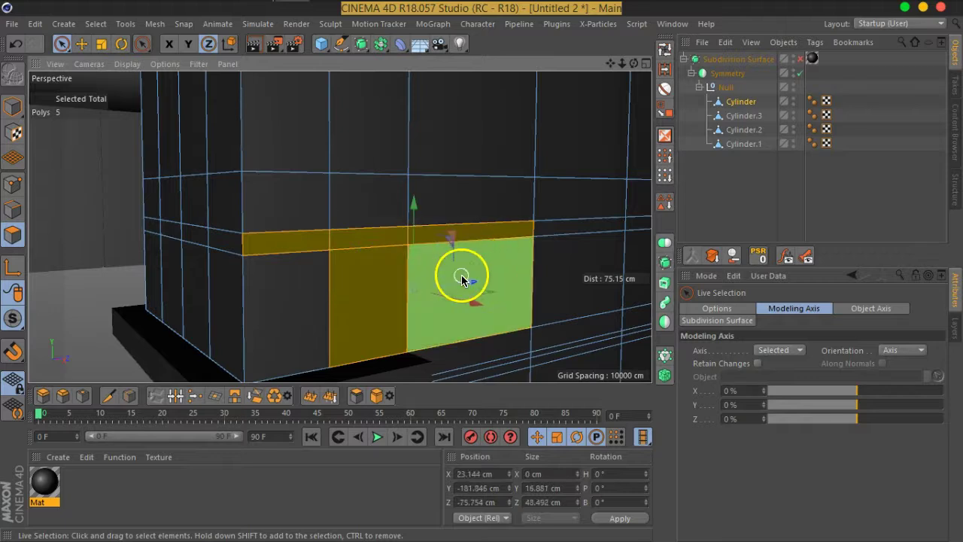
{"action": "left_click", "coordinate": [461, 274], "text": "ctrl"}
{"action": "left_click", "coordinate": [387, 275], "text": "ctrl"}
{"action": "mouse_move", "coordinate": [387, 275]}
{"action": "left_mouse_down", "text": "alt"}
{"action": "mouse_move", "coordinate": [524, 267]}
{"action": "mouse_move", "coordinate": [185, 247]}
{"action": "mouse_move", "coordinate": [264, 230]}
{"action": "mouse_move", "coordinate": [226, 241]}
{"action": "mouse_move", "coordinate": [281, 282]}
{"action": "left_mouse_up", "text": "alt"}
{"action": "left_click", "coordinate": [272, 212], "text": "shift"}
{"action": "mouse_move", "coordinate": [198, 278]}
{"action": "middle_mouse_down", "text": "alt"}
{"action": "mouse_move", "coordinate": [354, 258]}
{"action": "mouse_move", "coordinate": [185, 286]}
{"action": "mouse_move", "coordinate": [218, 270]}
{"action": "mouse_move", "coordinate": [415, 251]}
{"action": "mouse_move", "coordinate": [387, 198]}
{"action": "mouse_move", "coordinate": [343, 218]}
{"action": "middle_mouse_up", "text": "alt"}
{"action": "left_click", "coordinate": [354, 203], "text": "ctrl"}
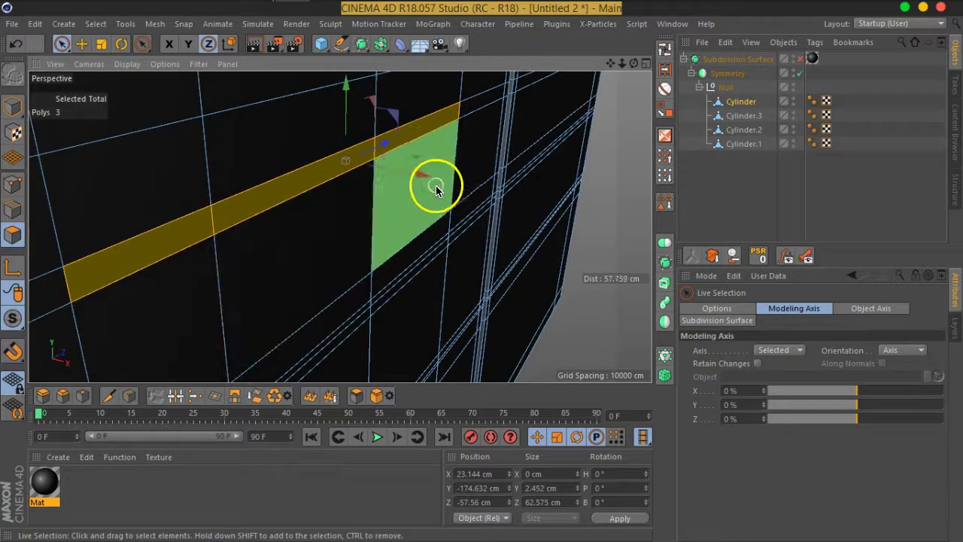
{"action": "left_click_drag", "start_coordinate": [425, 176], "coordinate": [420, 182]}
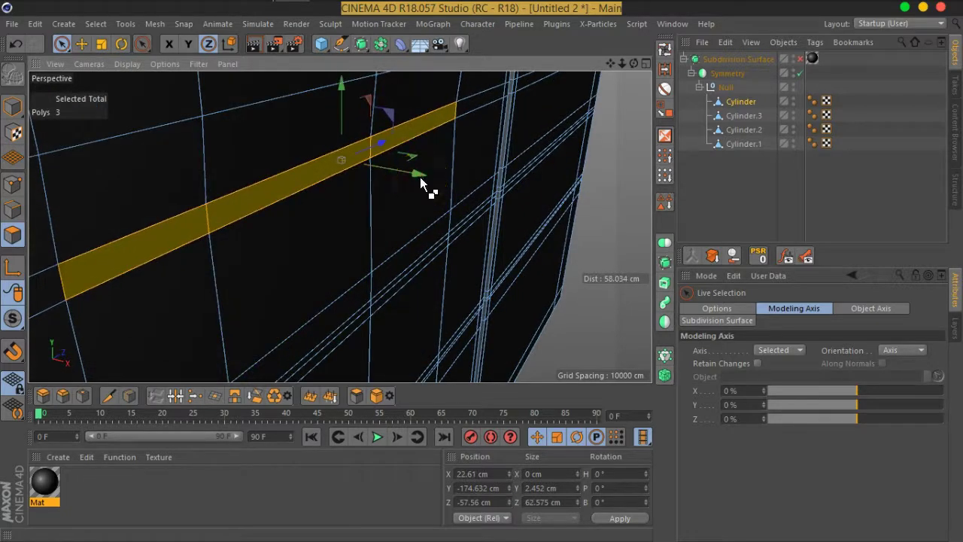
{"action": "right_click", "coordinate": [263, 190]}
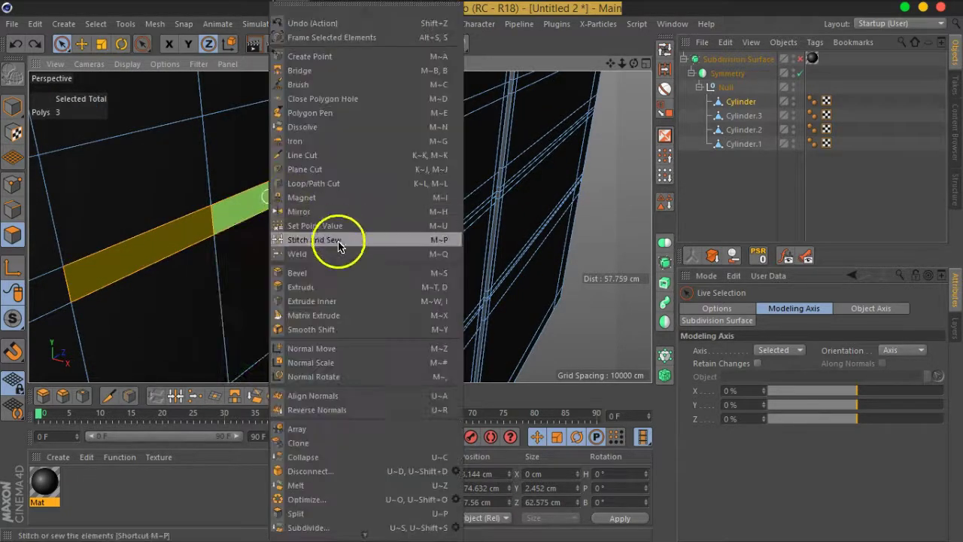
- Extrude Inner the leg strip polygons with a 0.29 cm offset, dropping the right end polygon
{"action": "left_click", "coordinate": [335, 300]}
{"action": "mouse_move", "coordinate": [340, 290]}
{"action": "middle_mouse_down", "text": "alt"}
{"action": "mouse_move", "coordinate": [204, 215]}
{"action": "mouse_move", "coordinate": [238, 151]}
{"action": "middle_mouse_up", "text": "alt"}
{"action": "mouse_move", "coordinate": [239, 151]}
{"action": "left_mouse_down", "text": "alt"}
{"action": "mouse_move", "coordinate": [269, 197]}
{"action": "mouse_move", "coordinate": [258, 212]}
{"action": "left_mouse_up", "text": "alt"}
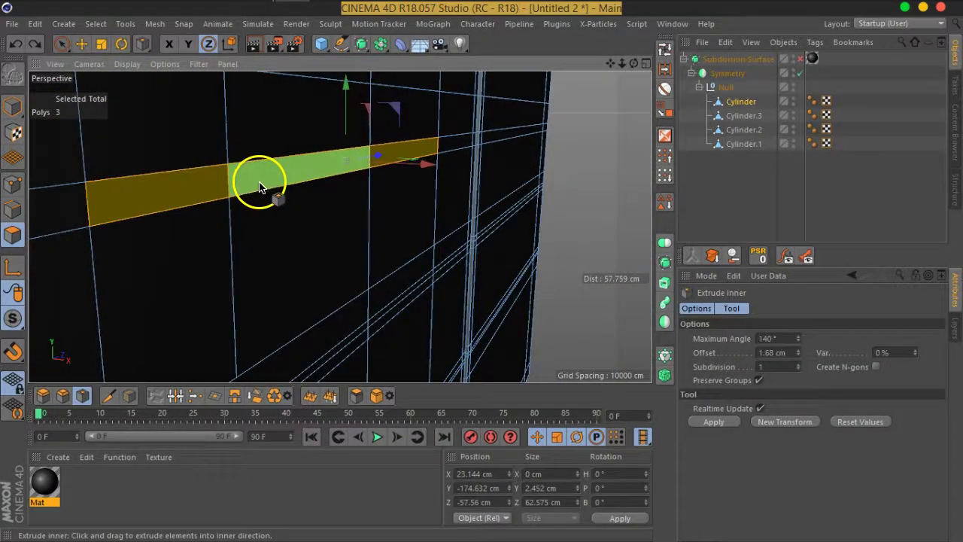
{"action": "left_click_drag", "start_coordinate": [259, 187], "coordinate": [243, 190]}
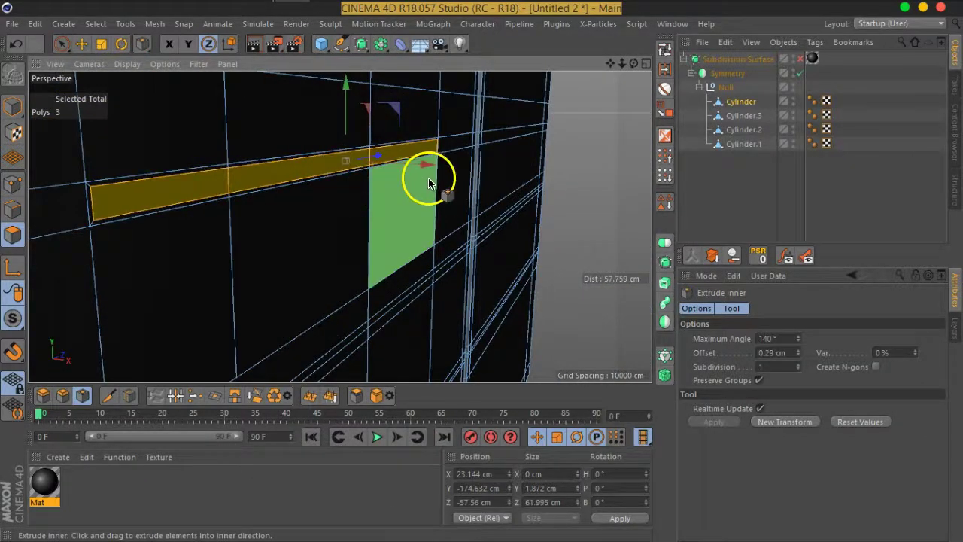
{"action": "left_click_drag", "start_coordinate": [428, 166], "coordinate": [409, 170]}
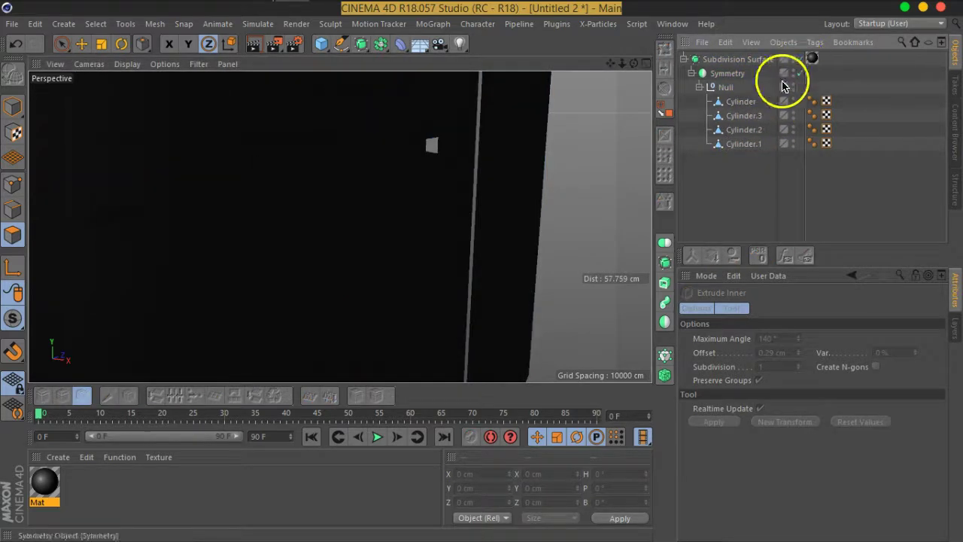
{"action": "scroll", "coordinate": [208, 163], "scroll_direction": "down", "scroll_amount": 5}
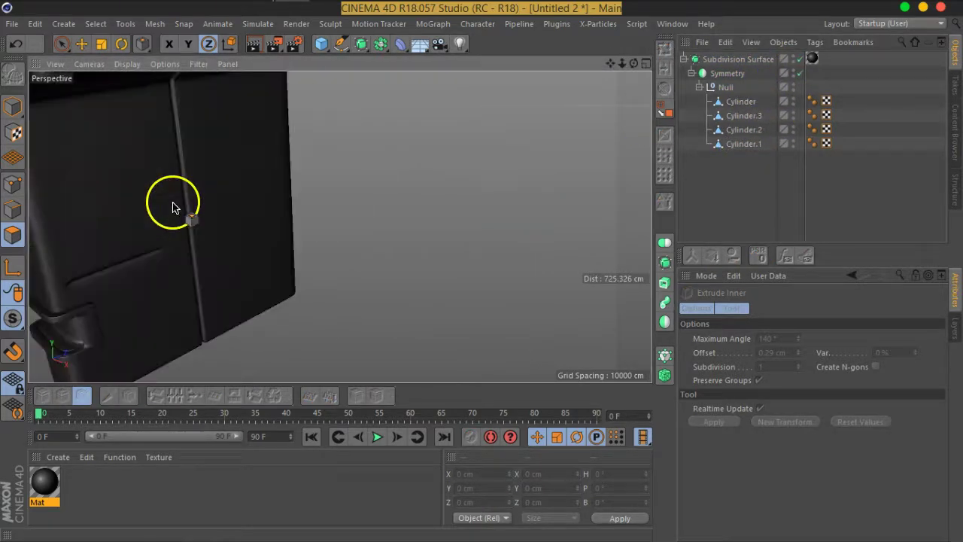
{"action": "scroll", "coordinate": [175, 237], "scroll_direction": "up", "scroll_amount": 2}
{"action": "scroll", "coordinate": [237, 208], "scroll_direction": "up", "scroll_amount": 2}
{"action": "scroll", "coordinate": [251, 168], "scroll_direction": "up", "scroll_amount": 2}
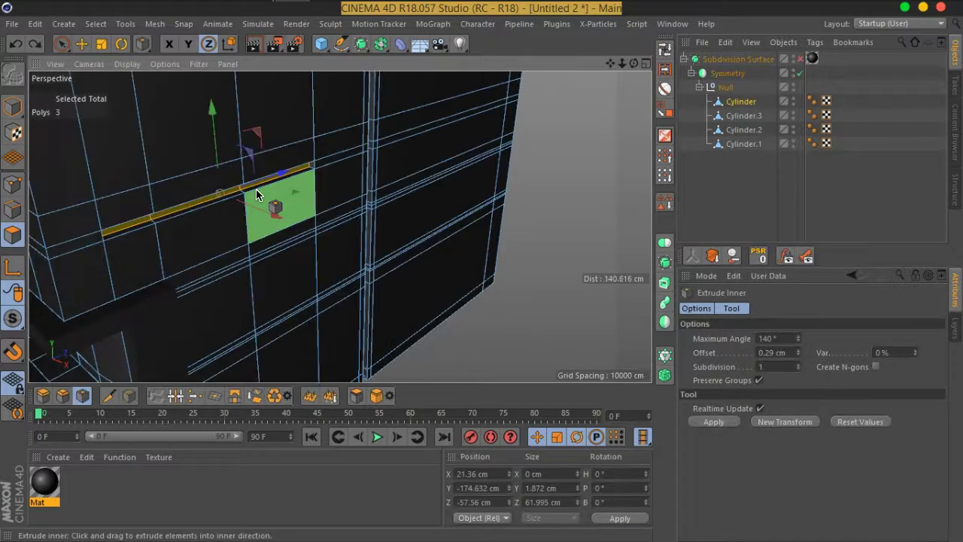
{"action": "mouse_move", "coordinate": [188, 215]}
{"action": "left_mouse_down", "text": "alt"}
{"action": "mouse_move", "coordinate": [138, 224]}
{"action": "mouse_move", "coordinate": [403, 174]}
{"action": "left_mouse_up", "text": "alt"}
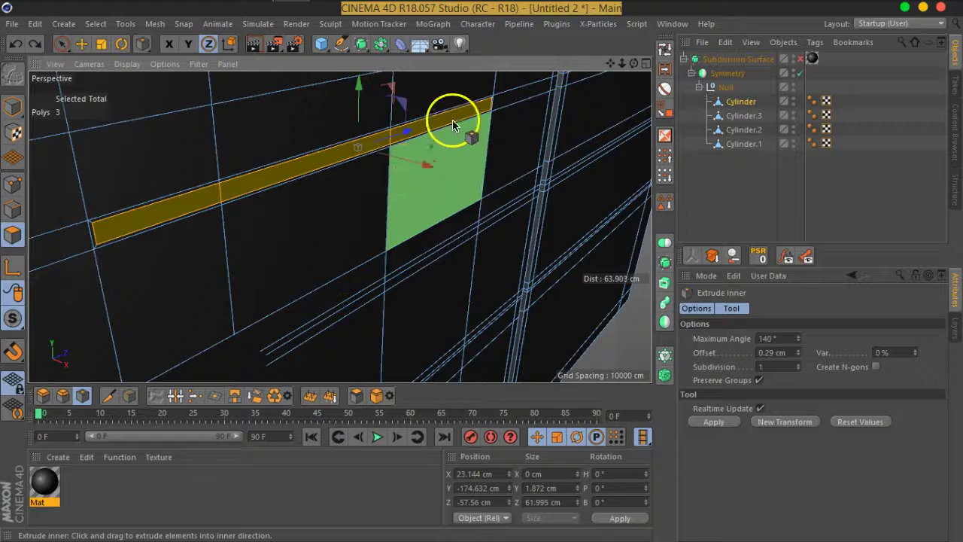
{"action": "left_click", "coordinate": [452, 125], "text": "ctrl"}
{"action": "mouse_move", "coordinate": [237, 190]}
{"action": "left_mouse_down"}
{"action": "mouse_move", "coordinate": [339, 207]}
{"action": "mouse_move", "coordinate": [156, 172]}
{"action": "mouse_move", "coordinate": [172, 198]}
{"action": "mouse_move", "coordinate": [199, 205]}
{"action": "mouse_move", "coordinate": [187, 207]}
{"action": "left_mouse_up"}
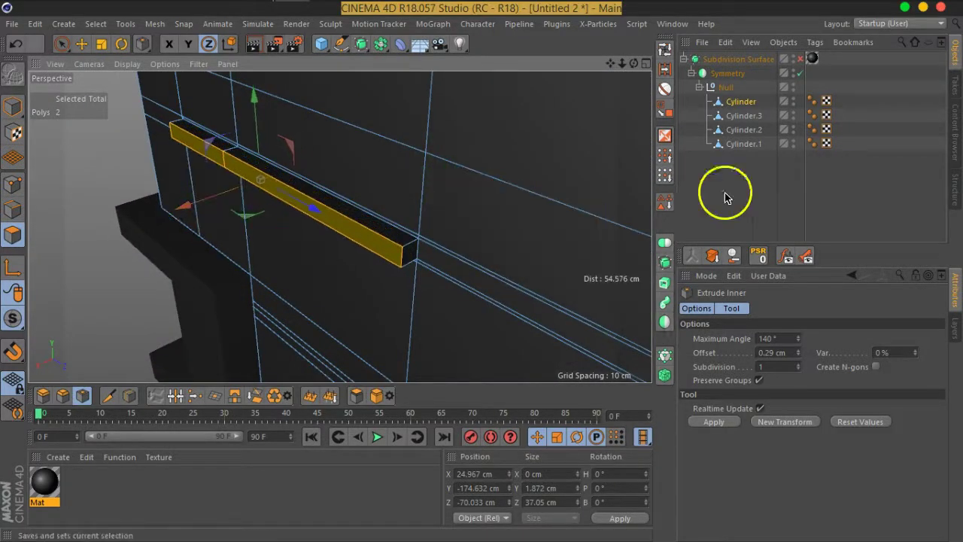
- Toggle the Subdivision Surface on and off to check the groove
{"action": "left_click", "coordinate": [800, 60]}
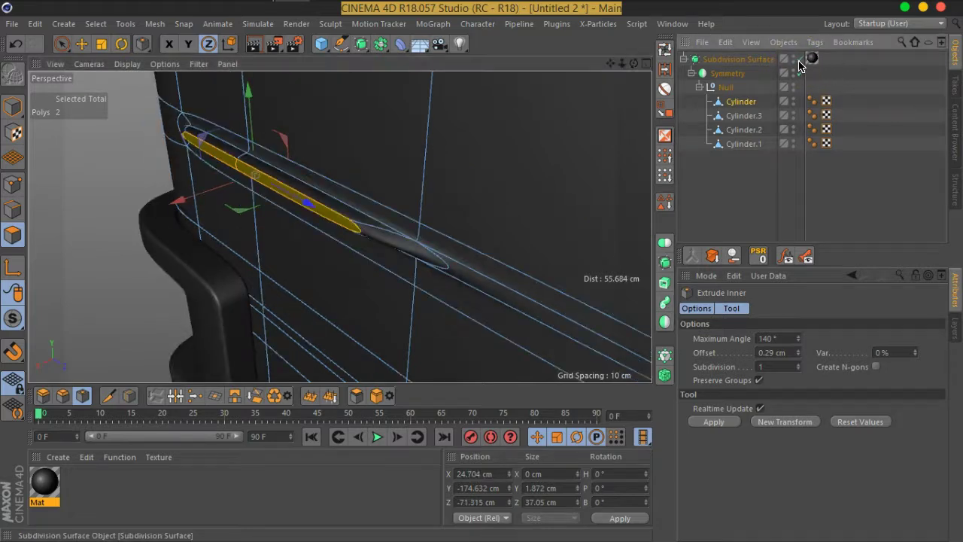
{"action": "left_click", "coordinate": [800, 62]}
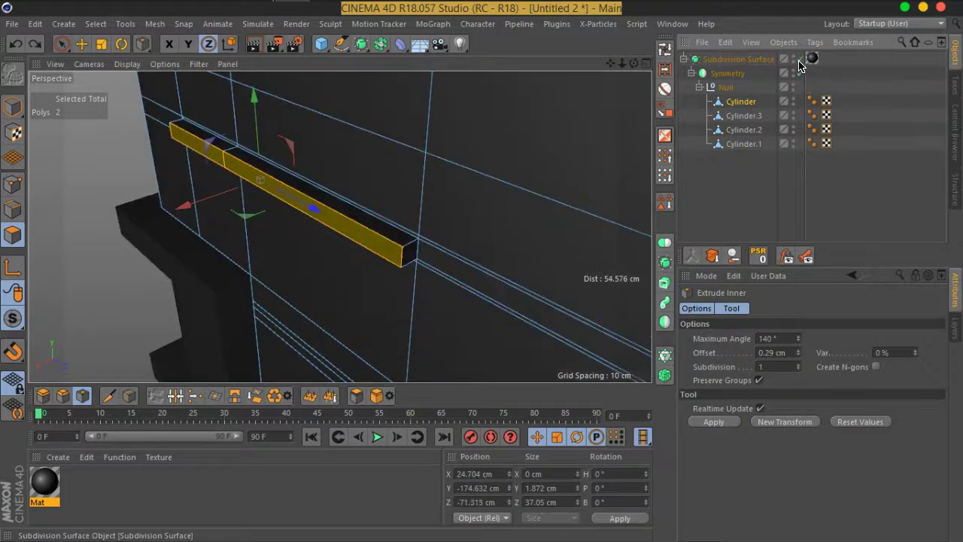
{"action": "left_click", "coordinate": [800, 60]}
{"action": "left_click", "coordinate": [800, 60]}
- Rotate the inset strip about 4° along the leg
{"action": "mouse_move", "coordinate": [354, 228]}
{"action": "left_mouse_down"}
{"action": "mouse_move", "coordinate": [371, 229]}
{"action": "mouse_move", "coordinate": [344, 208]}
{"action": "left_mouse_up"}
{"action": "left_click", "coordinate": [121, 44]}
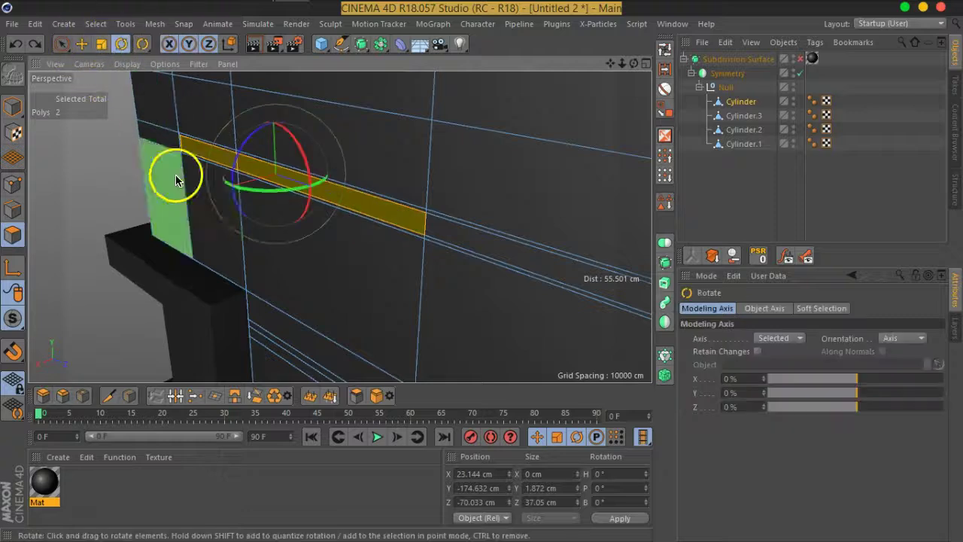
{"action": "left_click_drag", "start_coordinate": [273, 197], "coordinate": [279, 197]}
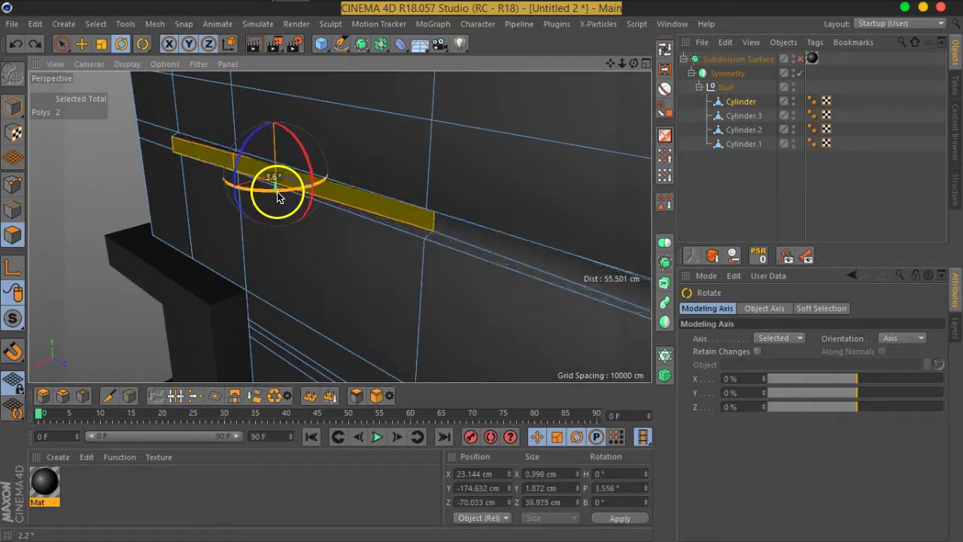
{"action": "mouse_move", "coordinate": [344, 242]}
{"action": "left_mouse_down", "text": "alt"}
{"action": "mouse_move", "coordinate": [493, 198]}
{"action": "mouse_move", "coordinate": [601, 200]}
{"action": "mouse_move", "coordinate": [627, 218]}
{"action": "mouse_move", "coordinate": [607, 251]}
{"action": "left_mouse_up", "text": "alt"}
- Render a preview of the view with Ctrl+R, then reselect the Cylinder object
{"action": "key", "text": "ctrl+r"}
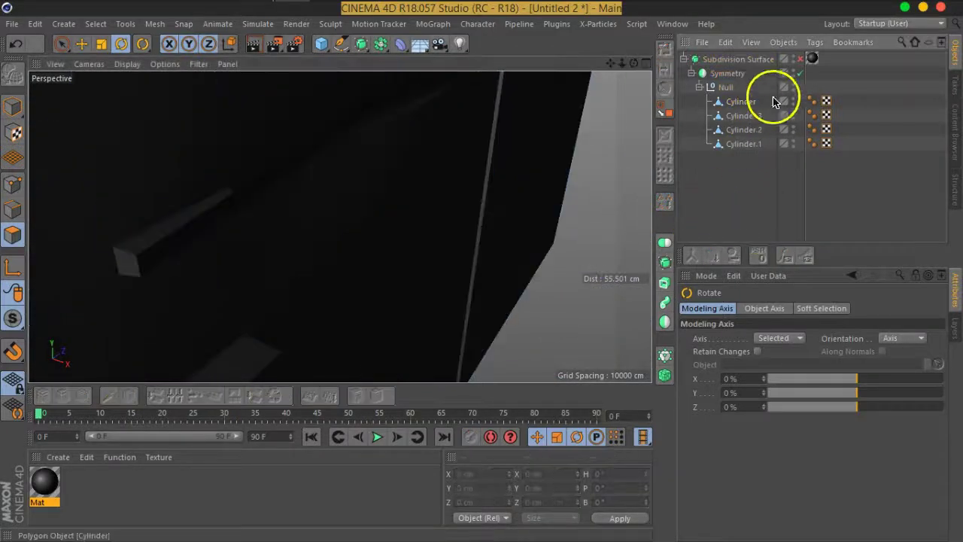
{"action": "mouse_move", "coordinate": [354, 243]}
{"action": "left_mouse_down", "text": "alt"}
{"action": "mouse_move", "coordinate": [303, 254]}
{"action": "mouse_move", "coordinate": [241, 239]}
{"action": "mouse_move", "coordinate": [572, 224]}
{"action": "left_mouse_up", "text": "alt"}
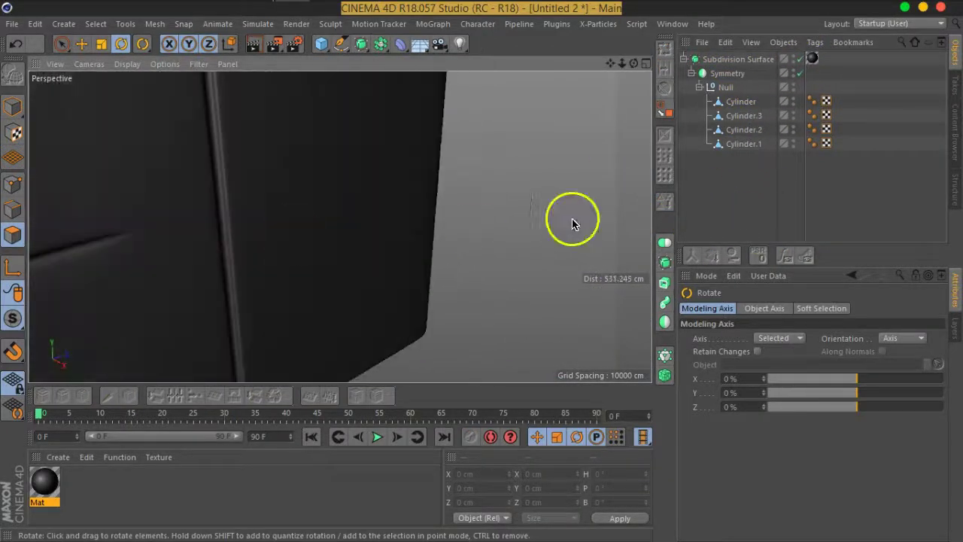
{"action": "left_click", "coordinate": [722, 94]}
{"action": "mouse_move", "coordinate": [116, 264]}
{"action": "left_mouse_down", "text": "alt"}
{"action": "mouse_move", "coordinate": [361, 266]}
{"action": "mouse_move", "coordinate": [176, 294]}
{"action": "mouse_move", "coordinate": [124, 263]}
{"action": "mouse_move", "coordinate": [189, 237]}
{"action": "mouse_move", "coordinate": [243, 312]}
{"action": "mouse_move", "coordinate": [288, 329]}
{"action": "mouse_move", "coordinate": [307, 249]}
{"action": "left_mouse_up", "text": "alt"}
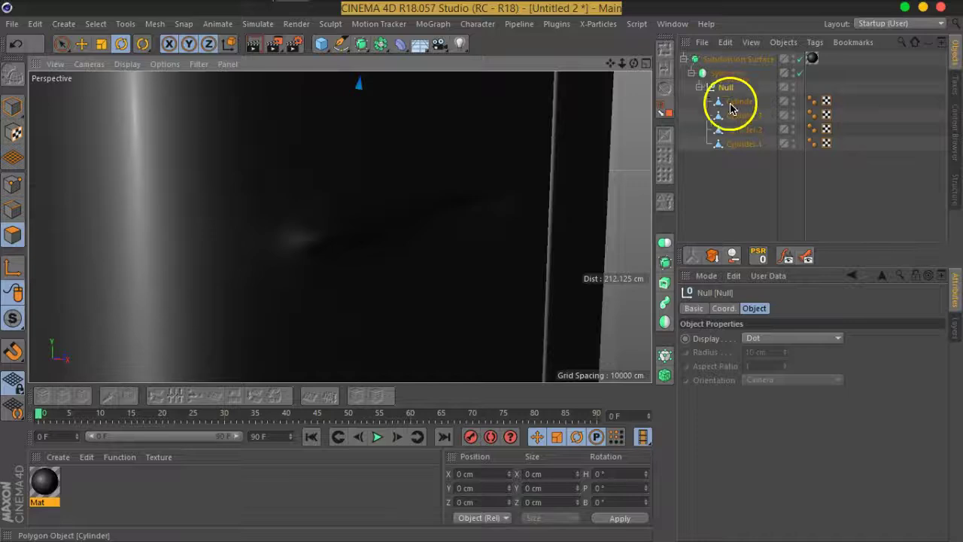
{"action": "left_click", "coordinate": [729, 104]}
- Add an edge loop with Loop/Path Cut close to the inset strip's end
{"action": "left_click", "coordinate": [318, 226], "text": "shift"}
{"action": "right_click", "coordinate": [320, 237]}
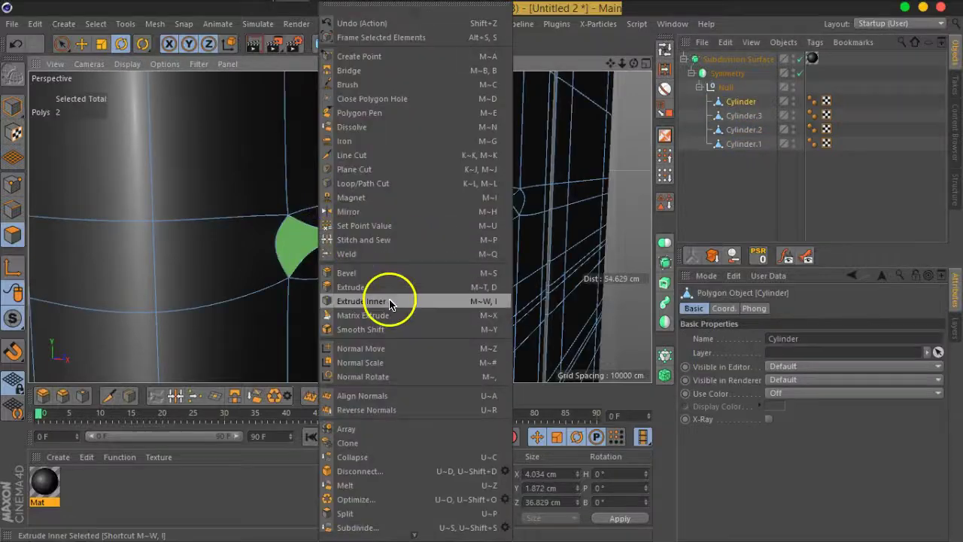
{"action": "left_click", "coordinate": [363, 183]}
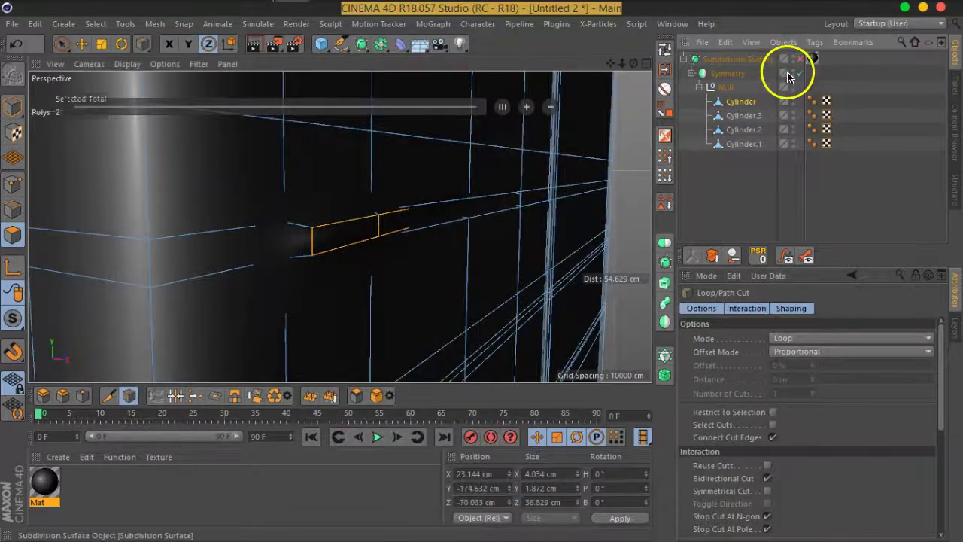
{"action": "scroll", "coordinate": [286, 187], "scroll_direction": "down", "scroll_amount": 5}
{"action": "mouse_move", "coordinate": [393, 183]}
{"action": "left_mouse_down", "text": "alt"}
{"action": "mouse_move", "coordinate": [354, 215]}
{"action": "mouse_move", "coordinate": [441, 269]}
{"action": "left_mouse_up", "text": "alt"}
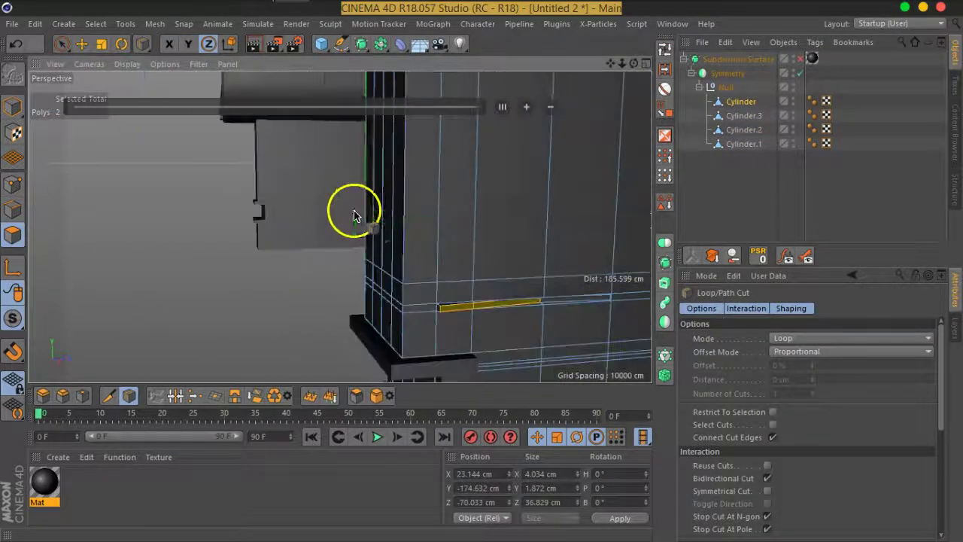
{"action": "scroll", "coordinate": [440, 269], "scroll_direction": "down", "scroll_amount": 3}
{"action": "scroll", "coordinate": [441, 269], "scroll_direction": "down", "scroll_amount": 3}
{"action": "left_click_drag", "start_coordinate": [464, 301], "coordinate": [414, 322], "text": "alt"}
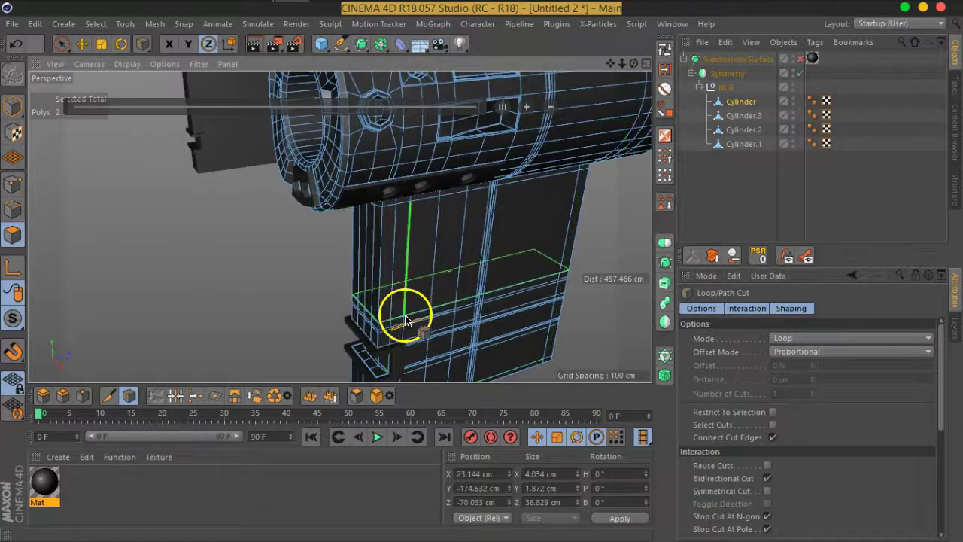
{"action": "scroll", "coordinate": [386, 241], "scroll_direction": "up", "scroll_amount": 2}
{"action": "scroll", "coordinate": [391, 241], "scroll_direction": "up", "scroll_amount": 2}
{"action": "scroll", "coordinate": [388, 241], "scroll_direction": "up", "scroll_amount": 2}
{"action": "mouse_move", "coordinate": [387, 240]}
{"action": "left_mouse_down", "text": "alt"}
{"action": "mouse_move", "coordinate": [365, 176]}
{"action": "mouse_move", "coordinate": [378, 193]}
{"action": "mouse_move", "coordinate": [342, 197]}
{"action": "mouse_move", "coordinate": [379, 217]}
{"action": "mouse_move", "coordinate": [386, 241]}
{"action": "mouse_move", "coordinate": [225, 279]}
{"action": "mouse_move", "coordinate": [190, 263]}
{"action": "left_mouse_up", "text": "alt"}
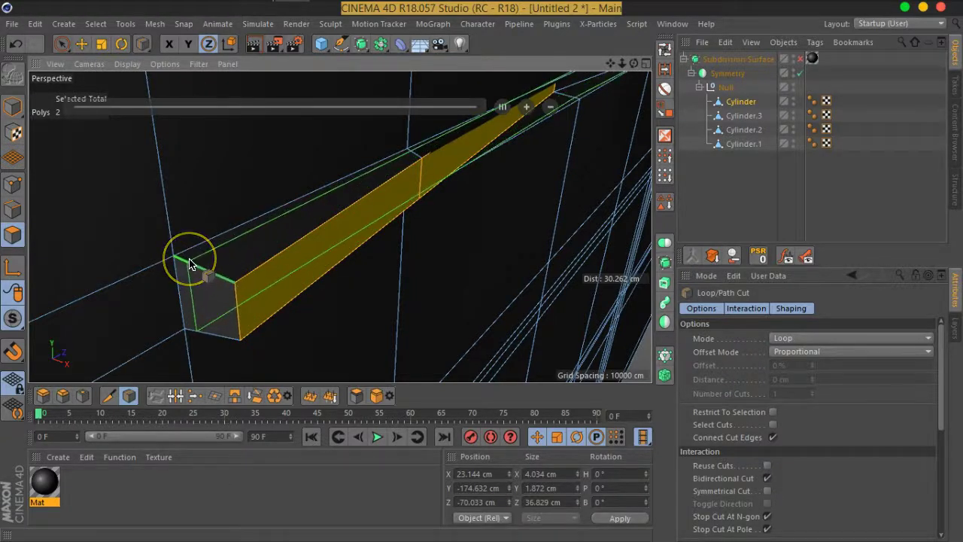
{"action": "left_click", "coordinate": [189, 263]}
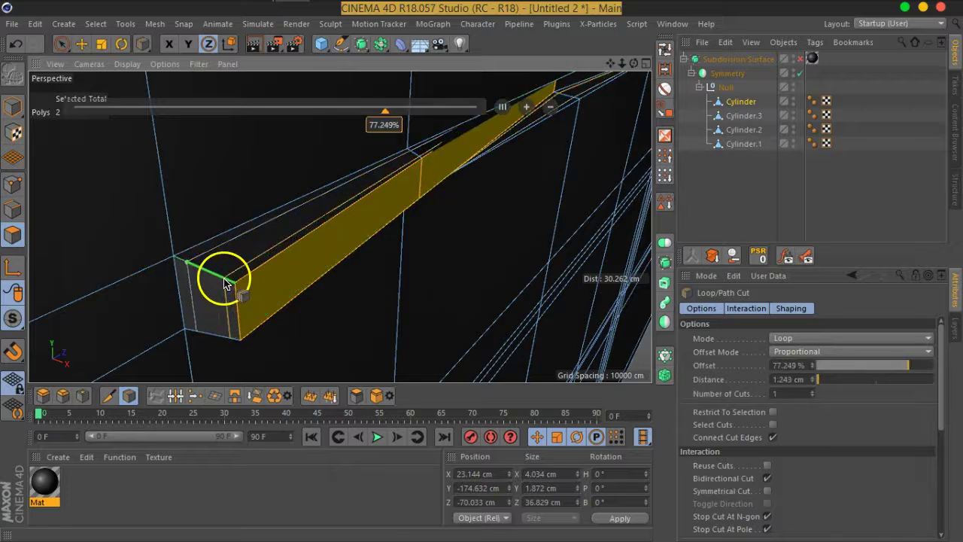
- Preview the smoothed result, then turn smoothing off and frame the strip up close
{"action": "left_click", "coordinate": [799, 62]}
{"action": "mouse_move", "coordinate": [382, 261]}
{"action": "left_mouse_down", "text": "alt"}
{"action": "mouse_move", "coordinate": [458, 223]}
{"action": "mouse_move", "coordinate": [168, 155]}
{"action": "mouse_move", "coordinate": [285, 180]}
{"action": "mouse_move", "coordinate": [269, 172]}
{"action": "mouse_move", "coordinate": [211, 178]}
{"action": "mouse_move", "coordinate": [264, 183]}
{"action": "mouse_move", "coordinate": [301, 203]}
{"action": "left_mouse_up", "text": "alt"}
{"action": "mouse_move", "coordinate": [334, 267]}
{"action": "left_mouse_down", "text": "alt"}
{"action": "mouse_move", "coordinate": [349, 278]}
{"action": "mouse_move", "coordinate": [345, 248]}
{"action": "left_mouse_up", "text": "alt"}
{"action": "key", "text": "q"}
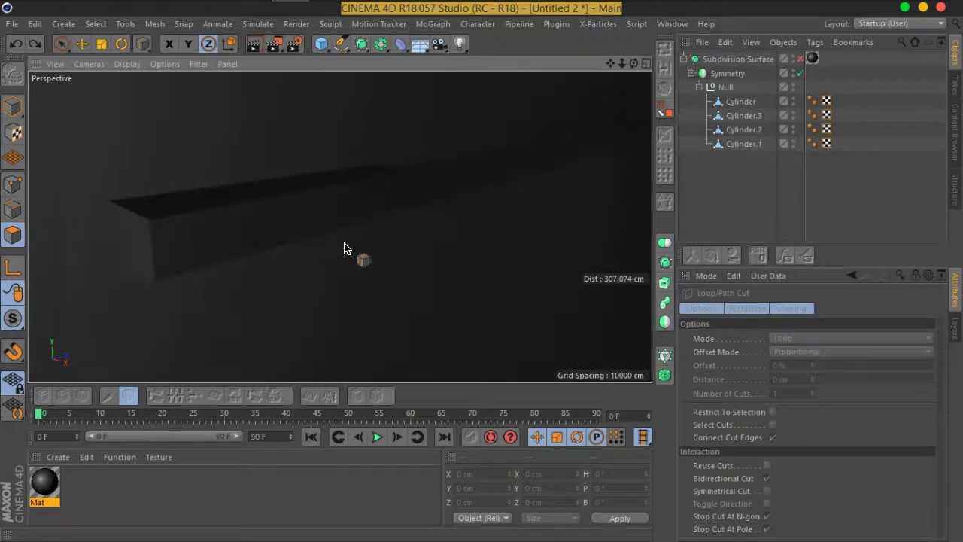
{"action": "key", "text": "s"}
{"action": "mouse_move", "coordinate": [344, 248]}
{"action": "left_mouse_down", "text": "alt"}
{"action": "mouse_move", "coordinate": [413, 188]}
{"action": "mouse_move", "coordinate": [294, 157]}
{"action": "mouse_move", "coordinate": [200, 157]}
{"action": "mouse_move", "coordinate": [222, 190]}
{"action": "mouse_move", "coordinate": [356, 197]}
{"action": "mouse_move", "coordinate": [258, 197]}
{"action": "mouse_move", "coordinate": [394, 202]}
{"action": "mouse_move", "coordinate": [327, 160]}
{"action": "mouse_move", "coordinate": [338, 157]}
{"action": "mouse_move", "coordinate": [477, 204]}
{"action": "mouse_move", "coordinate": [471, 138]}
{"action": "mouse_move", "coordinate": [492, 200]}
{"action": "mouse_move", "coordinate": [621, 260]}
{"action": "mouse_move", "coordinate": [479, 217]}
{"action": "mouse_move", "coordinate": [449, 219]}
{"action": "mouse_move", "coordinate": [565, 273]}
{"action": "mouse_move", "coordinate": [378, 228]}
{"action": "mouse_move", "coordinate": [461, 241]}
{"action": "left_mouse_up", "text": "alt"}
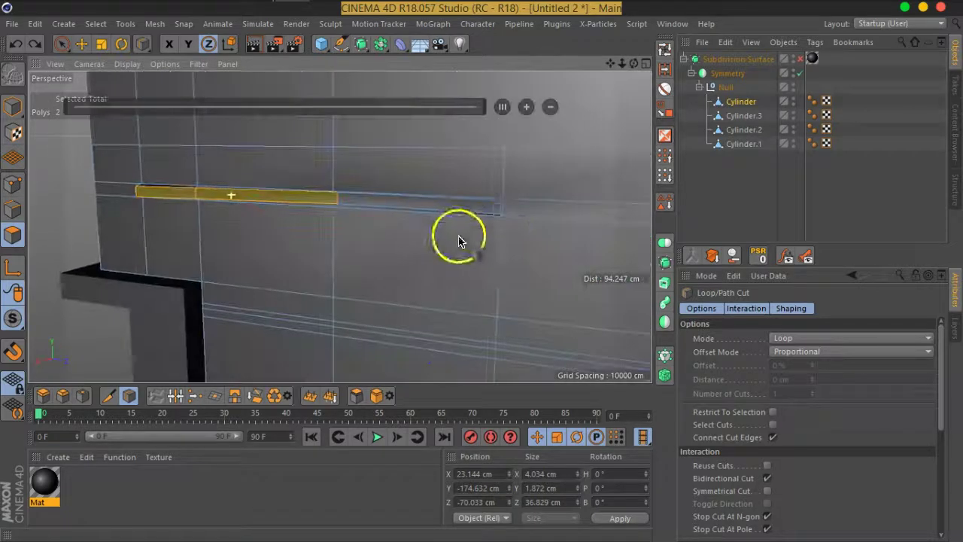
- Add an edge loop near one end of the groove and check it with smoothing on
{"action": "left_click", "coordinate": [495, 202]}
{"action": "scroll", "coordinate": [440, 251], "scroll_direction": "down", "scroll_amount": 5}
{"action": "scroll", "coordinate": [444, 253], "scroll_direction": "down", "scroll_amount": 5}
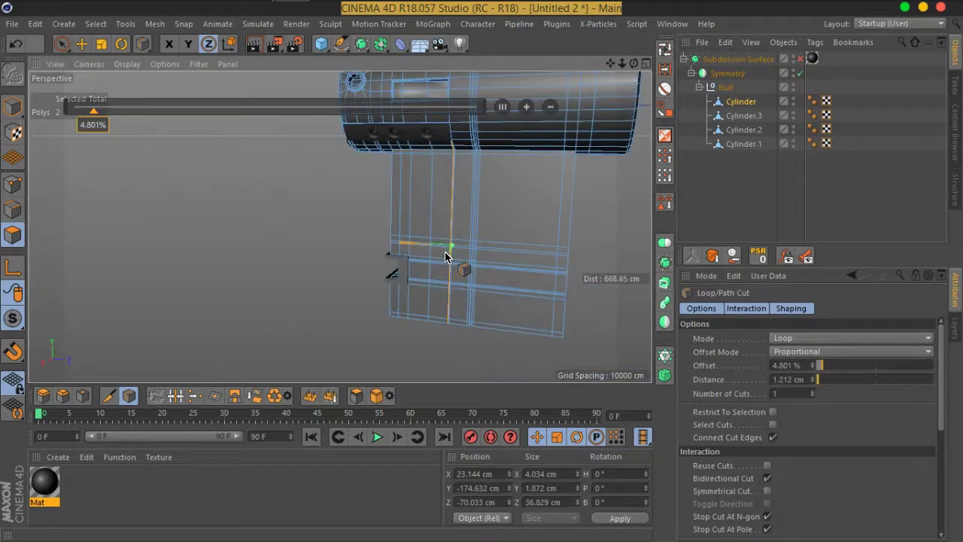
{"action": "scroll", "coordinate": [444, 257], "scroll_direction": "up", "scroll_amount": 3}
{"action": "scroll", "coordinate": [434, 271], "scroll_direction": "up", "scroll_amount": 2}
{"action": "scroll", "coordinate": [437, 263], "scroll_direction": "up", "scroll_amount": 2}
{"action": "mouse_move", "coordinate": [489, 289]}
{"action": "left_mouse_down", "text": "alt"}
{"action": "mouse_move", "coordinate": [469, 243]}
{"action": "mouse_move", "coordinate": [408, 221]}
{"action": "mouse_move", "coordinate": [485, 264]}
{"action": "mouse_move", "coordinate": [469, 204]}
{"action": "mouse_move", "coordinate": [496, 195]}
{"action": "left_mouse_up", "text": "alt"}
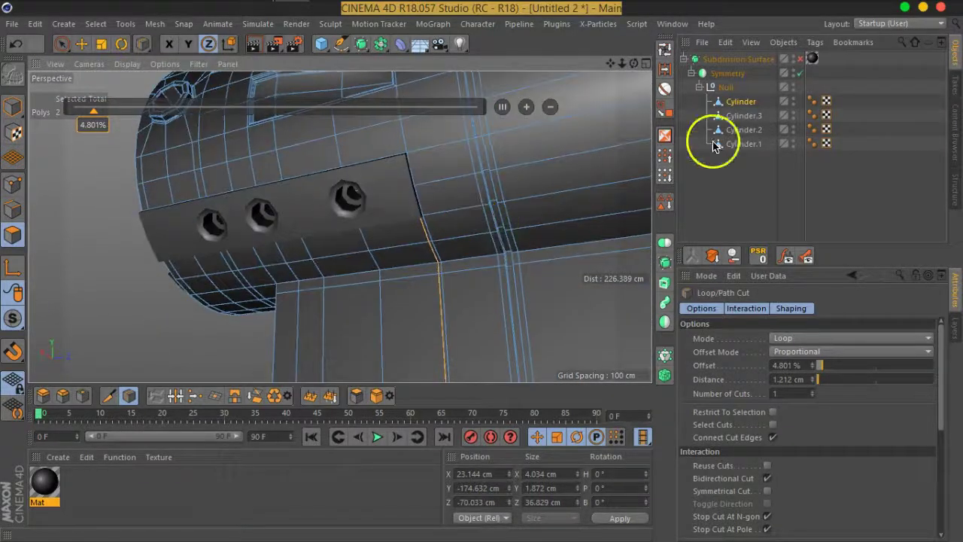
{"action": "left_click", "coordinate": [801, 60]}
{"action": "mouse_move", "coordinate": [377, 318]}
{"action": "left_mouse_down", "text": "alt"}
{"action": "mouse_move", "coordinate": [491, 198]}
{"action": "mouse_move", "coordinate": [464, 233]}
{"action": "mouse_move", "coordinate": [452, 279]}
{"action": "mouse_move", "coordinate": [505, 348]}
{"action": "left_mouse_up", "text": "alt"}
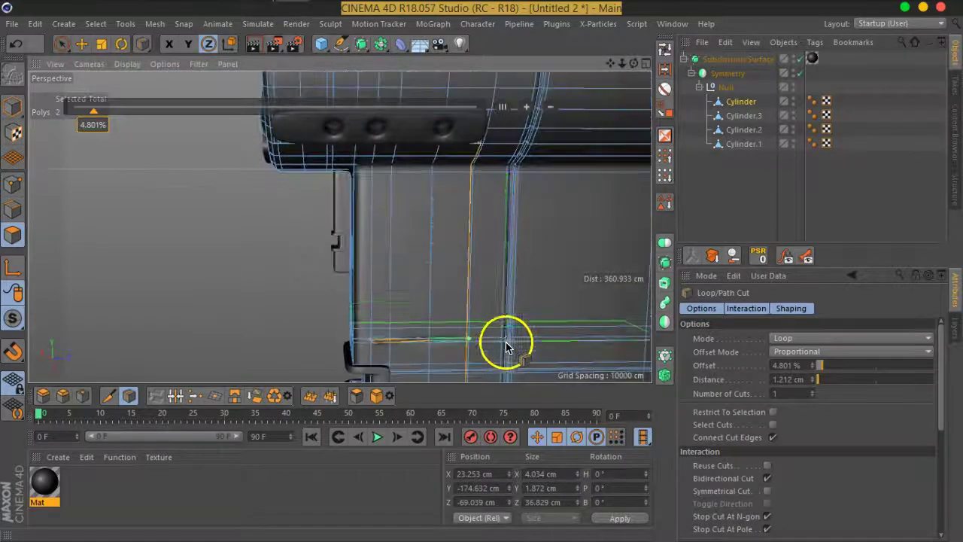
{"action": "scroll", "coordinate": [440, 306], "scroll_direction": "up", "scroll_amount": 3}
{"action": "scroll", "coordinate": [445, 222], "scroll_direction": "up", "scroll_amount": 3}
{"action": "scroll", "coordinate": [445, 221], "scroll_direction": "up", "scroll_amount": 3}
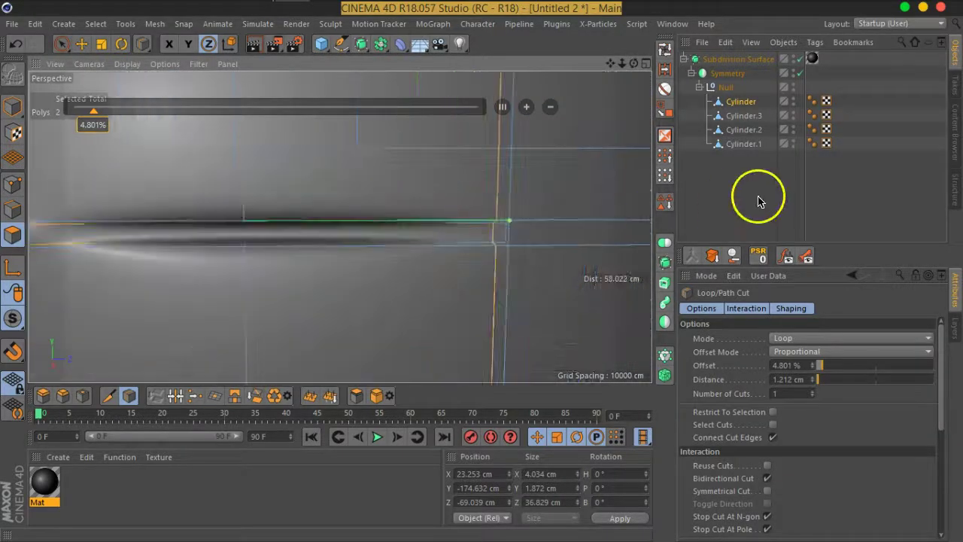
{"action": "scroll", "coordinate": [547, 221], "scroll_direction": "down", "scroll_amount": 2}
{"action": "scroll", "coordinate": [547, 221], "scroll_direction": "down", "scroll_amount": 2}
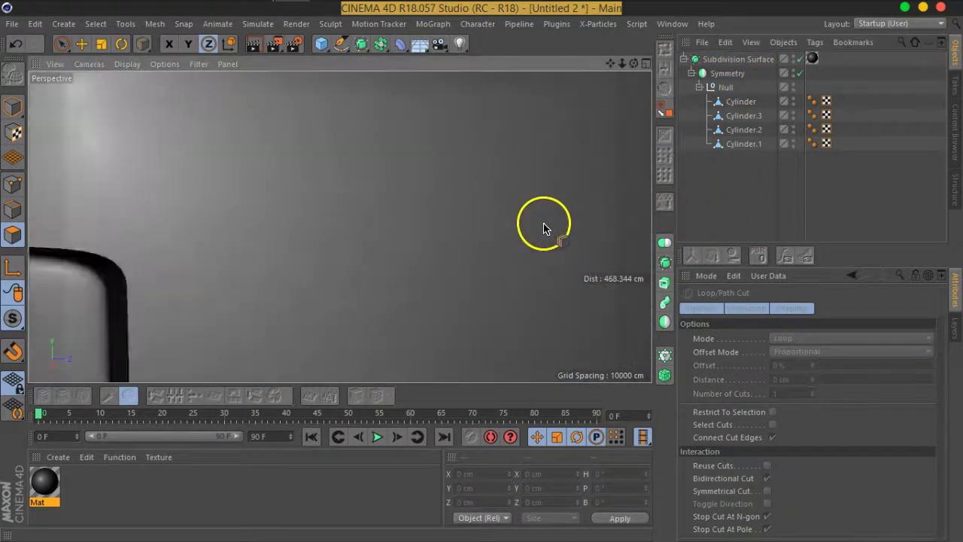
{"action": "scroll", "coordinate": [545, 221], "scroll_direction": "down", "scroll_amount": 2}
{"action": "scroll", "coordinate": [406, 305], "scroll_direction": "down", "scroll_amount": 1}
{"action": "scroll", "coordinate": [406, 305], "scroll_direction": "up", "scroll_amount": 1}
{"action": "scroll", "coordinate": [432, 237], "scroll_direction": "up", "scroll_amount": 1}
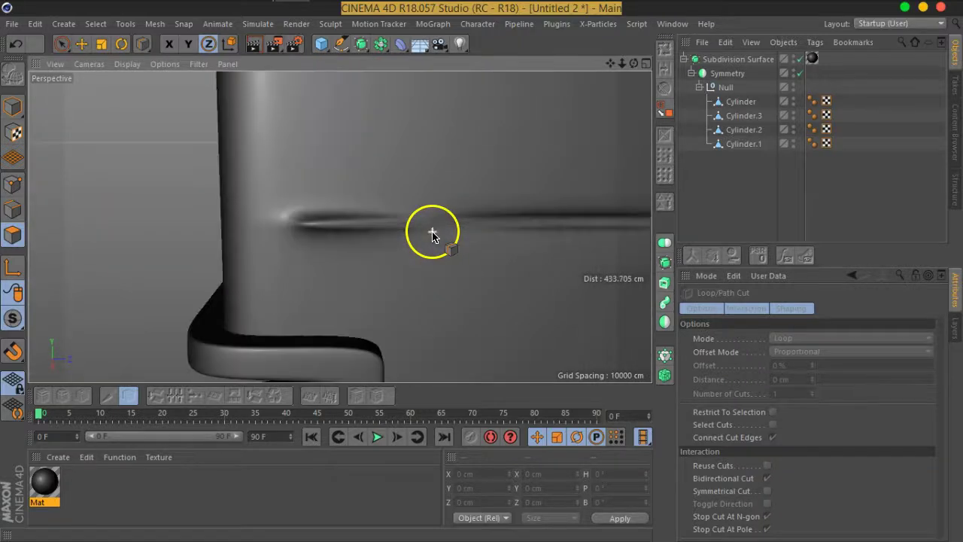
- Add tight edge loops around the other groove end on the Cylinder mesh
{"action": "left_click", "coordinate": [746, 105]}
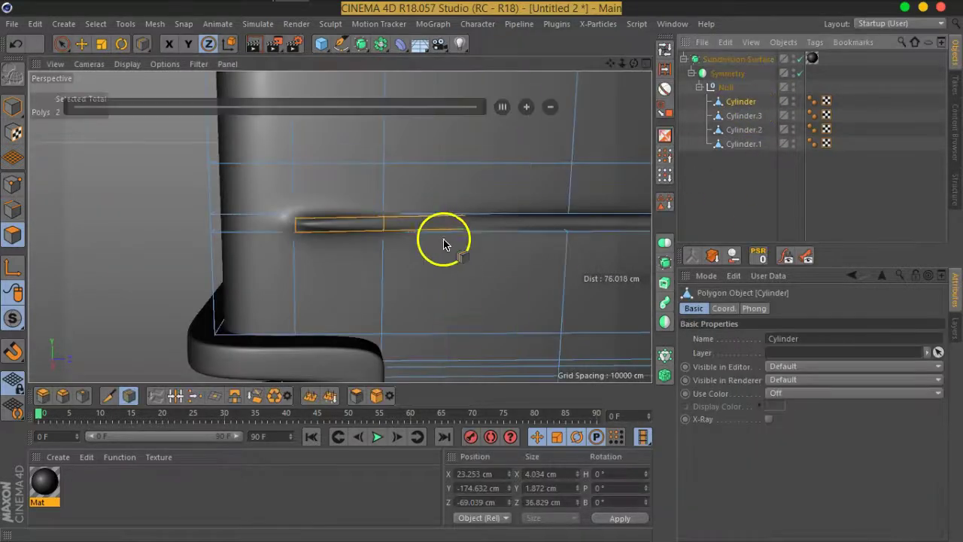
{"action": "mouse_move", "coordinate": [441, 233]}
{"action": "left_mouse_down", "text": "alt"}
{"action": "mouse_move", "coordinate": [477, 275]}
{"action": "mouse_move", "coordinate": [511, 279]}
{"action": "mouse_move", "coordinate": [418, 309]}
{"action": "mouse_move", "coordinate": [331, 275]}
{"action": "mouse_move", "coordinate": [336, 284]}
{"action": "left_mouse_up", "text": "alt"}
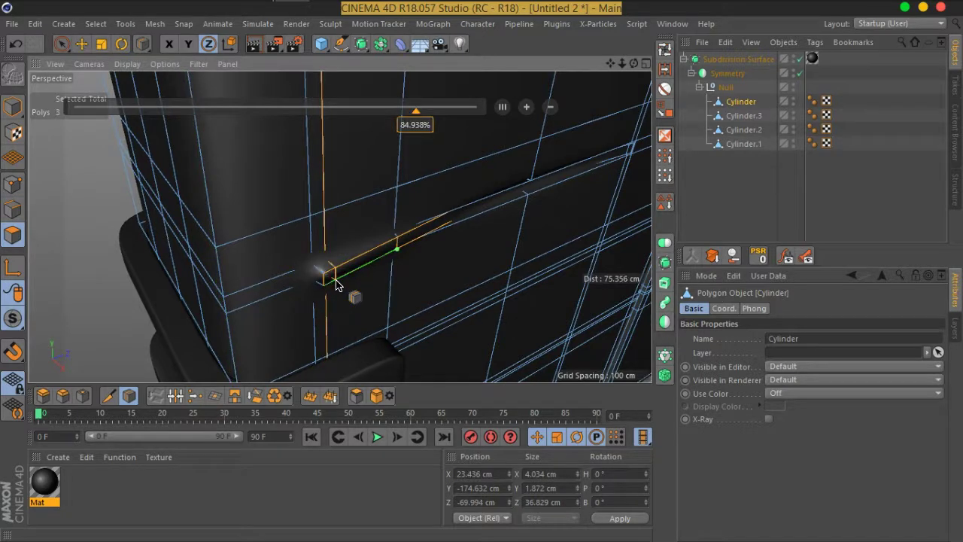
{"action": "left_click", "coordinate": [680, 220]}
{"action": "mouse_move", "coordinate": [346, 271]}
{"action": "left_mouse_down", "text": "alt"}
{"action": "mouse_move", "coordinate": [311, 258]}
{"action": "mouse_move", "coordinate": [333, 254]}
{"action": "mouse_move", "coordinate": [387, 204]}
{"action": "mouse_move", "coordinate": [425, 194]}
{"action": "left_mouse_up", "text": "alt"}
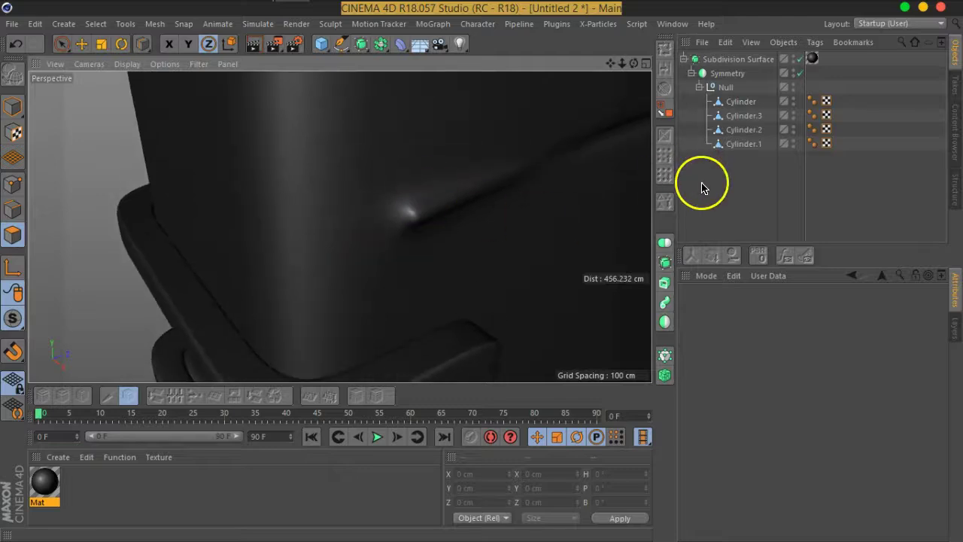
{"action": "left_click", "coordinate": [741, 101]}
{"action": "key", "text": "o"}
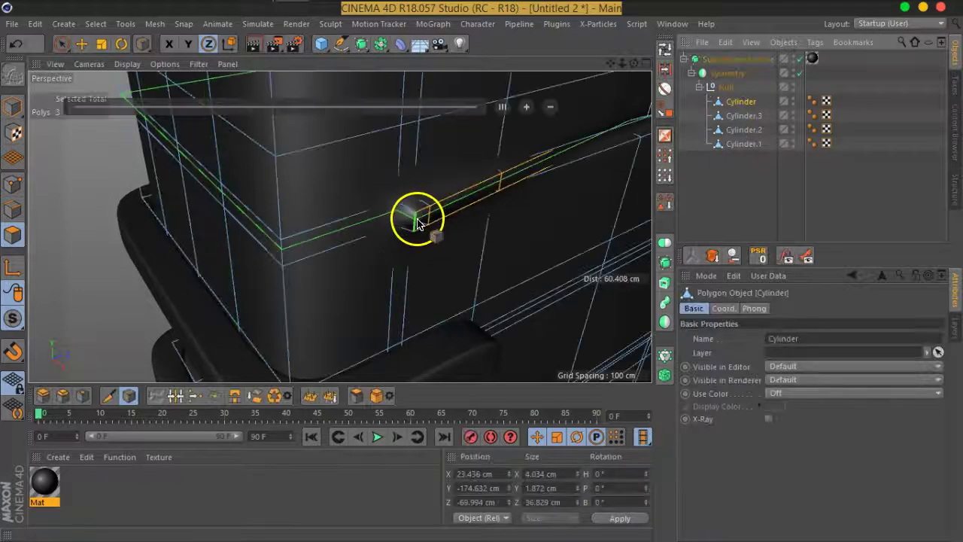
{"action": "left_click_drag", "start_coordinate": [417, 224], "coordinate": [418, 231]}
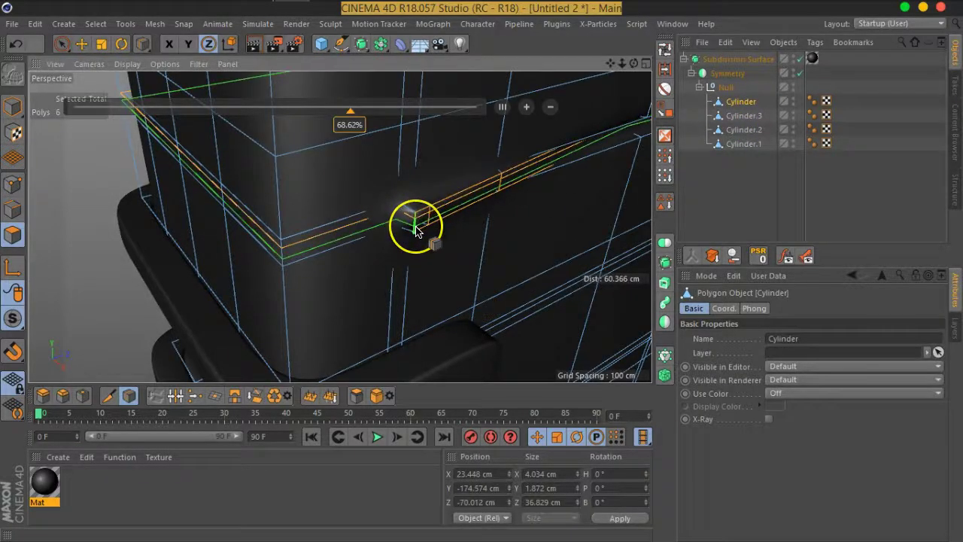
{"action": "left_click", "coordinate": [713, 198]}
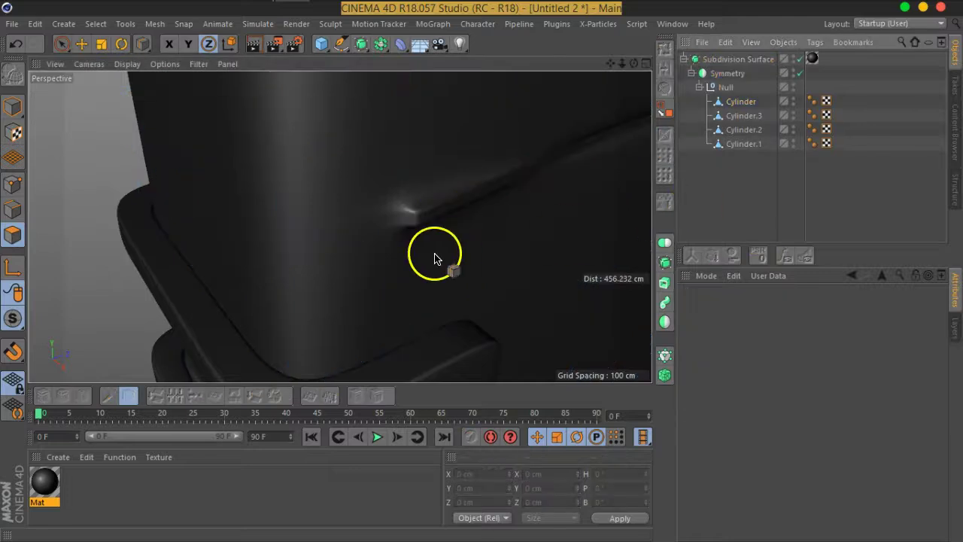
- Inspect the groove from below, then turn smoothing off and frame the Cylinder's raw cage
{"action": "mouse_move", "coordinate": [434, 258]}
{"action": "left_mouse_down", "text": "alt"}
{"action": "mouse_move", "coordinate": [533, 215]}
{"action": "mouse_move", "coordinate": [351, 279]}
{"action": "mouse_move", "coordinate": [381, 242]}
{"action": "mouse_move", "coordinate": [464, 208]}
{"action": "mouse_move", "coordinate": [419, 131]}
{"action": "mouse_move", "coordinate": [373, 189]}
{"action": "mouse_move", "coordinate": [210, 195]}
{"action": "mouse_move", "coordinate": [233, 251]}
{"action": "mouse_move", "coordinate": [645, 198]}
{"action": "left_mouse_up", "text": "alt"}
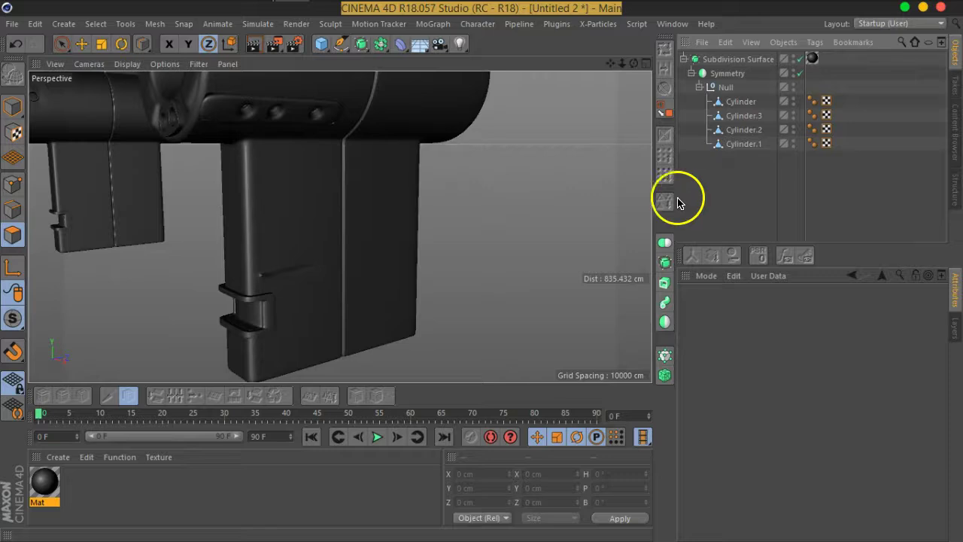
{"action": "scroll", "coordinate": [226, 262], "scroll_direction": "up", "scroll_amount": 3}
{"action": "scroll", "coordinate": [226, 262], "scroll_direction": "up", "scroll_amount": 2}
{"action": "scroll", "coordinate": [244, 264], "scroll_direction": "up", "scroll_amount": 2}
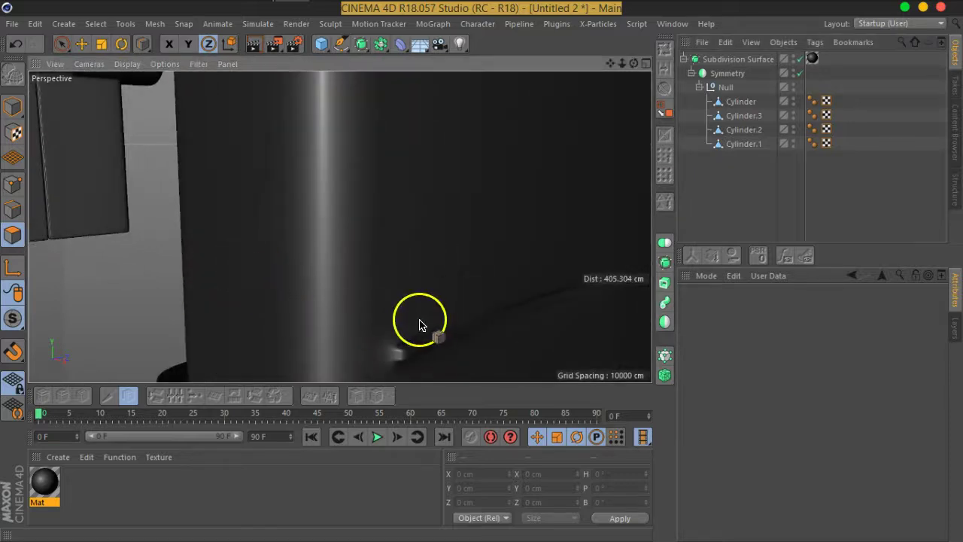
{"action": "left_click_drag", "start_coordinate": [419, 325], "coordinate": [388, 302], "text": "alt"}
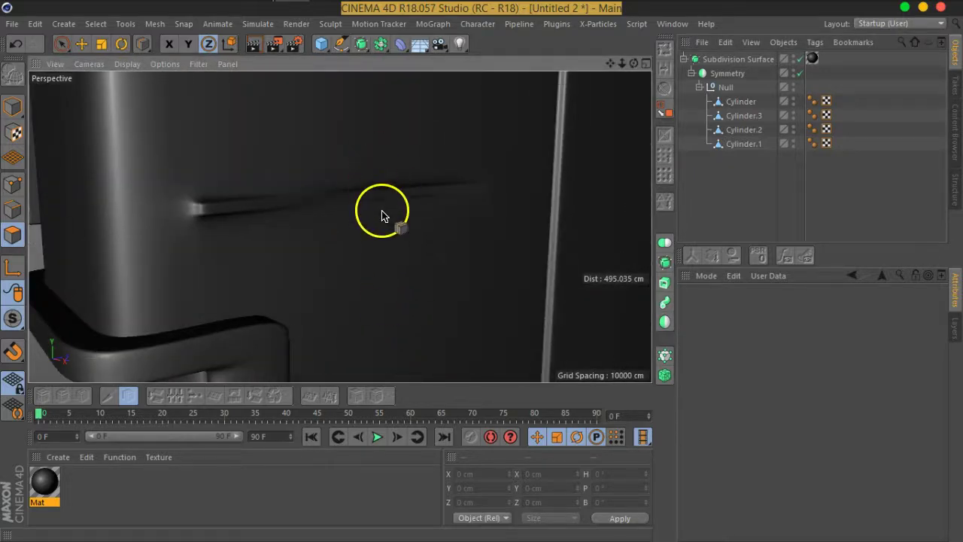
{"action": "left_click", "coordinate": [741, 101]}
{"action": "key", "text": "o"}
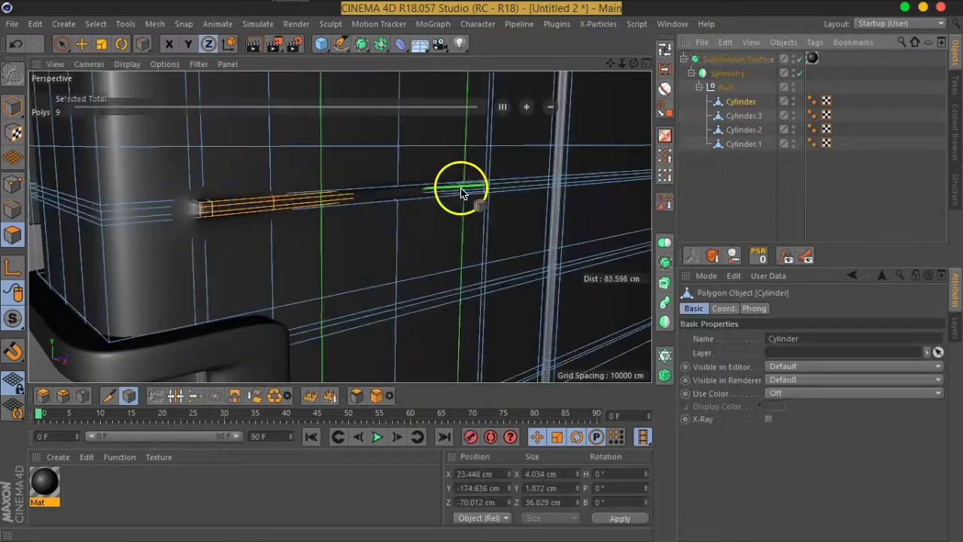
{"action": "key", "text": "ctrl+z"}
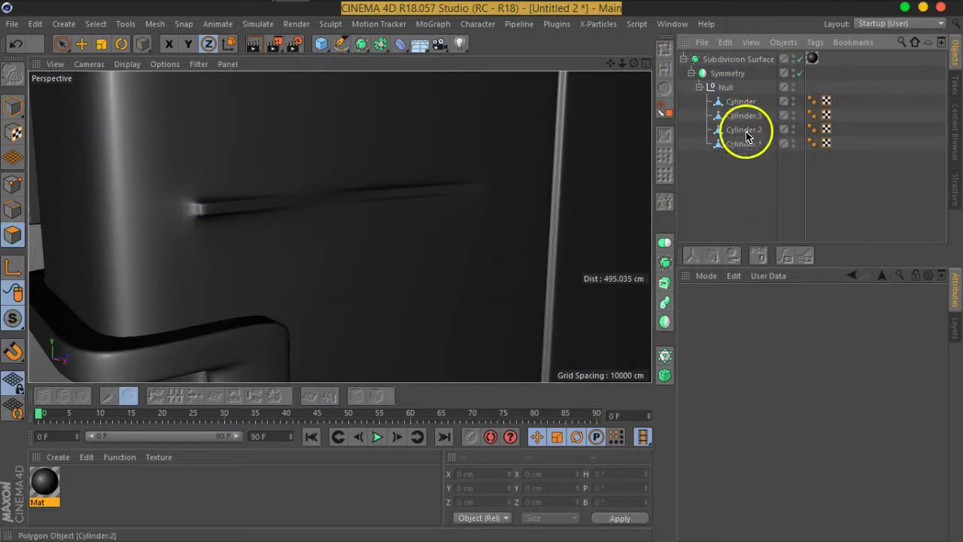
{"action": "left_click", "coordinate": [798, 60]}
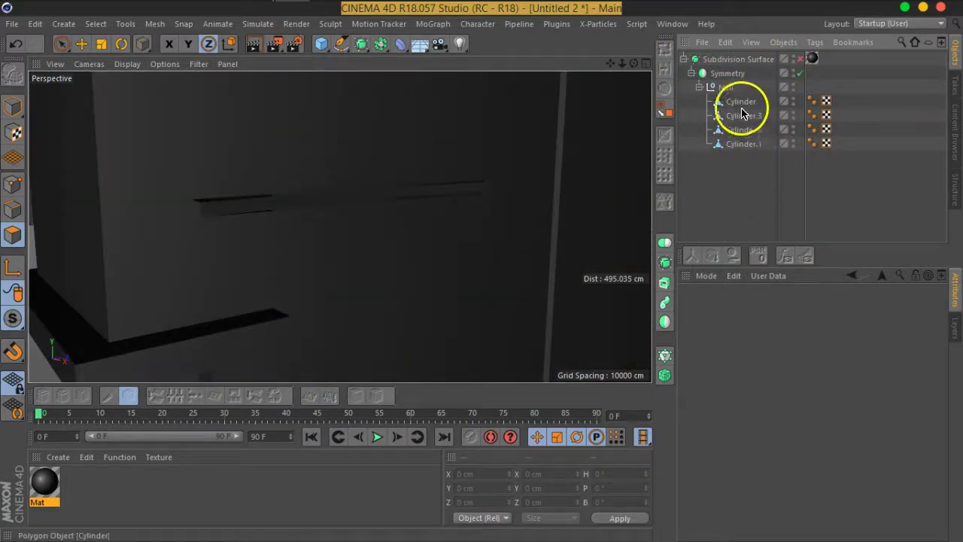
{"action": "left_click", "coordinate": [741, 103]}
{"action": "key", "text": "o"}
{"action": "mouse_move", "coordinate": [489, 189]}
{"action": "left_mouse_down", "text": "alt"}
{"action": "mouse_move", "coordinate": [381, 191]}
{"action": "mouse_move", "coordinate": [430, 180]}
{"action": "mouse_move", "coordinate": [436, 239]}
{"action": "mouse_move", "coordinate": [481, 198]}
{"action": "mouse_move", "coordinate": [531, 318]}
{"action": "mouse_move", "coordinate": [482, 267]}
{"action": "mouse_move", "coordinate": [365, 249]}
{"action": "mouse_move", "coordinate": [455, 275]}
{"action": "mouse_move", "coordinate": [558, 273]}
{"action": "mouse_move", "coordinate": [440, 255]}
{"action": "left_mouse_up", "text": "alt"}
{"action": "scroll", "coordinate": [436, 239], "scroll_direction": "down", "scroll_amount": 5}
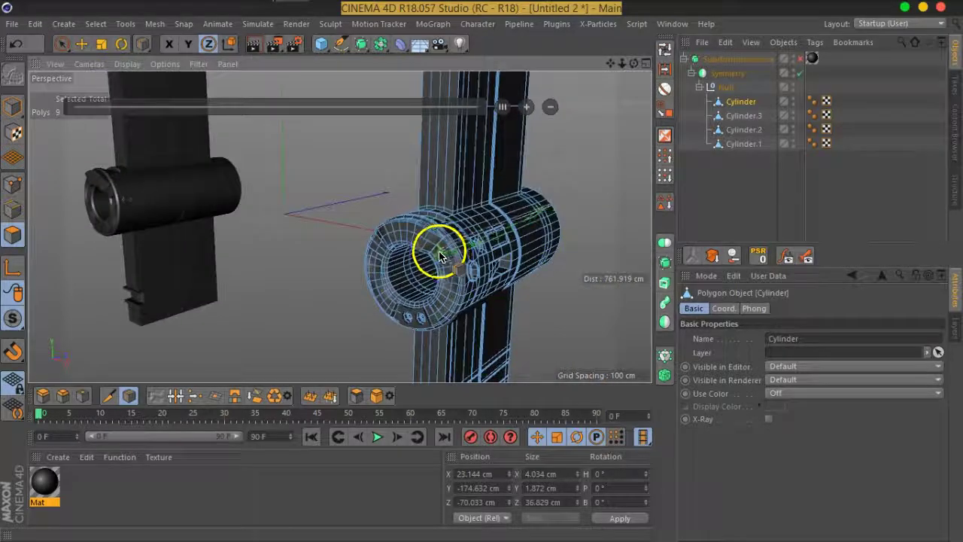
- Re-enable subdivision smoothing and view the barrel ring from the side
{"action": "scroll", "coordinate": [440, 254], "scroll_direction": "up", "scroll_amount": 5}
{"action": "left_click", "coordinate": [718, 188]}
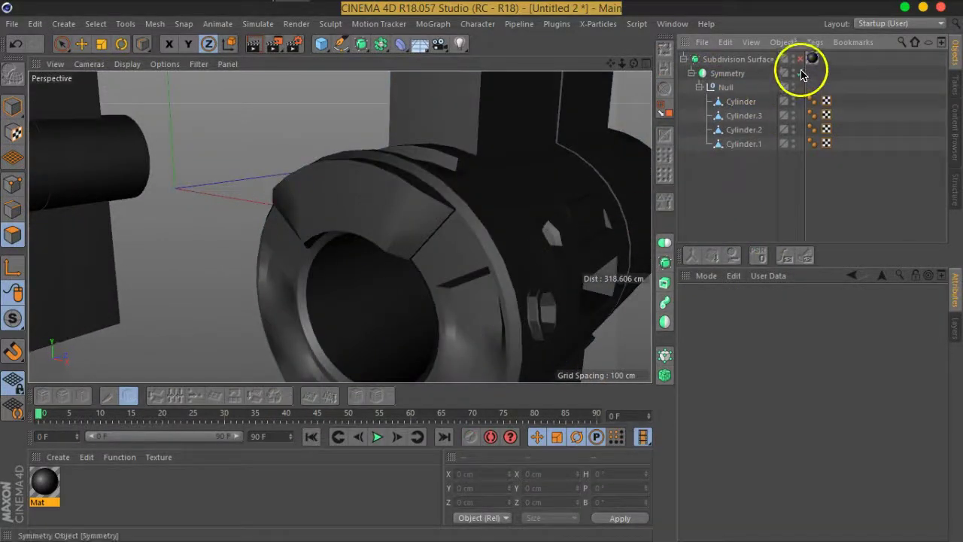
{"action": "mouse_move", "coordinate": [492, 279]}
{"action": "left_mouse_down", "text": "alt"}
{"action": "mouse_move", "coordinate": [507, 260]}
{"action": "mouse_move", "coordinate": [559, 258]}
{"action": "mouse_move", "coordinate": [553, 268]}
{"action": "mouse_move", "coordinate": [522, 254]}
{"action": "left_mouse_up", "text": "alt"}
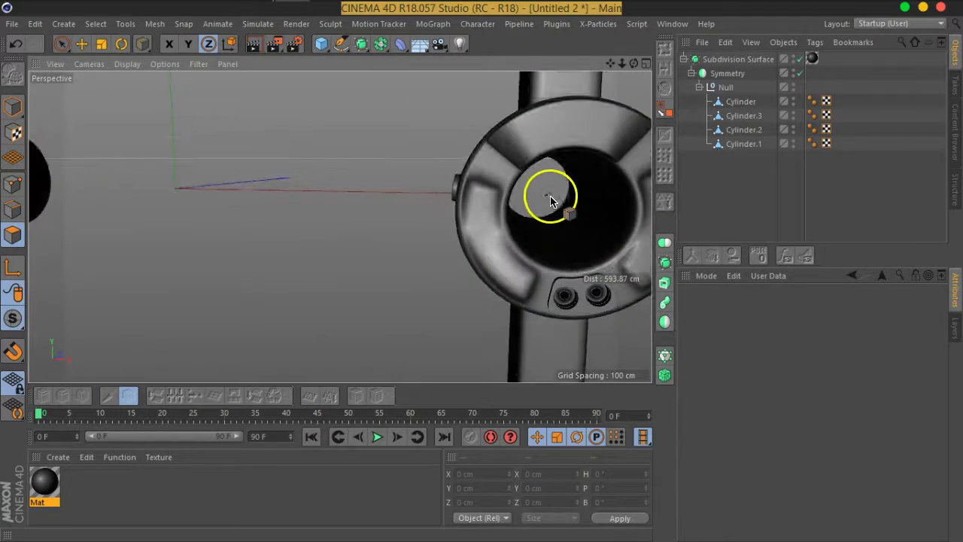
- Select Cylinder, Cylinder.1, Cylinder.2 and Cylinder.3 together
{"action": "left_click", "coordinate": [62, 43]}
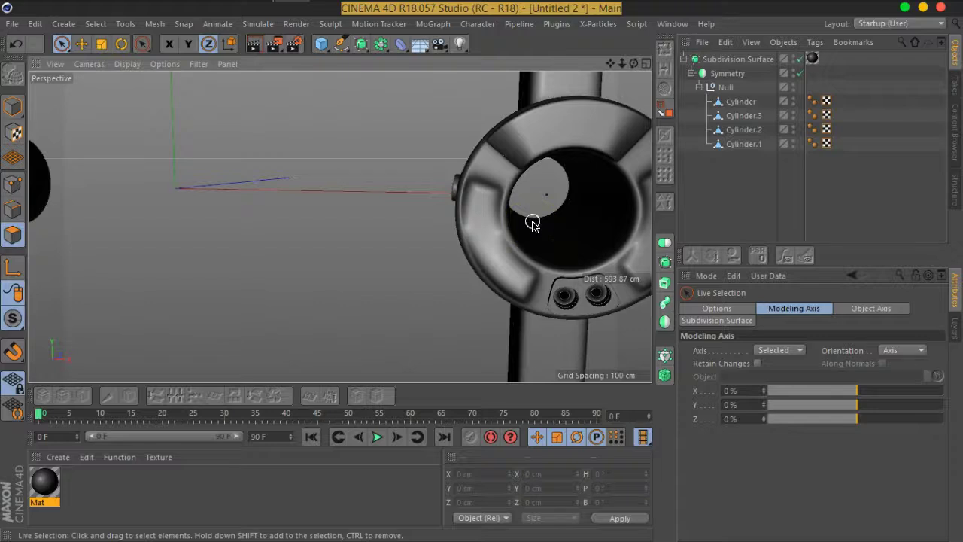
{"action": "left_click", "coordinate": [739, 100]}
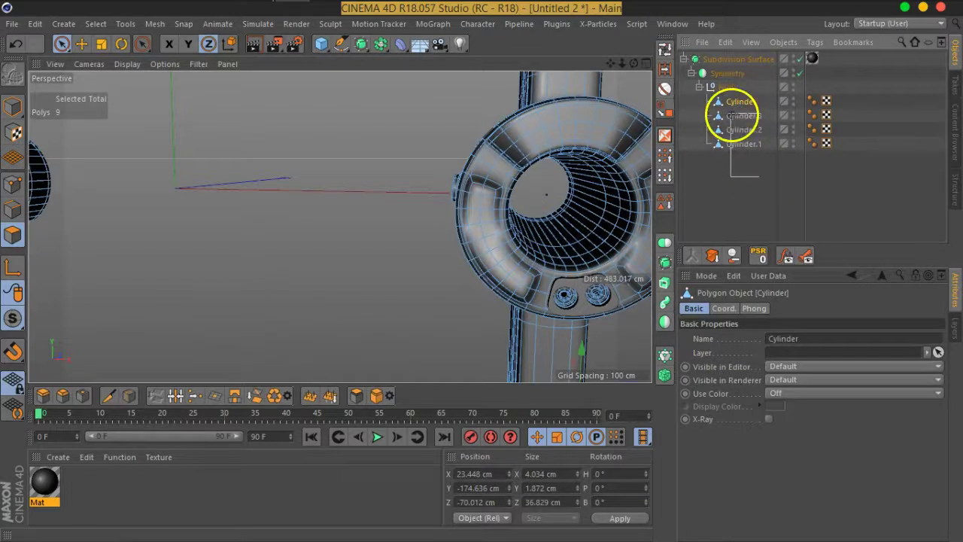
{"action": "left_click_drag", "start_coordinate": [757, 174], "coordinate": [739, 101]}
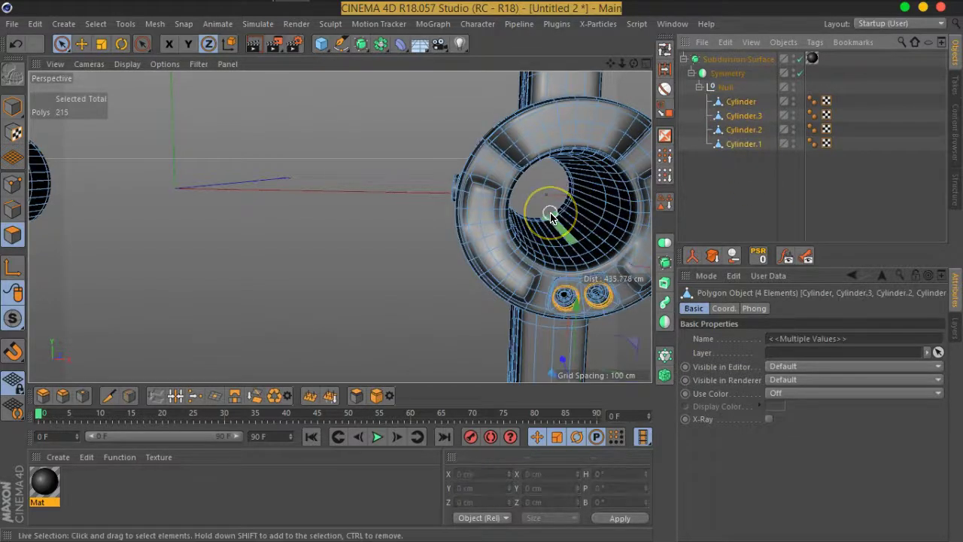
- Optimize all the cylinders' points to merge duplicates, then select the Null group
{"action": "left_click", "coordinate": [13, 183]}
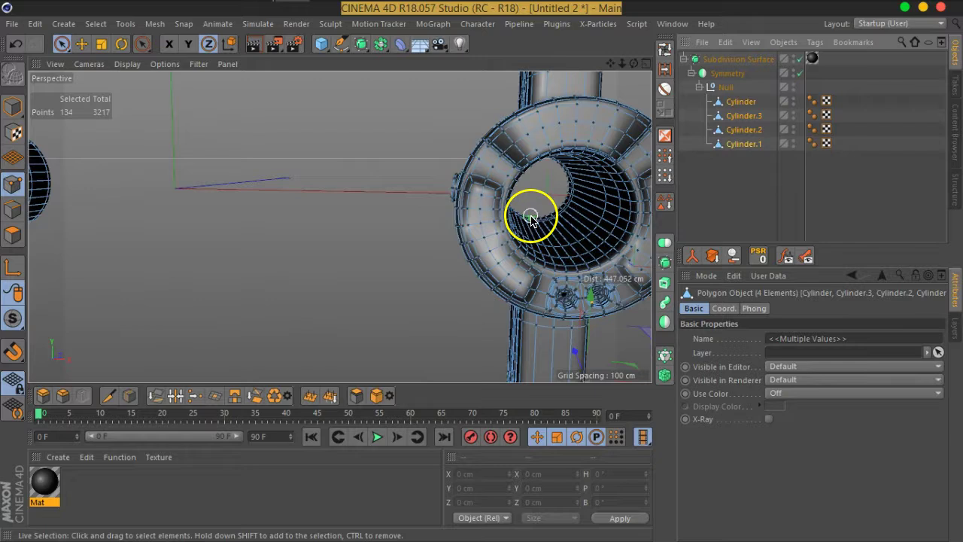
{"action": "key", "text": "ctrl+a"}
{"action": "right_click", "coordinate": [344, 199]}
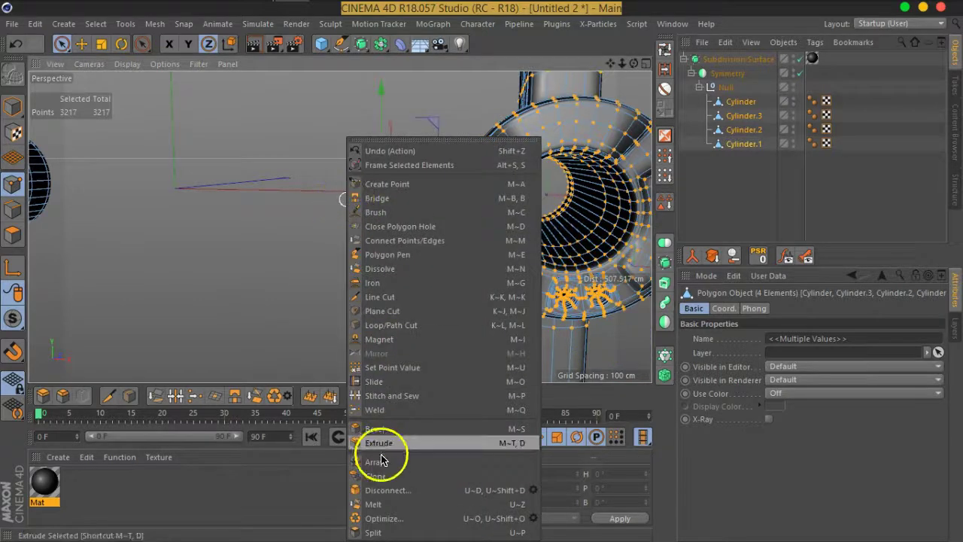
{"action": "left_click", "coordinate": [385, 517]}
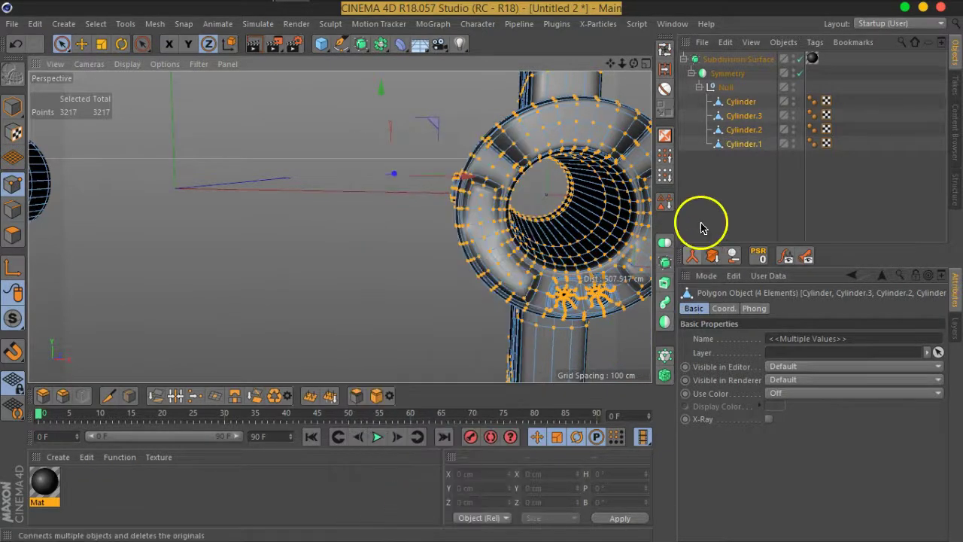
{"action": "left_click", "coordinate": [717, 186]}
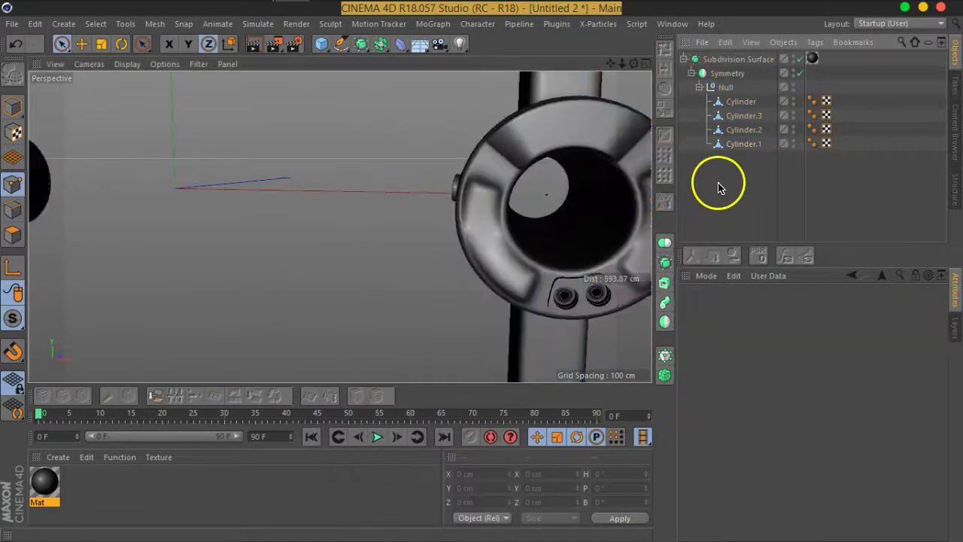
{"action": "left_click", "coordinate": [725, 89]}
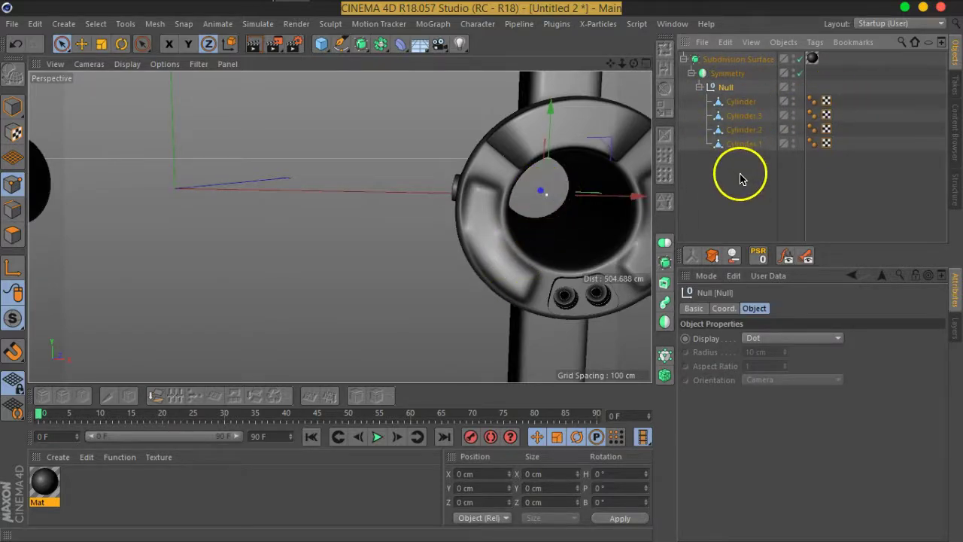
- Display the Null as an XZ-oriented Sphere of about 47 cm radius
{"action": "left_click_drag", "start_coordinate": [739, 178], "coordinate": [728, 113]}
{"action": "left_click", "coordinate": [726, 88]}
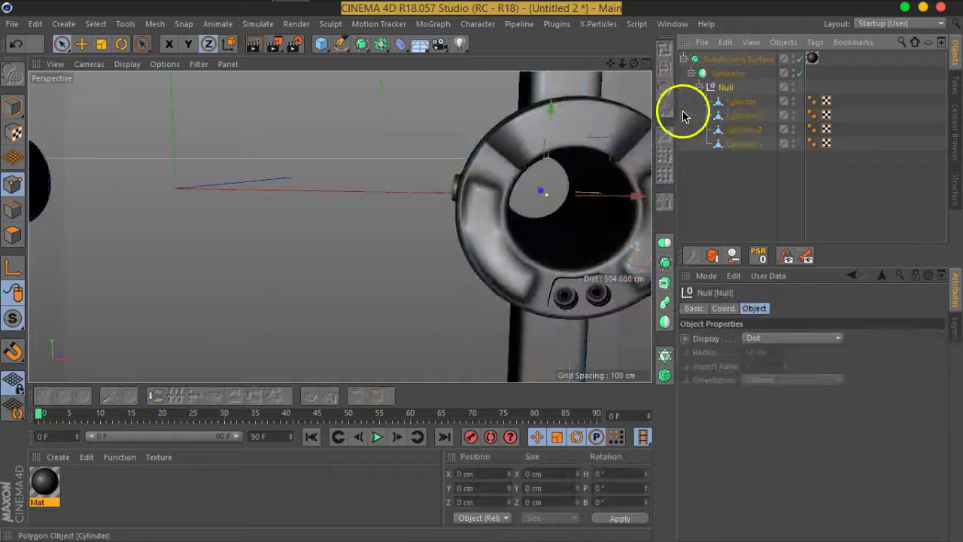
{"action": "left_click", "coordinate": [752, 310]}
{"action": "left_click", "coordinate": [763, 339]}
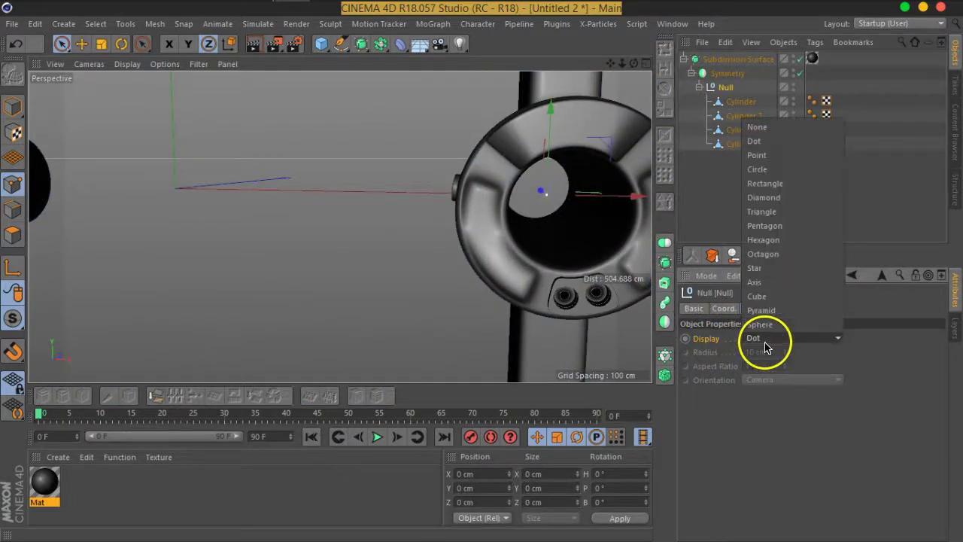
{"action": "left_click", "coordinate": [766, 324]}
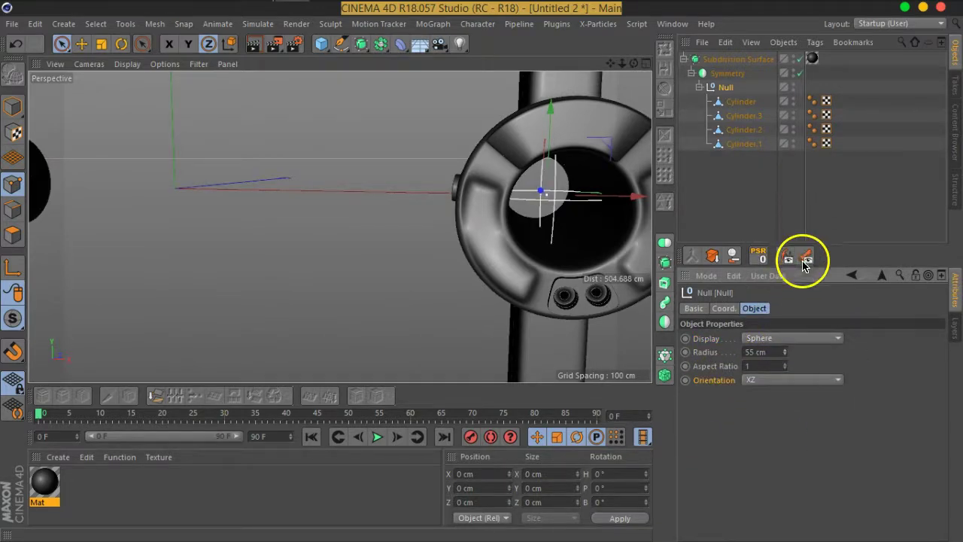
{"action": "mouse_move", "coordinate": [636, 254]}
{"action": "left_mouse_down", "text": "alt"}
{"action": "mouse_move", "coordinate": [531, 236]}
{"action": "mouse_move", "coordinate": [613, 253]}
{"action": "mouse_move", "coordinate": [544, 268]}
{"action": "mouse_move", "coordinate": [415, 239]}
{"action": "mouse_move", "coordinate": [276, 241]}
{"action": "mouse_move", "coordinate": [481, 253]}
{"action": "mouse_move", "coordinate": [406, 286]}
{"action": "mouse_move", "coordinate": [391, 264]}
{"action": "mouse_move", "coordinate": [382, 268]}
{"action": "mouse_move", "coordinate": [374, 170]}
{"action": "left_mouse_up", "text": "alt"}
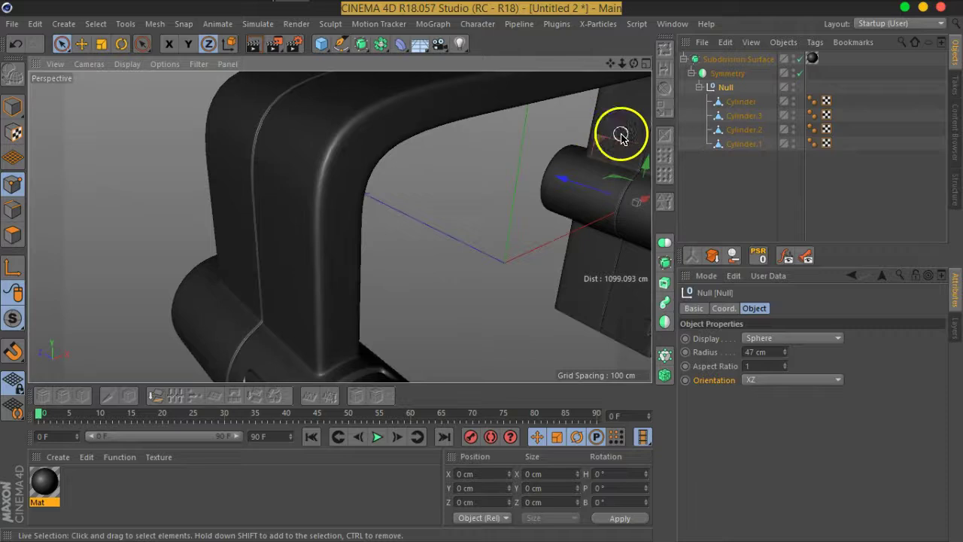
- Select the Cylinder mesh and switch subdivision smoothing off
{"action": "left_click", "coordinate": [740, 113]}
{"action": "left_click", "coordinate": [743, 117]}
{"action": "left_click", "coordinate": [741, 102]}
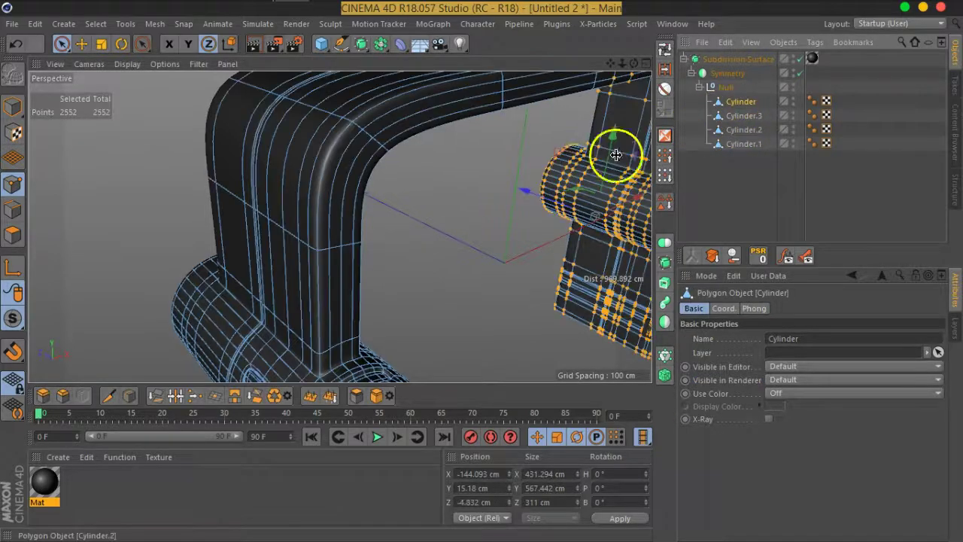
{"action": "left_click_drag", "start_coordinate": [615, 154], "coordinate": [501, 125], "text": "alt"}
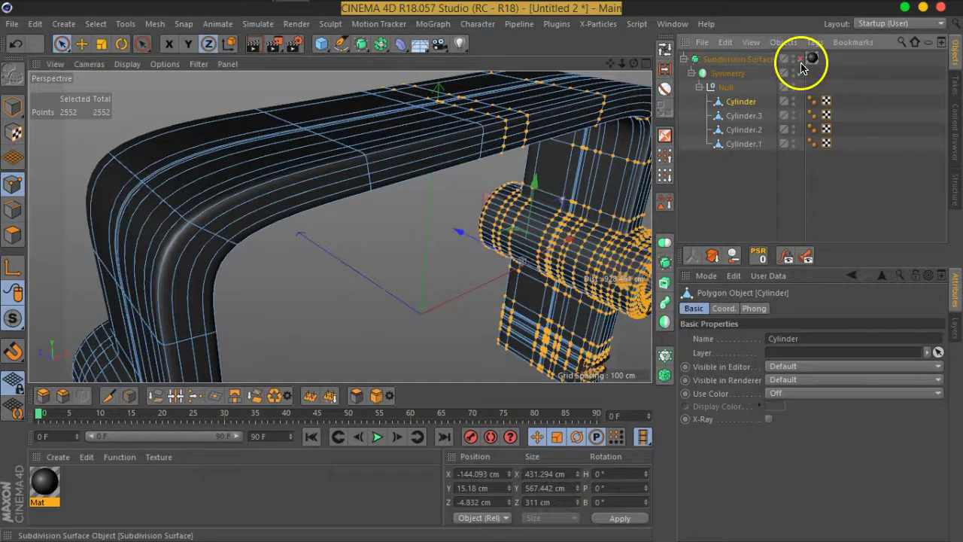
{"action": "left_click", "coordinate": [800, 59]}
{"action": "mouse_move", "coordinate": [473, 182]}
{"action": "left_mouse_down", "text": "alt"}
{"action": "mouse_move", "coordinate": [408, 187]}
{"action": "mouse_move", "coordinate": [483, 211]}
{"action": "mouse_move", "coordinate": [416, 163]}
{"action": "mouse_move", "coordinate": [444, 181]}
{"action": "left_mouse_up", "text": "alt"}
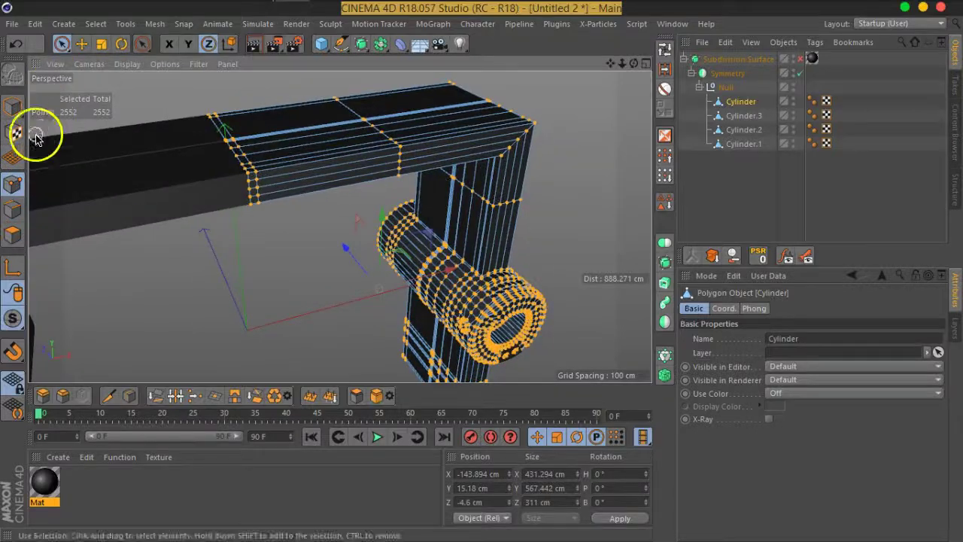
- Select the polygon strip along the leg edge plus the inner beam face
{"action": "left_click", "coordinate": [13, 235]}
{"action": "left_click", "coordinate": [61, 43]}
{"action": "left_click_drag", "start_coordinate": [193, 142], "coordinate": [526, 167], "text": "alt"}
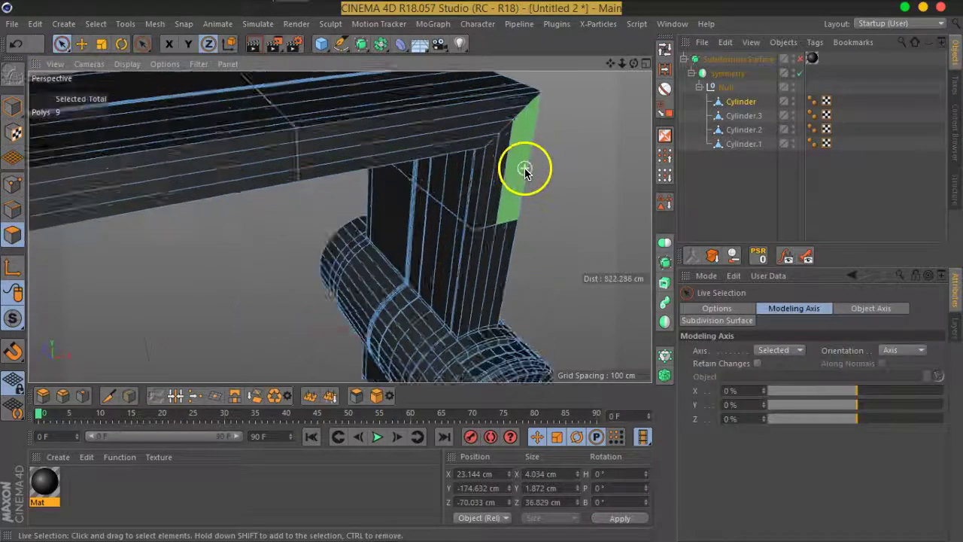
{"action": "scroll", "coordinate": [499, 232], "scroll_direction": "up", "scroll_amount": 3}
{"action": "left_click_drag", "start_coordinate": [487, 228], "coordinate": [497, 100]}
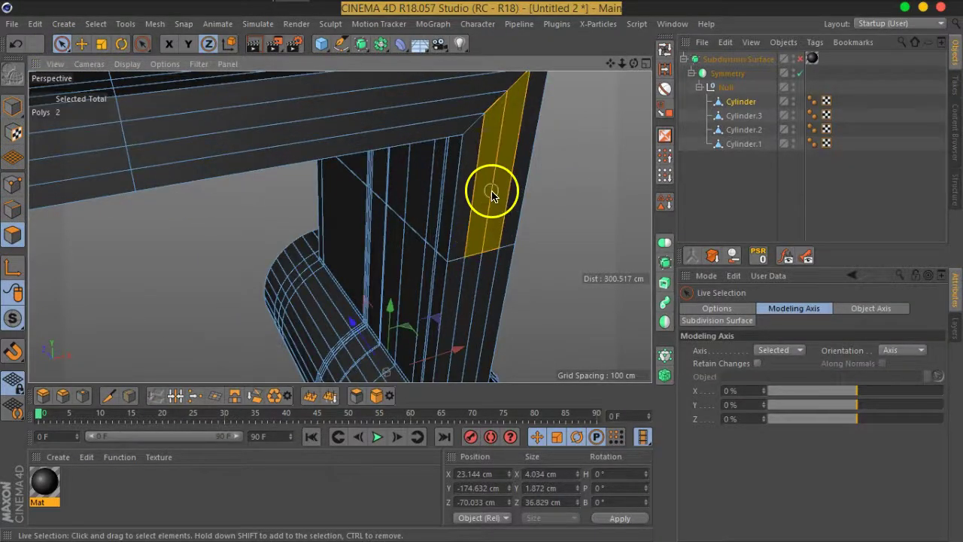
{"action": "mouse_move", "coordinate": [403, 100]}
{"action": "left_mouse_down", "text": "alt"}
{"action": "mouse_move", "coordinate": [218, 180]}
{"action": "mouse_move", "coordinate": [206, 234]}
{"action": "left_mouse_up", "text": "alt"}
{"action": "left_click", "coordinate": [218, 181], "text": "shift"}
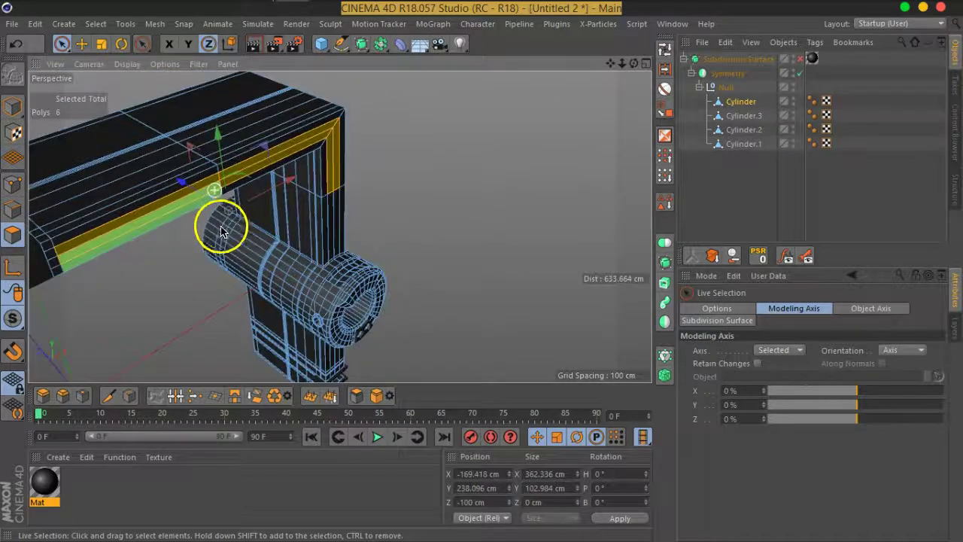
{"action": "right_click_drag", "start_coordinate": [205, 234], "coordinate": [128, 239], "text": "alt"}
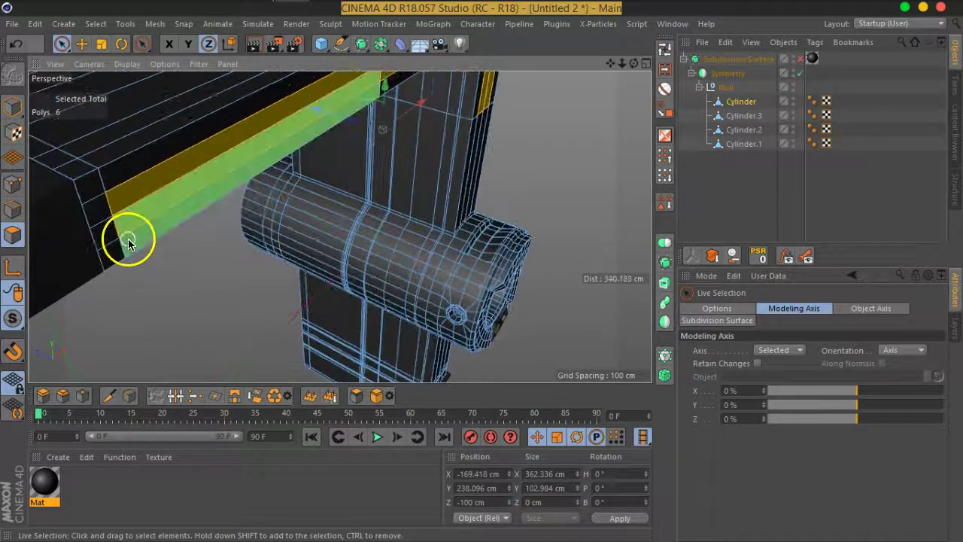
{"action": "mouse_move", "coordinate": [436, 188]}
{"action": "left_mouse_down", "text": "alt"}
{"action": "mouse_move", "coordinate": [258, 228]}
{"action": "mouse_move", "coordinate": [236, 182]}
{"action": "mouse_move", "coordinate": [311, 172]}
{"action": "mouse_move", "coordinate": [359, 210]}
{"action": "mouse_move", "coordinate": [288, 223]}
{"action": "left_mouse_up", "text": "alt"}
- Move the selected faces about 15 cm along Z, preview smoothed, then turn smoothing off
{"action": "left_click_drag", "start_coordinate": [233, 189], "coordinate": [252, 201]}
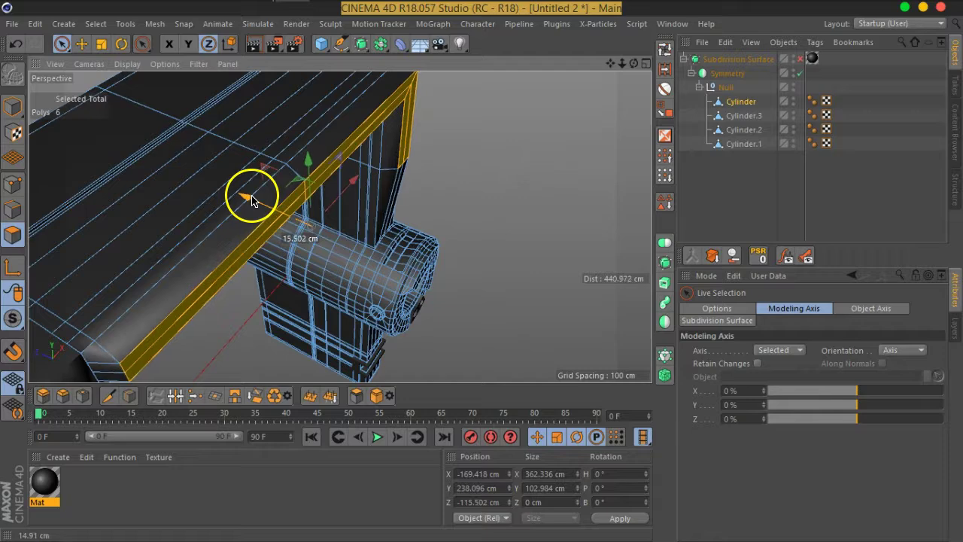
{"action": "left_click", "coordinate": [800, 61]}
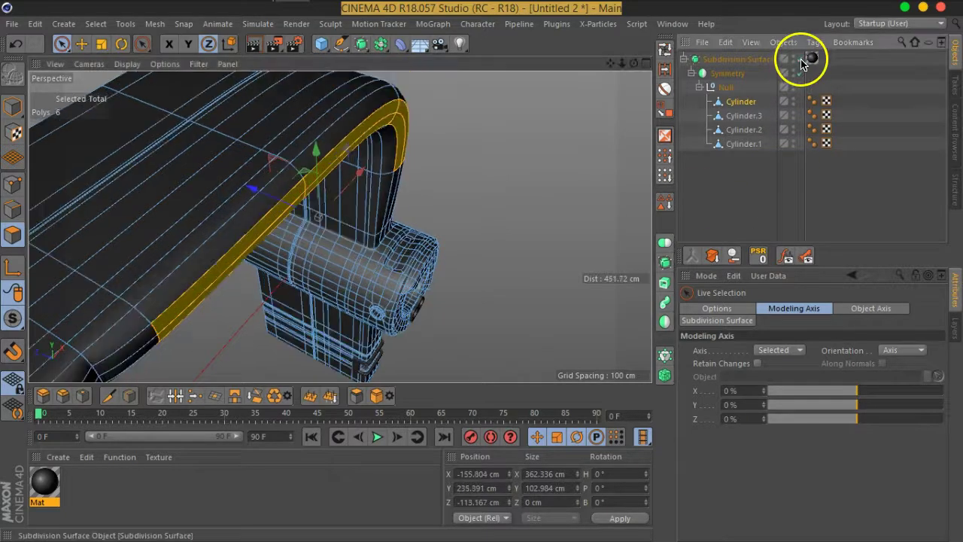
{"action": "mouse_move", "coordinate": [490, 239]}
{"action": "left_mouse_down", "text": "alt"}
{"action": "mouse_move", "coordinate": [434, 234]}
{"action": "mouse_move", "coordinate": [188, 151]}
{"action": "mouse_move", "coordinate": [369, 157]}
{"action": "mouse_move", "coordinate": [421, 204]}
{"action": "left_mouse_up", "text": "alt"}
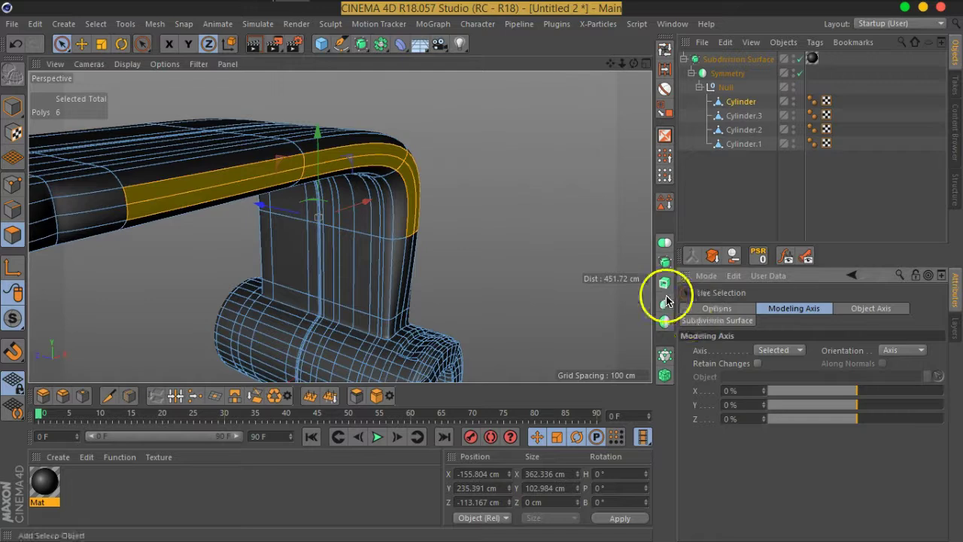
{"action": "mouse_move", "coordinate": [484, 269]}
{"action": "left_mouse_down", "text": "alt"}
{"action": "mouse_move", "coordinate": [474, 219]}
{"action": "mouse_move", "coordinate": [451, 221]}
{"action": "left_mouse_up", "text": "alt"}
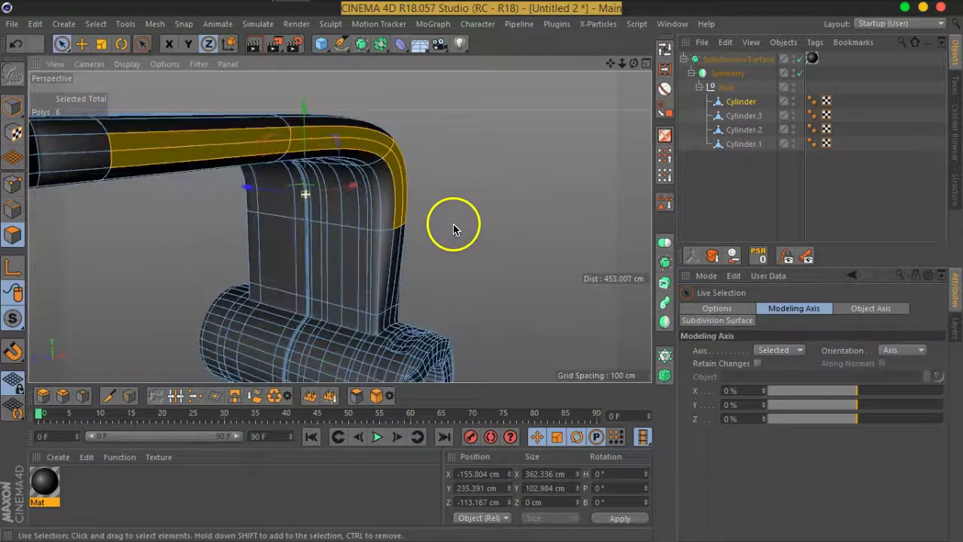
{"action": "left_click", "coordinate": [798, 60]}
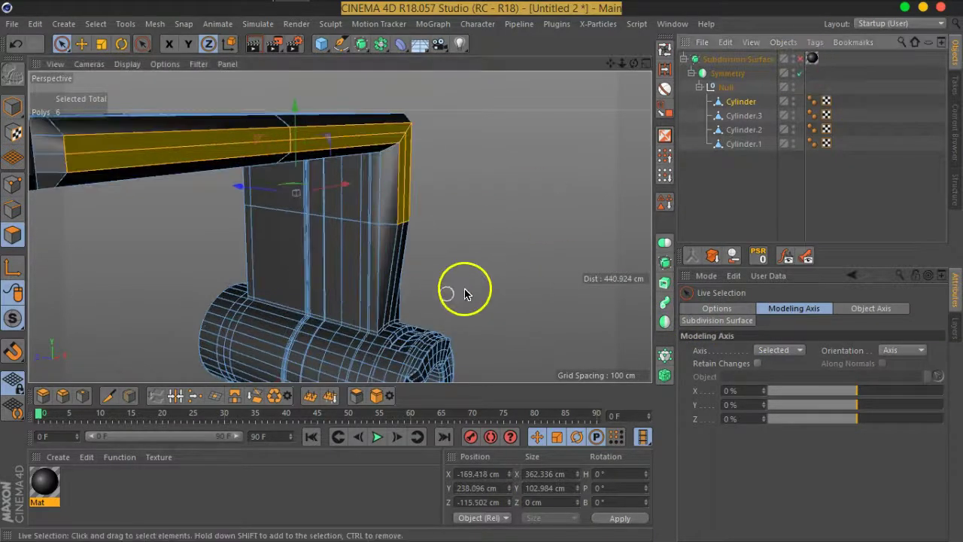
- Select the narrow leg face strip and slide it about 4.6 cm along Z
{"action": "scroll", "coordinate": [444, 293], "scroll_direction": "up", "scroll_amount": 1}
{"action": "scroll", "coordinate": [434, 294], "scroll_direction": "up", "scroll_amount": 2}
{"action": "scroll", "coordinate": [429, 292], "scroll_direction": "up", "scroll_amount": 1}
{"action": "scroll", "coordinate": [399, 291], "scroll_direction": "up", "scroll_amount": 1}
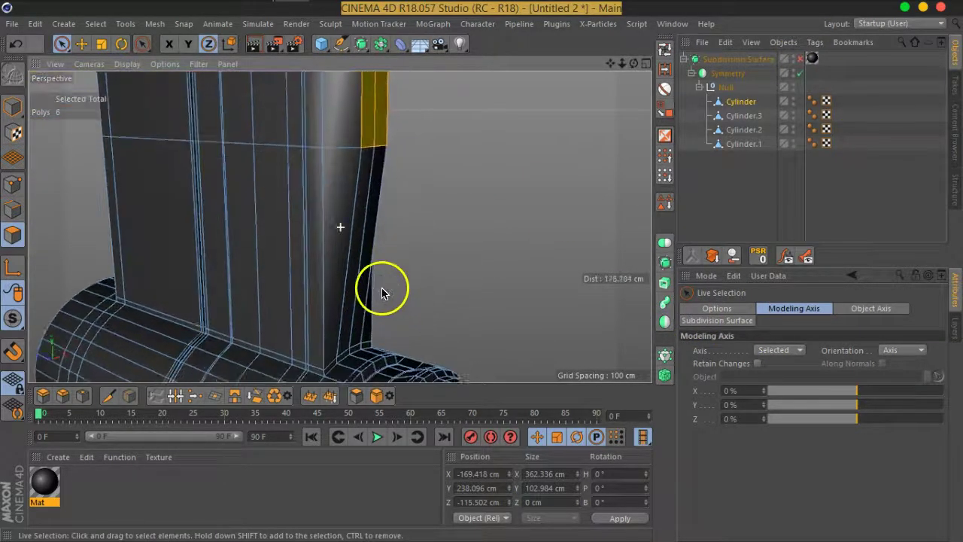
{"action": "left_click_drag", "start_coordinate": [381, 292], "coordinate": [367, 218], "text": "alt"}
{"action": "left_click", "coordinate": [364, 215]}
{"action": "left_click_drag", "start_coordinate": [490, 236], "coordinate": [188, 236], "text": "alt"}
{"action": "mouse_move", "coordinate": [430, 227]}
{"action": "left_mouse_down"}
{"action": "mouse_move", "coordinate": [438, 228]}
{"action": "mouse_move", "coordinate": [428, 236]}
{"action": "left_mouse_up"}
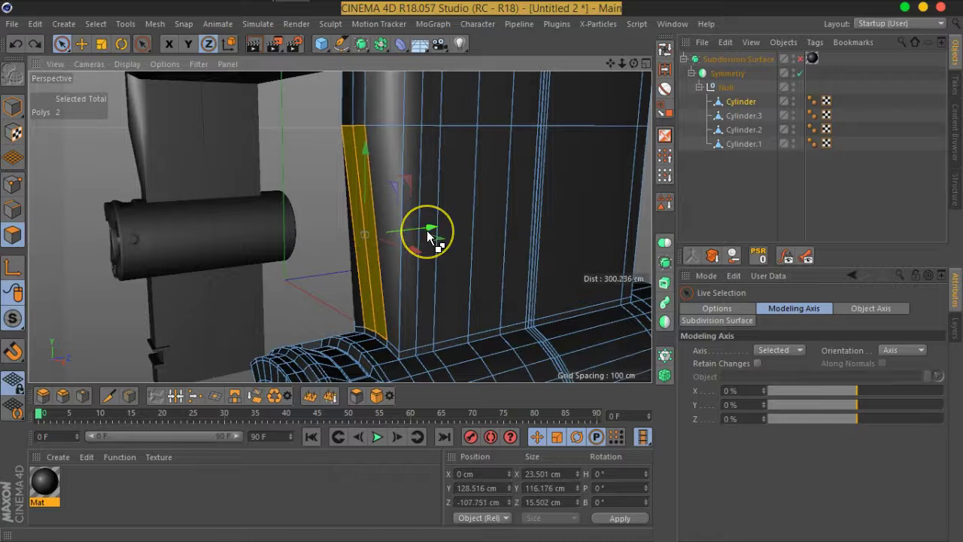
{"action": "mouse_move", "coordinate": [268, 208]}
{"action": "left_mouse_down", "text": "alt"}
{"action": "mouse_move", "coordinate": [572, 206]}
{"action": "mouse_move", "coordinate": [477, 221]}
{"action": "mouse_move", "coordinate": [261, 215]}
{"action": "mouse_move", "coordinate": [522, 211]}
{"action": "mouse_move", "coordinate": [422, 155]}
{"action": "mouse_move", "coordinate": [429, 125]}
{"action": "mouse_move", "coordinate": [351, 215]}
{"action": "mouse_move", "coordinate": [306, 224]}
{"action": "mouse_move", "coordinate": [404, 301]}
{"action": "mouse_move", "coordinate": [391, 279]}
{"action": "left_mouse_up", "text": "alt"}
- Preview the beam with Subdivision Surface smoothing on, then switch it off again
{"action": "scroll", "coordinate": [403, 301], "scroll_direction": "up", "scroll_amount": 3}
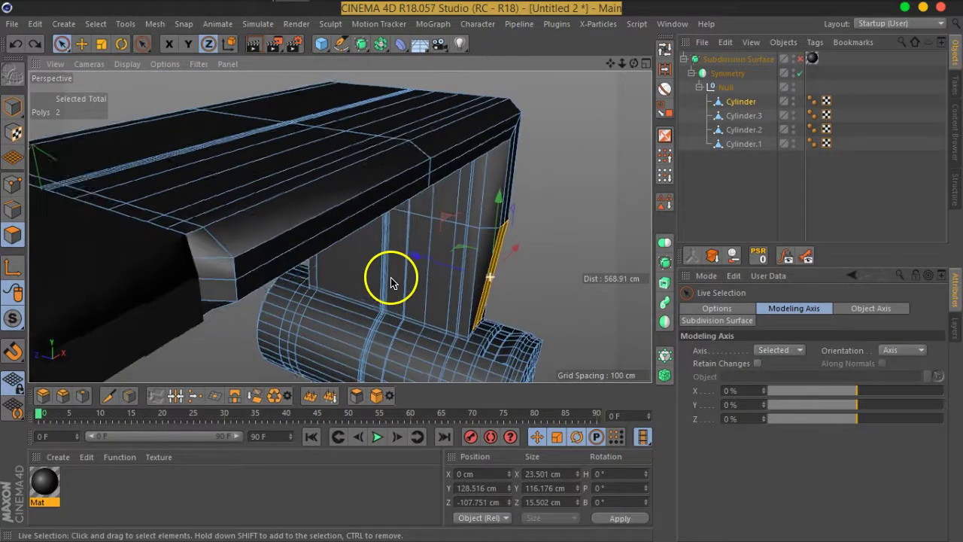
{"action": "left_click", "coordinate": [469, 255]}
{"action": "left_click", "coordinate": [659, 200]}
{"action": "mouse_move", "coordinate": [236, 247]}
{"action": "left_mouse_down", "text": "alt"}
{"action": "mouse_move", "coordinate": [279, 301]}
{"action": "mouse_move", "coordinate": [251, 178]}
{"action": "mouse_move", "coordinate": [211, 209]}
{"action": "mouse_move", "coordinate": [167, 217]}
{"action": "mouse_move", "coordinate": [630, 90]}
{"action": "left_mouse_up", "text": "alt"}
{"action": "scroll", "coordinate": [168, 220], "scroll_direction": "up", "scroll_amount": 3}
{"action": "scroll", "coordinate": [163, 218], "scroll_direction": "up", "scroll_amount": 3}
{"action": "left_click", "coordinate": [758, 60]}
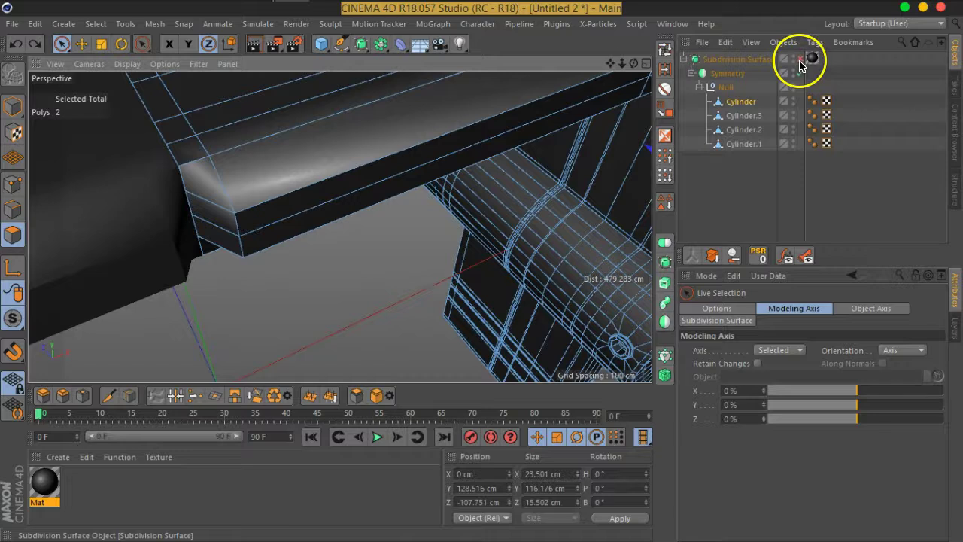
{"action": "left_click", "coordinate": [800, 62]}
{"action": "scroll", "coordinate": [225, 203], "scroll_direction": "down", "scroll_amount": 3}
{"action": "mouse_move", "coordinate": [215, 222]}
{"action": "left_mouse_down", "text": "alt"}
{"action": "mouse_move", "coordinate": [294, 293]}
{"action": "mouse_move", "coordinate": [243, 251]}
{"action": "mouse_move", "coordinate": [329, 232]}
{"action": "left_mouse_up", "text": "alt"}
{"action": "scroll", "coordinate": [239, 250], "scroll_direction": "up", "scroll_amount": 3}
{"action": "left_click", "coordinate": [799, 59]}
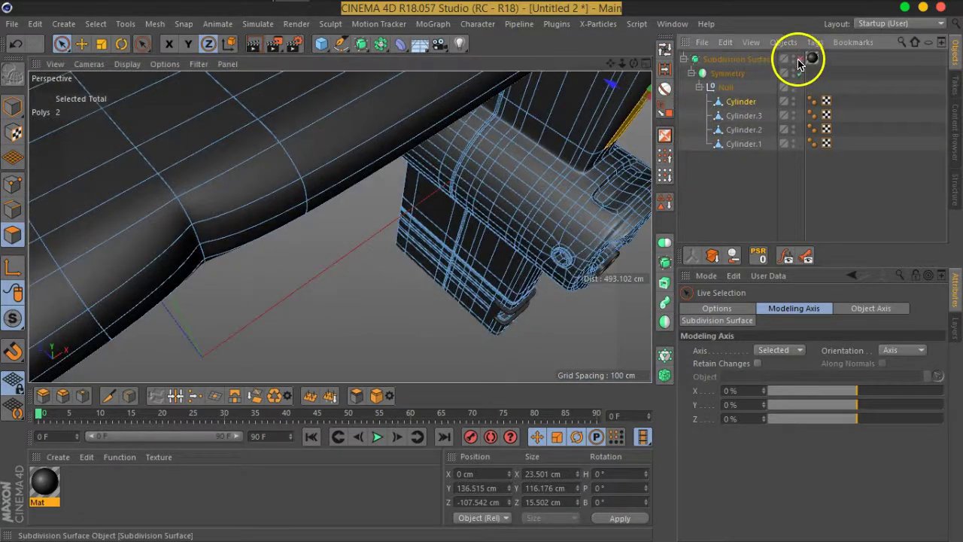
{"action": "mouse_move", "coordinate": [172, 269]}
{"action": "left_mouse_down", "text": "alt"}
{"action": "mouse_move", "coordinate": [233, 275]}
{"action": "mouse_move", "coordinate": [208, 269]}
{"action": "mouse_move", "coordinate": [197, 284]}
{"action": "mouse_move", "coordinate": [223, 273]}
{"action": "mouse_move", "coordinate": [217, 255]}
{"action": "left_mouse_up", "text": "alt"}
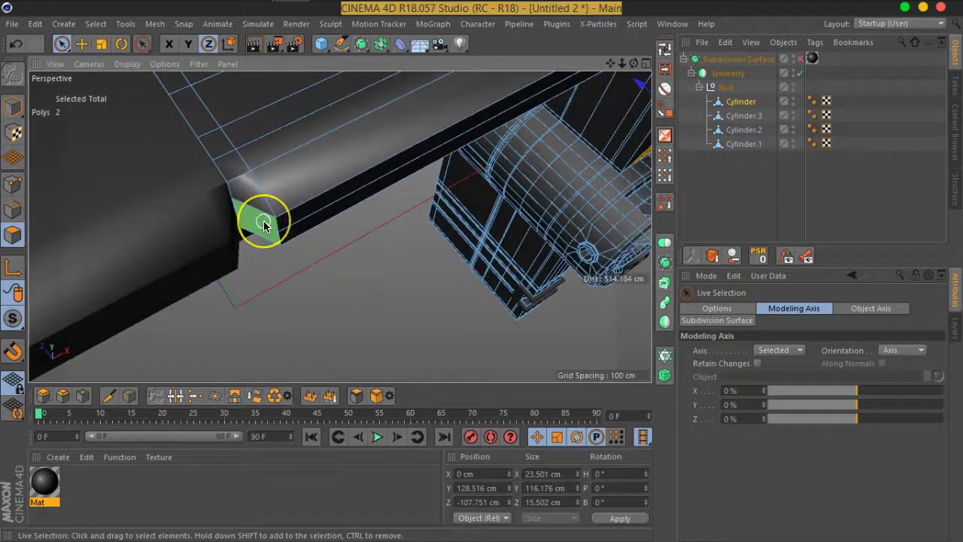
- Select the beam face strip and its end, then move them about 11.5 cm along Z
{"action": "left_click", "coordinate": [276, 251], "text": "shift"}
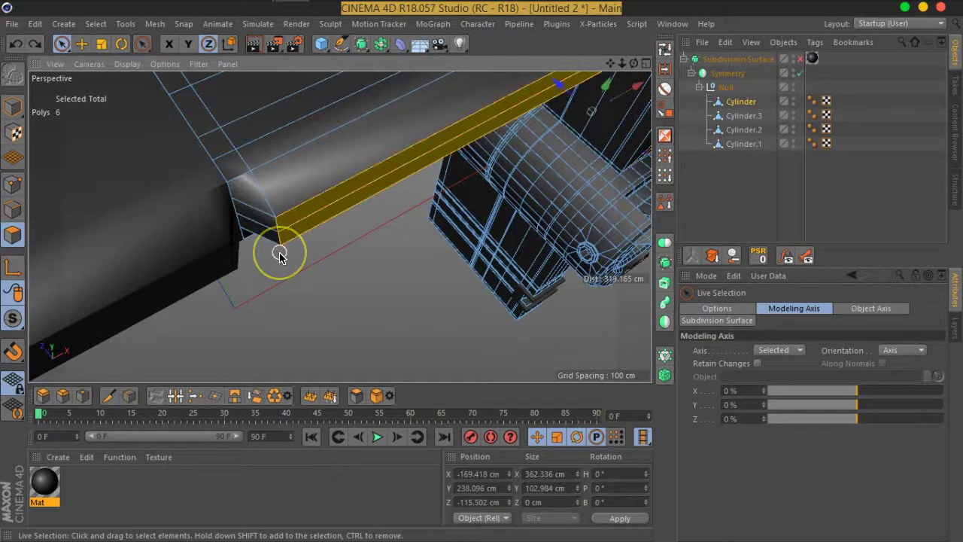
{"action": "scroll", "coordinate": [277, 252], "scroll_direction": "up", "scroll_amount": 2}
{"action": "left_click_drag", "start_coordinate": [278, 251], "coordinate": [256, 216], "text": "alt"}
{"action": "left_click", "coordinate": [252, 210], "text": "shift"}
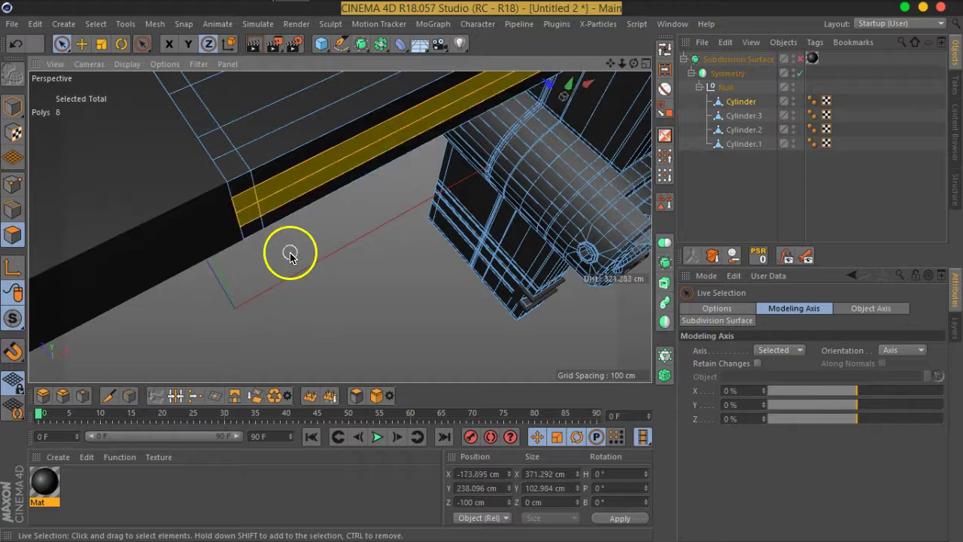
{"action": "mouse_move", "coordinate": [388, 214]}
{"action": "left_mouse_down", "text": "alt"}
{"action": "mouse_move", "coordinate": [369, 209]}
{"action": "mouse_move", "coordinate": [417, 187]}
{"action": "mouse_move", "coordinate": [370, 210]}
{"action": "mouse_move", "coordinate": [387, 221]}
{"action": "mouse_move", "coordinate": [361, 249]}
{"action": "left_mouse_up", "text": "alt"}
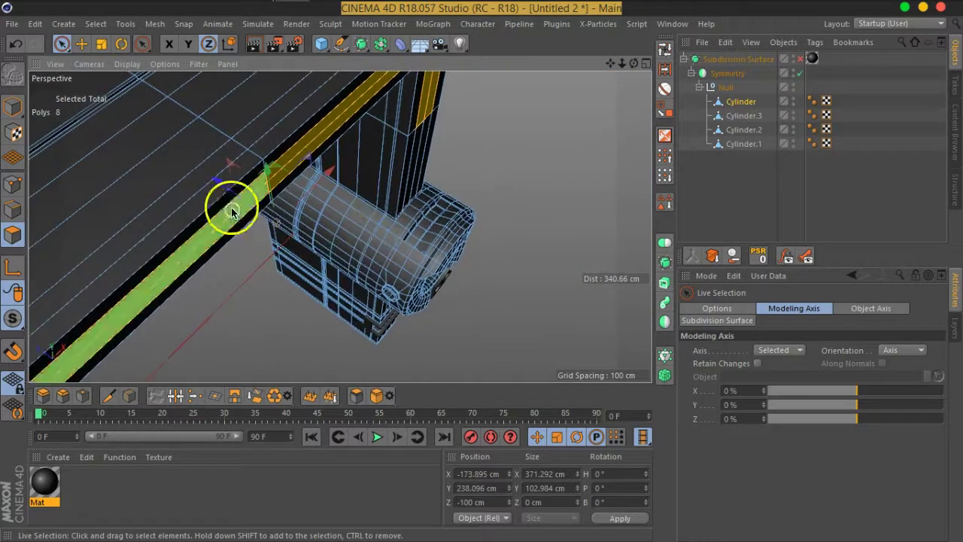
{"action": "left_click_drag", "start_coordinate": [218, 188], "coordinate": [240, 197]}
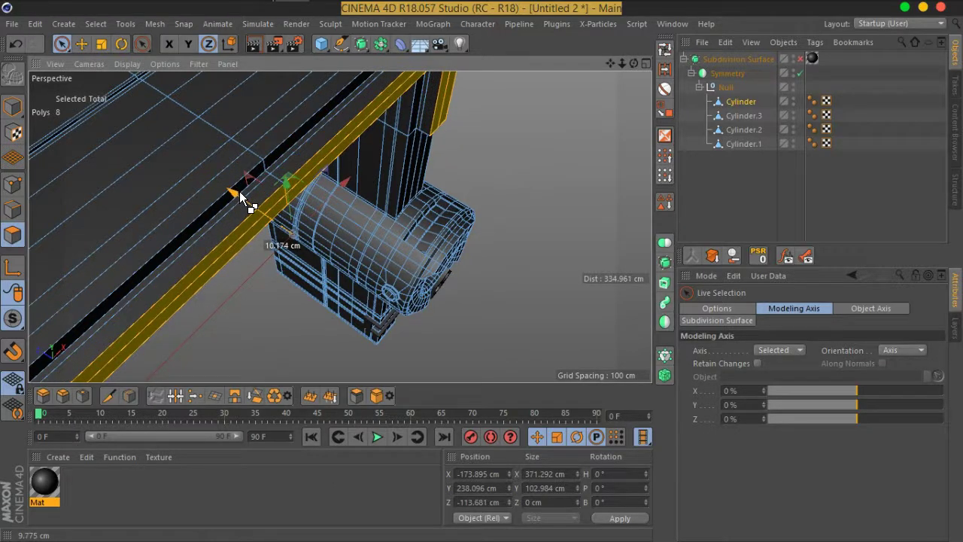
{"action": "left_click_drag", "start_coordinate": [240, 192], "coordinate": [236, 191]}
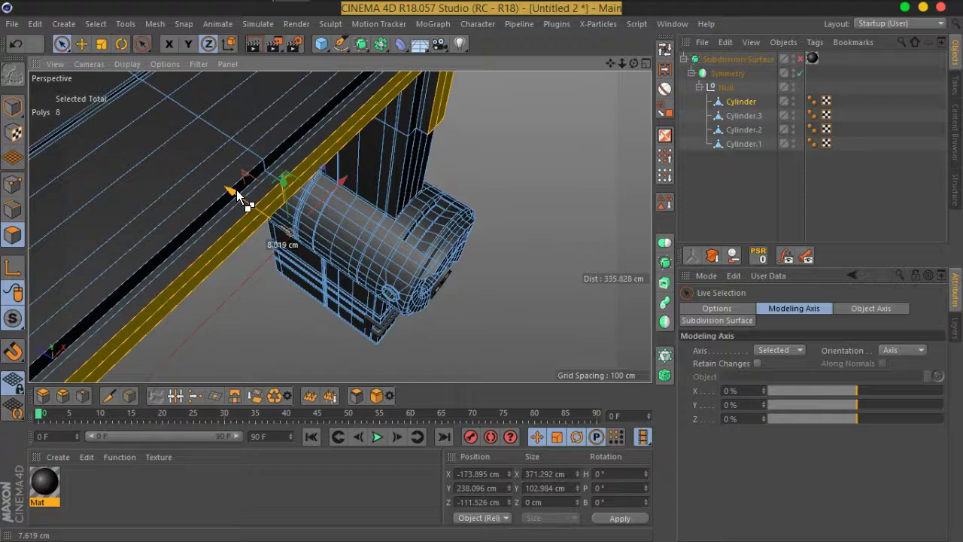
- Check the moved strip at the handle corner with smoothing on, then turn smoothing off
{"action": "mouse_move", "coordinate": [505, 226]}
{"action": "left_mouse_down", "text": "alt"}
{"action": "mouse_move", "coordinate": [275, 161]}
{"action": "mouse_move", "coordinate": [453, 253]}
{"action": "mouse_move", "coordinate": [382, 266]}
{"action": "mouse_move", "coordinate": [337, 217]}
{"action": "mouse_move", "coordinate": [347, 251]}
{"action": "mouse_move", "coordinate": [334, 268]}
{"action": "mouse_move", "coordinate": [366, 155]}
{"action": "mouse_move", "coordinate": [385, 258]}
{"action": "mouse_move", "coordinate": [366, 290]}
{"action": "mouse_move", "coordinate": [357, 269]}
{"action": "left_mouse_up", "text": "alt"}
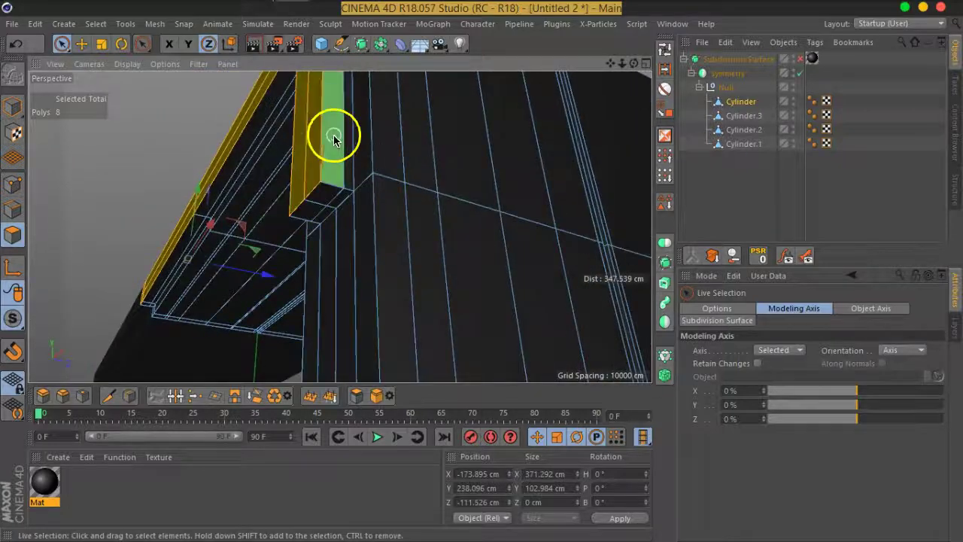
{"action": "left_click_drag", "start_coordinate": [334, 133], "coordinate": [391, 251], "text": "alt"}
{"action": "left_click", "coordinate": [798, 60]}
{"action": "mouse_move", "coordinate": [344, 279]}
{"action": "left_mouse_down", "text": "alt"}
{"action": "mouse_move", "coordinate": [393, 298]}
{"action": "mouse_move", "coordinate": [399, 254]}
{"action": "mouse_move", "coordinate": [334, 263]}
{"action": "left_mouse_up", "text": "alt"}
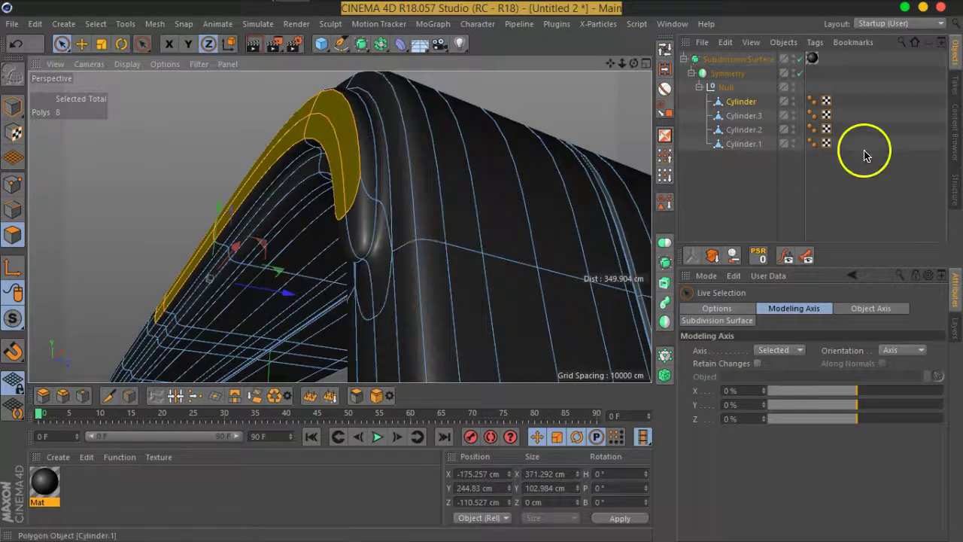
{"action": "left_click", "coordinate": [801, 59]}
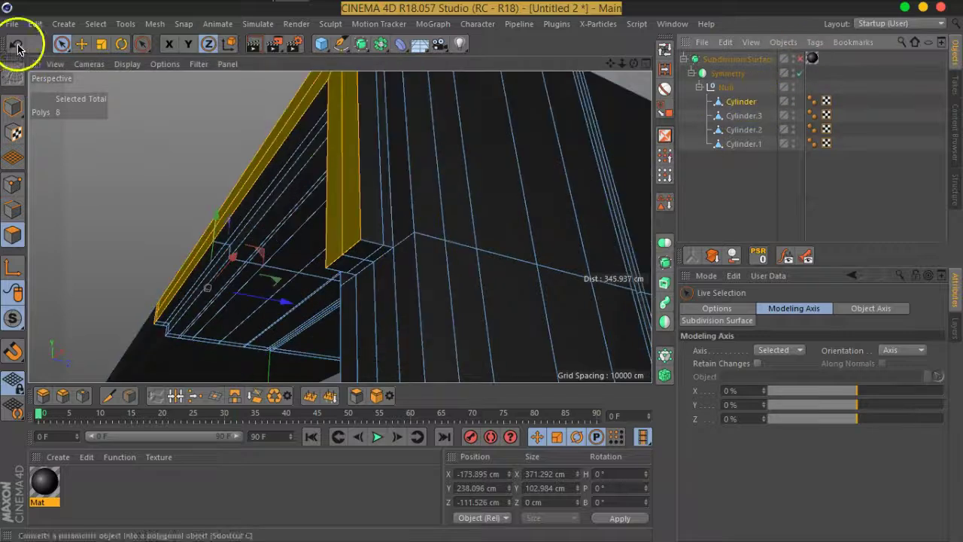
- Slide the three corner points about 6.7 cm along X in Points mode
{"action": "left_click", "coordinate": [16, 187]}
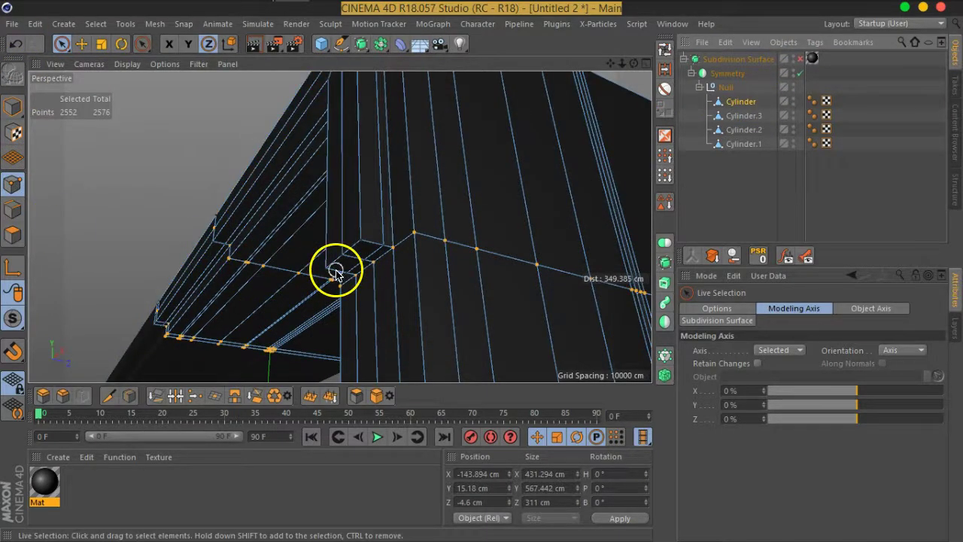
{"action": "scroll", "coordinate": [356, 243], "scroll_direction": "up", "scroll_amount": 2}
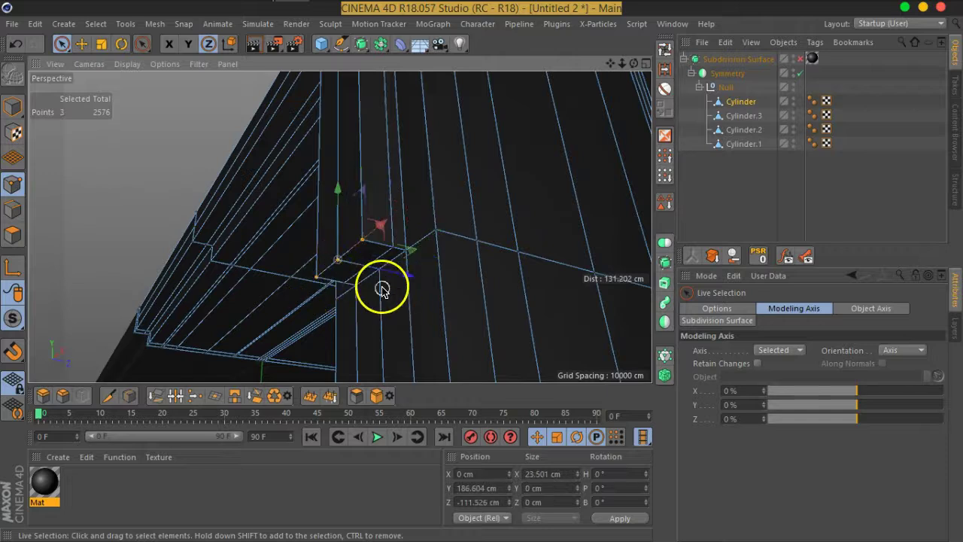
{"action": "scroll", "coordinate": [381, 290], "scroll_direction": "up", "scroll_amount": 2}
{"action": "scroll", "coordinate": [358, 271], "scroll_direction": "up", "scroll_amount": 1}
{"action": "left_click_drag", "start_coordinate": [404, 275], "coordinate": [431, 275]}
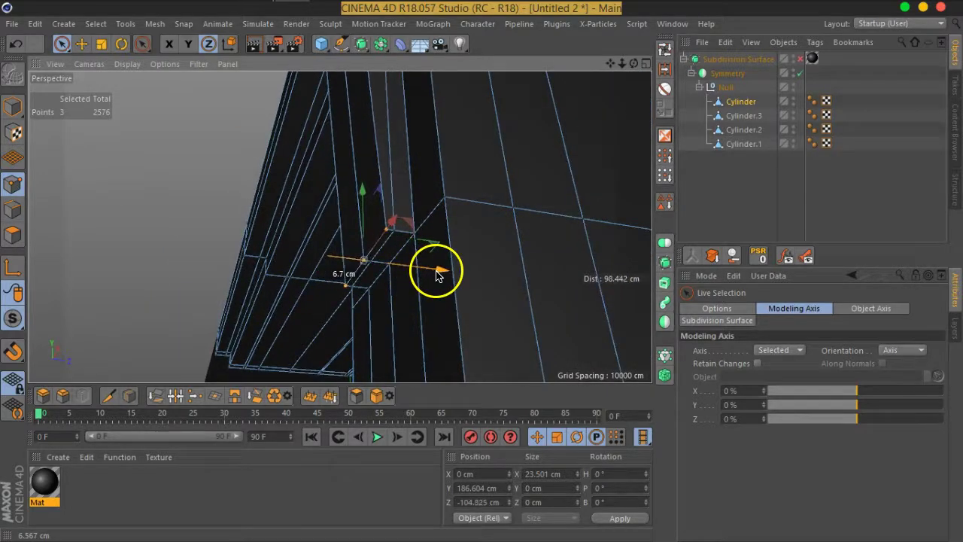
- Deselect, re-enable subdivision smoothing to check the arch corner, and select the Cylinder mesh
{"action": "left_click", "coordinate": [757, 176]}
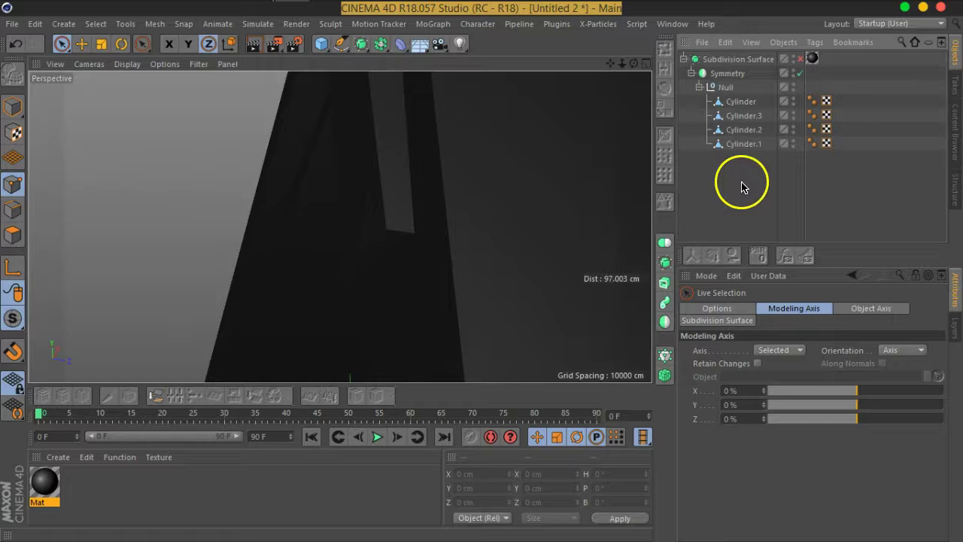
{"action": "left_click", "coordinate": [800, 61]}
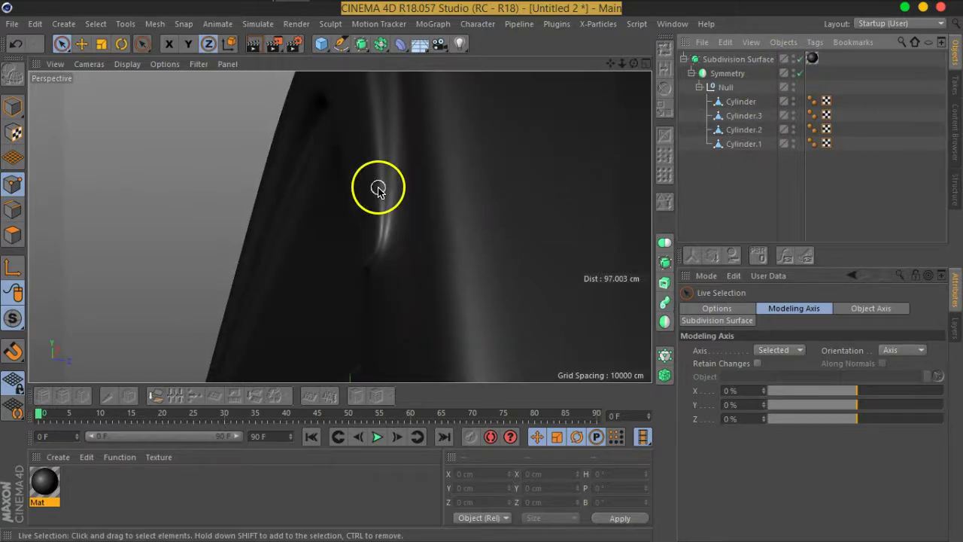
{"action": "scroll", "coordinate": [377, 188], "scroll_direction": "down", "scroll_amount": 5}
{"action": "mouse_move", "coordinate": [376, 189]}
{"action": "left_mouse_down", "text": "alt"}
{"action": "mouse_move", "coordinate": [338, 221]}
{"action": "mouse_move", "coordinate": [549, 307]}
{"action": "left_mouse_up", "text": "alt"}
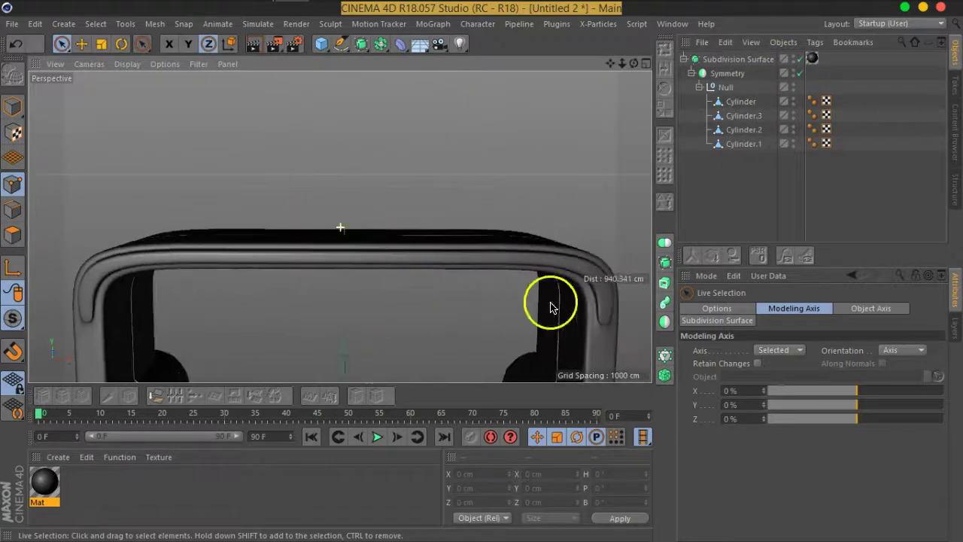
{"action": "scroll", "coordinate": [549, 307], "scroll_direction": "up", "scroll_amount": 5}
{"action": "mouse_move", "coordinate": [417, 258]}
{"action": "left_mouse_down", "text": "alt"}
{"action": "mouse_move", "coordinate": [474, 251]}
{"action": "mouse_move", "coordinate": [387, 266]}
{"action": "left_mouse_up", "text": "alt"}
{"action": "scroll", "coordinate": [378, 241], "scroll_direction": "up", "scroll_amount": 3}
{"action": "left_click", "coordinate": [760, 102]}
- Cut an edge loop across the bent tube near its corner with Loop/Path Cut
{"action": "right_click", "coordinate": [429, 296]}
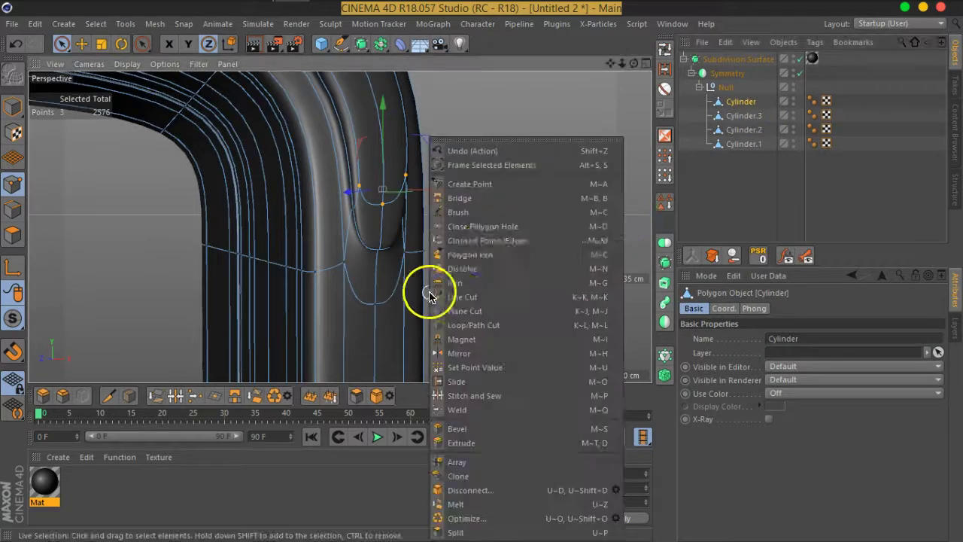
{"action": "left_click", "coordinate": [460, 327]}
{"action": "mouse_move", "coordinate": [341, 284]}
{"action": "left_mouse_down", "text": "alt"}
{"action": "mouse_move", "coordinate": [397, 260]}
{"action": "mouse_move", "coordinate": [387, 260]}
{"action": "mouse_move", "coordinate": [382, 282]}
{"action": "mouse_move", "coordinate": [392, 295]}
{"action": "mouse_move", "coordinate": [383, 301]}
{"action": "left_mouse_up", "text": "alt"}
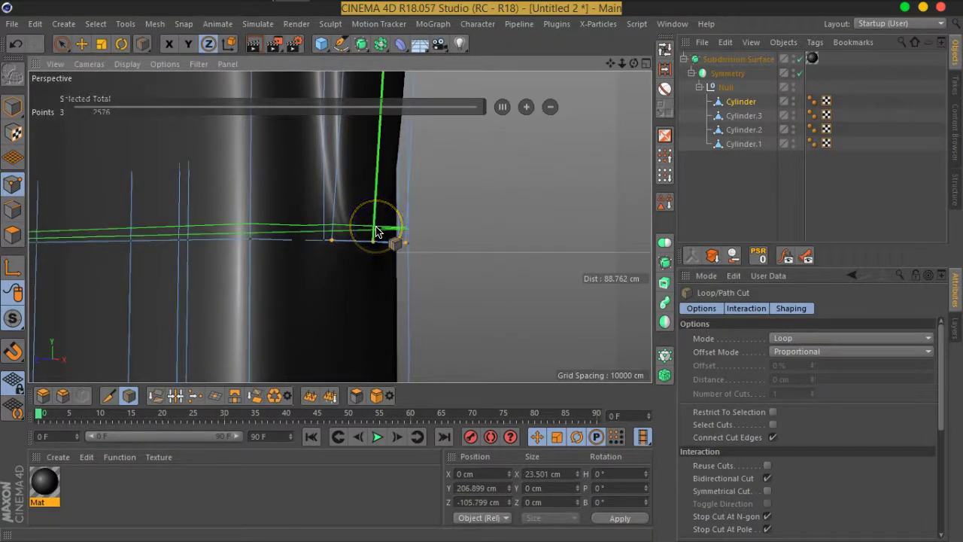
{"action": "left_click", "coordinate": [377, 231]}
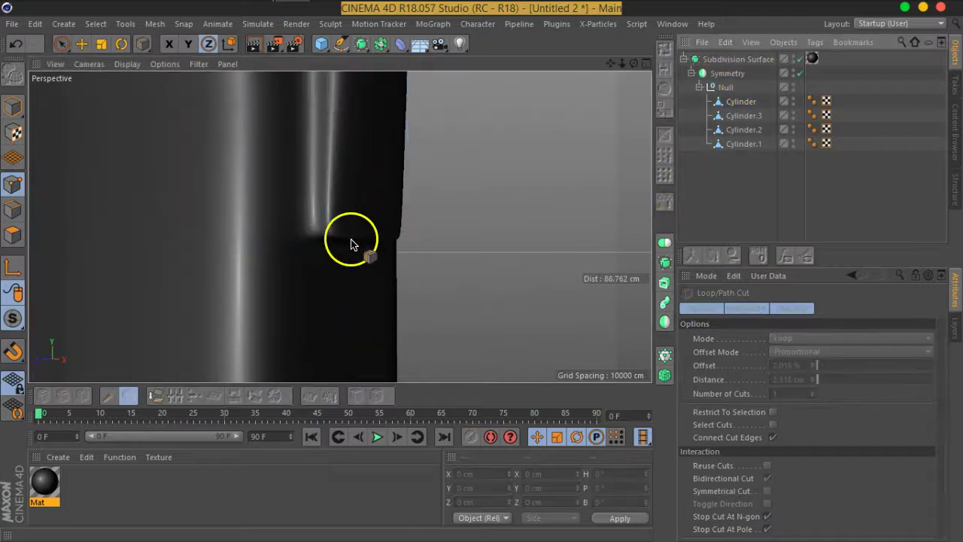
{"action": "scroll", "coordinate": [350, 238], "scroll_direction": "down", "scroll_amount": 5}
{"action": "mouse_move", "coordinate": [351, 232]}
{"action": "left_mouse_down", "text": "alt"}
{"action": "mouse_move", "coordinate": [326, 251]}
{"action": "mouse_move", "coordinate": [243, 249]}
{"action": "mouse_move", "coordinate": [342, 271]}
{"action": "mouse_move", "coordinate": [333, 215]}
{"action": "mouse_move", "coordinate": [340, 240]}
{"action": "left_mouse_up", "text": "alt"}
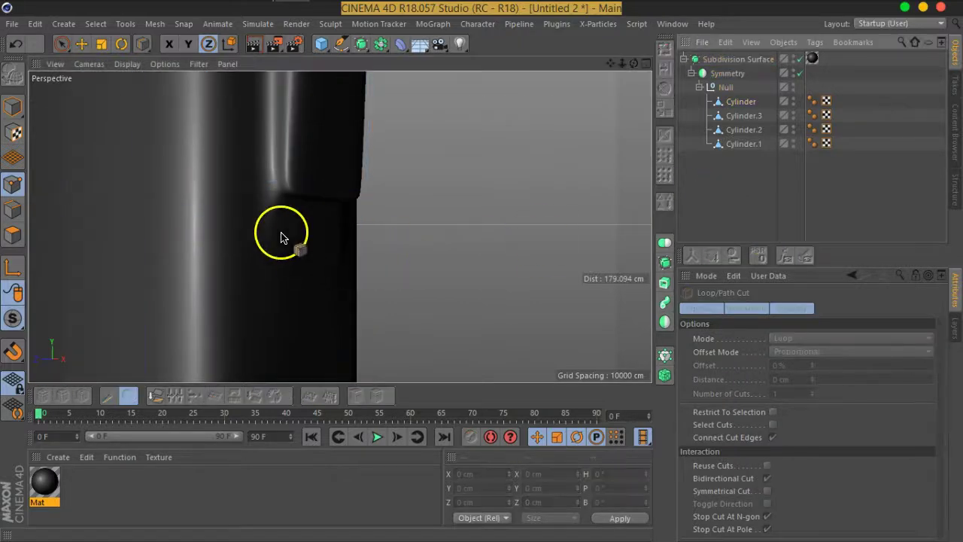
{"action": "scroll", "coordinate": [266, 261], "scroll_direction": "down", "scroll_amount": 3}
{"action": "scroll", "coordinate": [269, 258], "scroll_direction": "down", "scroll_amount": 2}
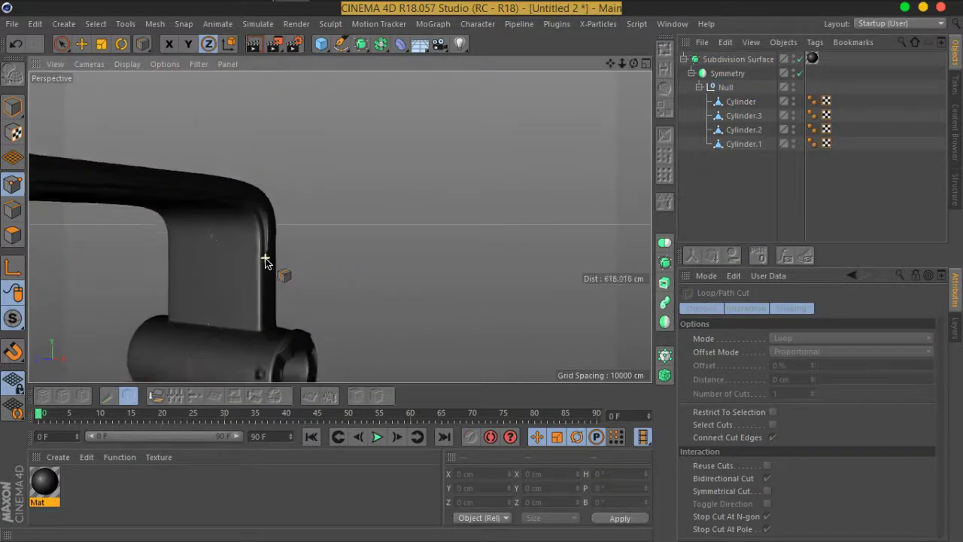
{"action": "mouse_move", "coordinate": [308, 253]}
{"action": "middle_mouse_down", "text": "alt"}
{"action": "mouse_move", "coordinate": [438, 209]}
{"action": "mouse_move", "coordinate": [361, 198]}
{"action": "mouse_move", "coordinate": [163, 216]}
{"action": "mouse_move", "coordinate": [216, 198]}
{"action": "mouse_move", "coordinate": [393, 200]}
{"action": "mouse_move", "coordinate": [398, 294]}
{"action": "middle_mouse_up", "text": "alt"}
{"action": "scroll", "coordinate": [495, 229], "scroll_direction": "up", "scroll_amount": 3}
{"action": "mouse_move", "coordinate": [495, 228]}
{"action": "middle_mouse_down", "text": "alt"}
{"action": "mouse_move", "coordinate": [468, 204]}
{"action": "mouse_move", "coordinate": [533, 198]}
{"action": "mouse_move", "coordinate": [453, 194]}
{"action": "mouse_move", "coordinate": [441, 200]}
{"action": "mouse_move", "coordinate": [443, 238]}
{"action": "middle_mouse_up", "text": "alt"}
{"action": "scroll", "coordinate": [473, 200], "scroll_direction": "up", "scroll_amount": 3}
{"action": "mouse_move", "coordinate": [442, 238]}
{"action": "left_mouse_down", "text": "alt"}
{"action": "mouse_move", "coordinate": [482, 236]}
{"action": "mouse_move", "coordinate": [376, 228]}
{"action": "mouse_move", "coordinate": [419, 251]}
{"action": "left_mouse_up", "text": "alt"}
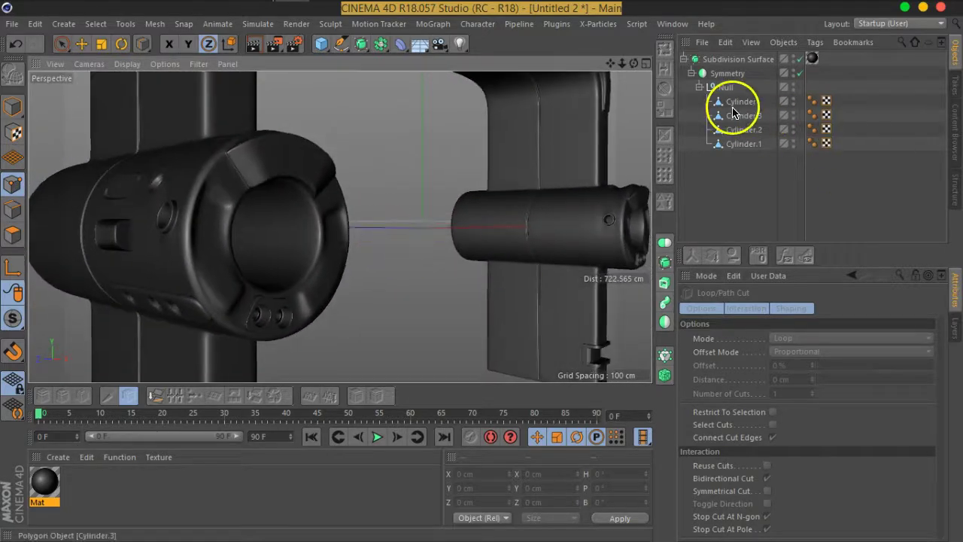
- Select the Cylinder mesh and frame the view on the barrel opening
{"action": "left_click", "coordinate": [733, 109]}
{"action": "key", "text": "o"}
{"action": "mouse_move", "coordinate": [451, 251]}
{"action": "left_mouse_down", "text": "alt"}
{"action": "mouse_move", "coordinate": [429, 258]}
{"action": "mouse_move", "coordinate": [433, 248]}
{"action": "left_mouse_up", "text": "alt"}
{"action": "scroll", "coordinate": [429, 252], "scroll_direction": "up", "scroll_amount": 3}
{"action": "scroll", "coordinate": [344, 225], "scroll_direction": "up", "scroll_amount": 2}
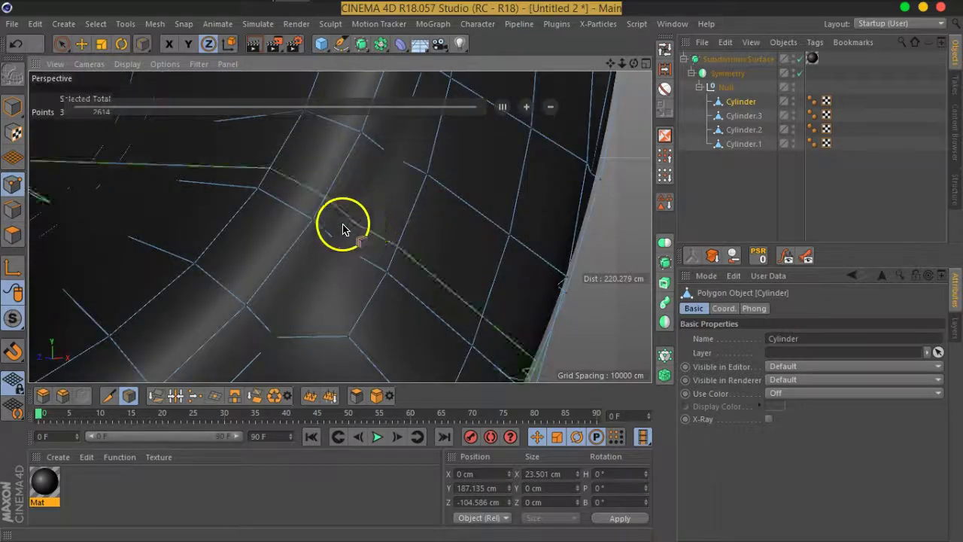
{"action": "scroll", "coordinate": [344, 243], "scroll_direction": "down", "scroll_amount": 5}
{"action": "mouse_move", "coordinate": [344, 243]}
{"action": "left_mouse_down", "text": "alt"}
{"action": "mouse_move", "coordinate": [407, 248]}
{"action": "mouse_move", "coordinate": [407, 257]}
{"action": "left_mouse_up", "text": "alt"}
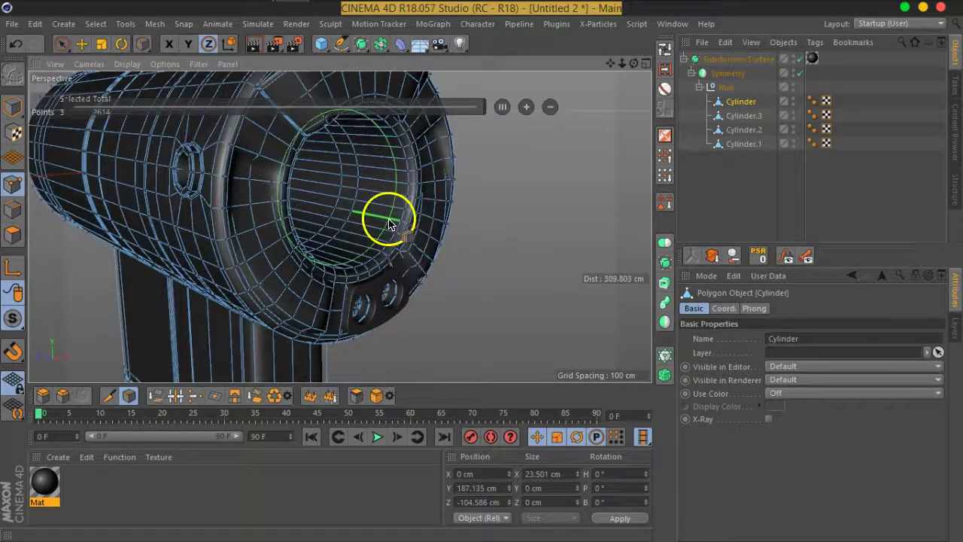
{"action": "scroll", "coordinate": [389, 223], "scroll_direction": "up", "scroll_amount": 2}
{"action": "scroll", "coordinate": [388, 224], "scroll_direction": "up", "scroll_amount": 3}
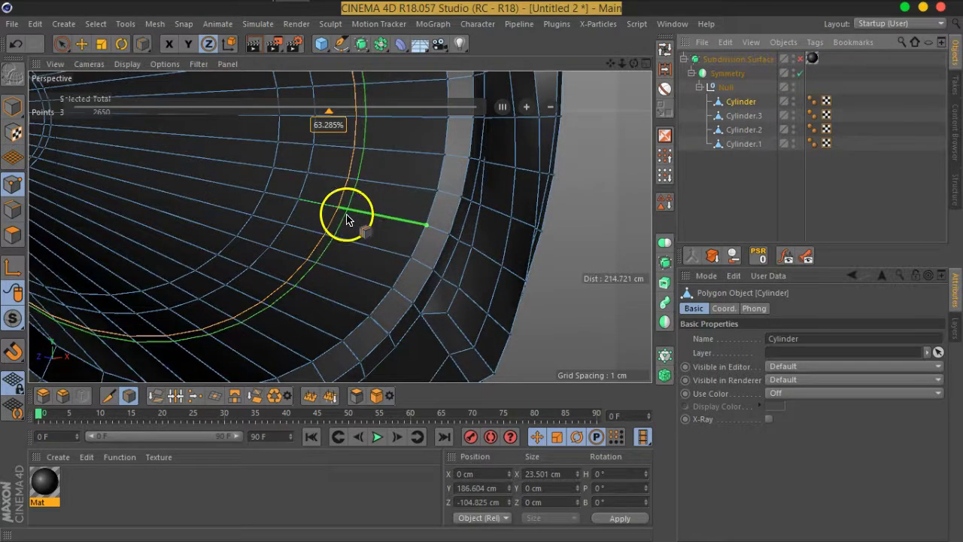
{"action": "mouse_move", "coordinate": [350, 216]}
{"action": "left_mouse_down", "text": "alt"}
{"action": "mouse_move", "coordinate": [363, 227]}
{"action": "mouse_move", "coordinate": [338, 204]}
{"action": "mouse_move", "coordinate": [343, 185]}
{"action": "left_mouse_up", "text": "alt"}
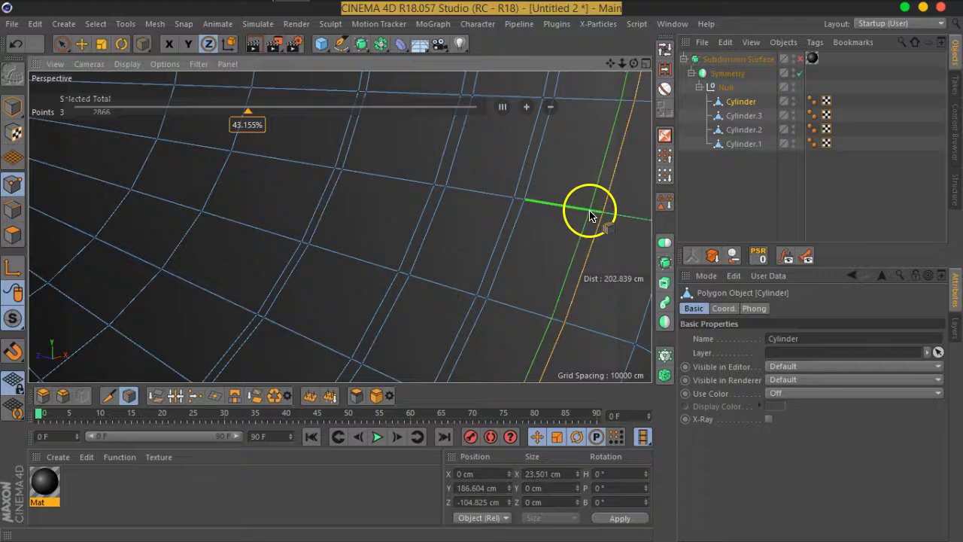
- Loop-select a thin polygon ring inside the barrel in Polygons mode
{"action": "left_click", "coordinate": [21, 245]}
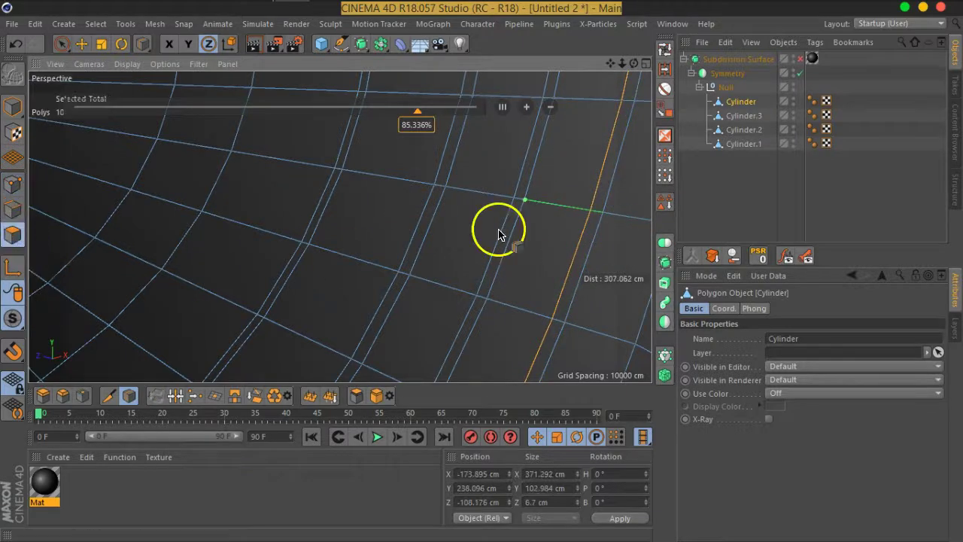
{"action": "left_click", "coordinate": [666, 66]}
{"action": "left_click", "coordinate": [598, 226]}
{"action": "left_click", "coordinate": [598, 218]}
- Add three more thin rings and extrude all four inward -1.75 cm without caps
{"action": "left_click", "coordinate": [519, 203], "text": "shift"}
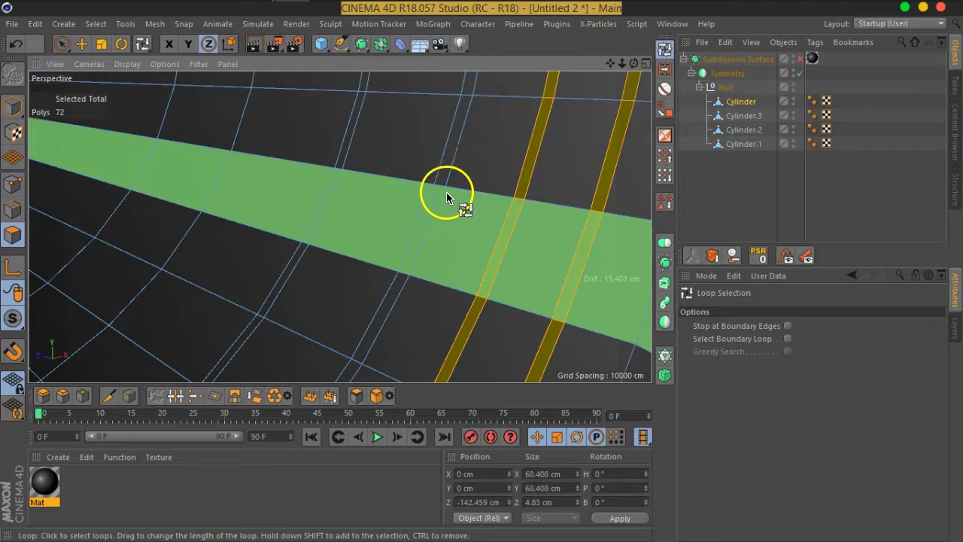
{"action": "left_click", "coordinate": [441, 193], "text": "shift"}
{"action": "left_click", "coordinate": [339, 173], "text": "shift"}
{"action": "right_click", "coordinate": [339, 173]}
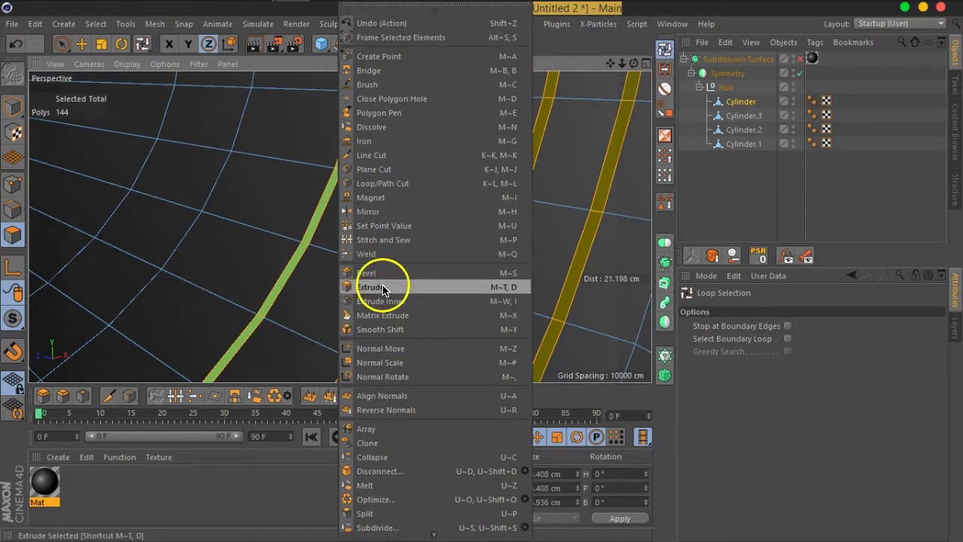
{"action": "left_click", "coordinate": [378, 286]}
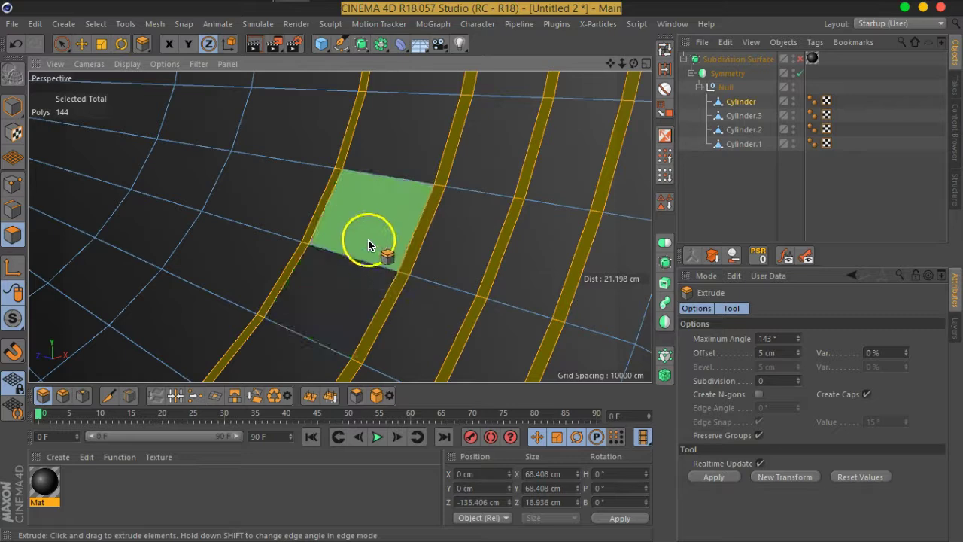
{"action": "left_click", "coordinate": [866, 394]}
{"action": "left_click_drag", "start_coordinate": [419, 245], "coordinate": [275, 247]}
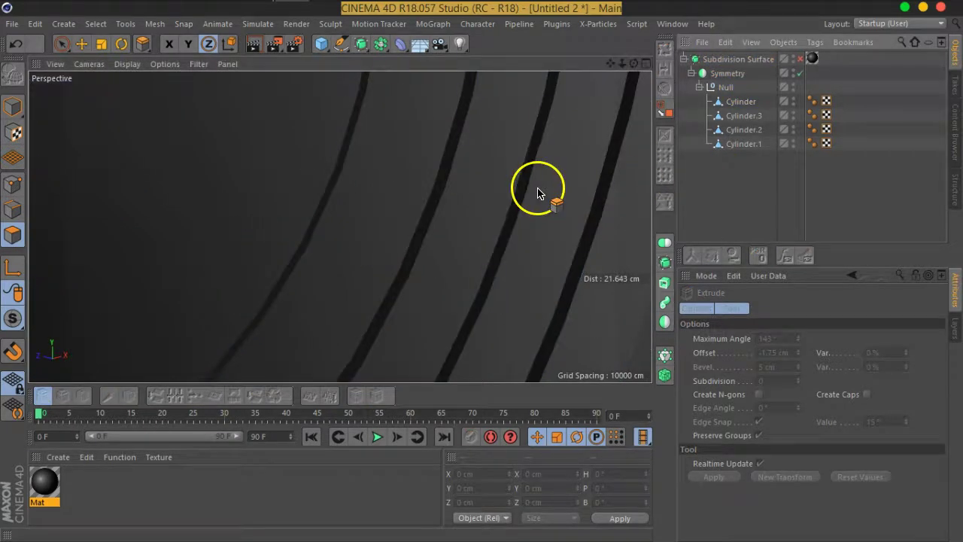
- Re-enable the Subdivision Surface so the model displays smoothed again
{"action": "scroll", "coordinate": [537, 193], "scroll_direction": "down", "scroll_amount": 10}
{"action": "scroll", "coordinate": [519, 194], "scroll_direction": "down", "scroll_amount": 3}
{"action": "scroll", "coordinate": [467, 203], "scroll_direction": "up", "scroll_amount": 3}
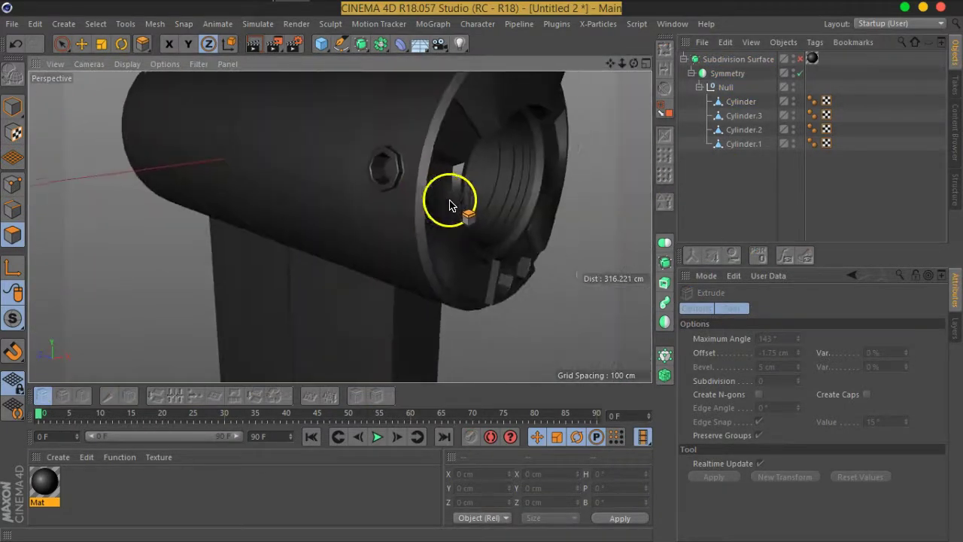
{"action": "scroll", "coordinate": [449, 204], "scroll_direction": "up", "scroll_amount": 3}
{"action": "scroll", "coordinate": [447, 178], "scroll_direction": "up", "scroll_amount": 3}
{"action": "scroll", "coordinate": [451, 176], "scroll_direction": "up", "scroll_amount": 4}
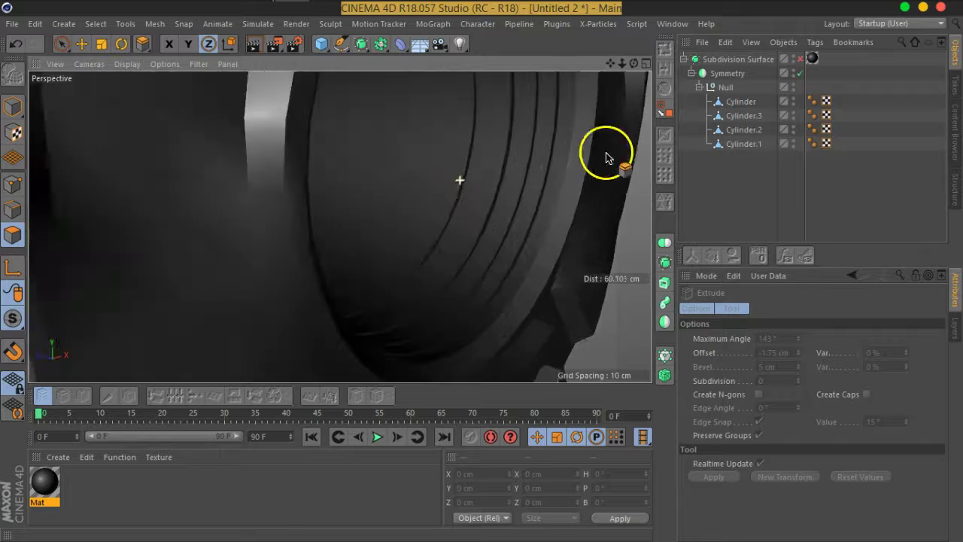
{"action": "left_click", "coordinate": [802, 59]}
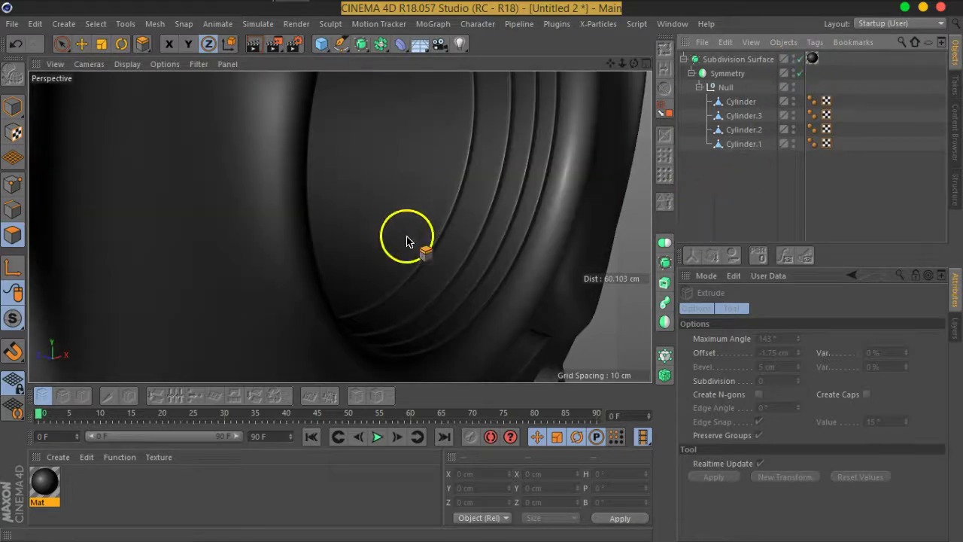
- Select the cylinders' null and orbit around the barrel to inspect its smoothed ring grooves
{"action": "scroll", "coordinate": [406, 240], "scroll_direction": "down", "scroll_amount": 5}
{"action": "scroll", "coordinate": [489, 176], "scroll_direction": "down", "scroll_amount": 4}
{"action": "mouse_move", "coordinate": [494, 180]}
{"action": "left_mouse_down", "text": "alt"}
{"action": "mouse_move", "coordinate": [436, 204]}
{"action": "mouse_move", "coordinate": [393, 189]}
{"action": "mouse_move", "coordinate": [328, 211]}
{"action": "mouse_move", "coordinate": [490, 236]}
{"action": "mouse_move", "coordinate": [517, 274]}
{"action": "left_mouse_up", "text": "alt"}
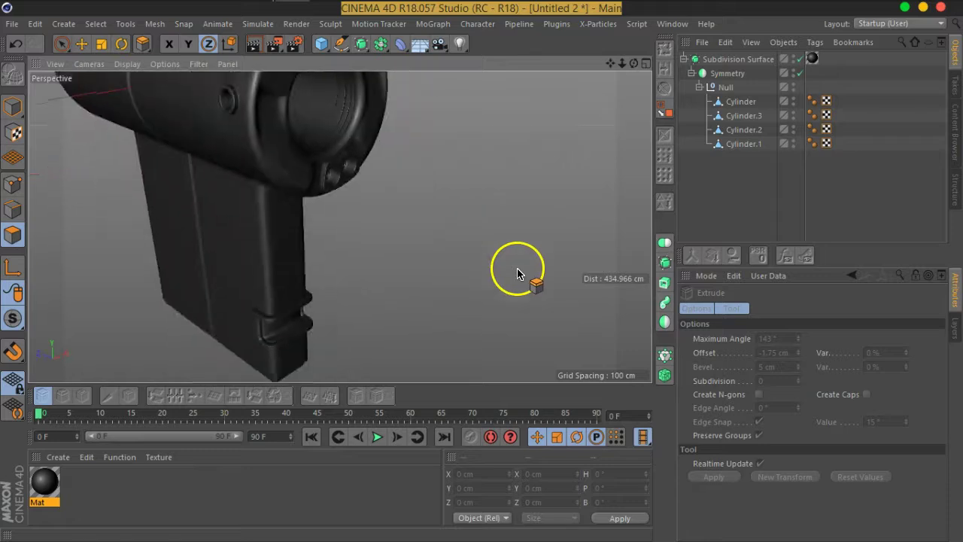
{"action": "scroll", "coordinate": [323, 200], "scroll_direction": "up", "scroll_amount": 3}
{"action": "scroll", "coordinate": [365, 189], "scroll_direction": "up", "scroll_amount": 3}
{"action": "scroll", "coordinate": [367, 186], "scroll_direction": "up", "scroll_amount": 5}
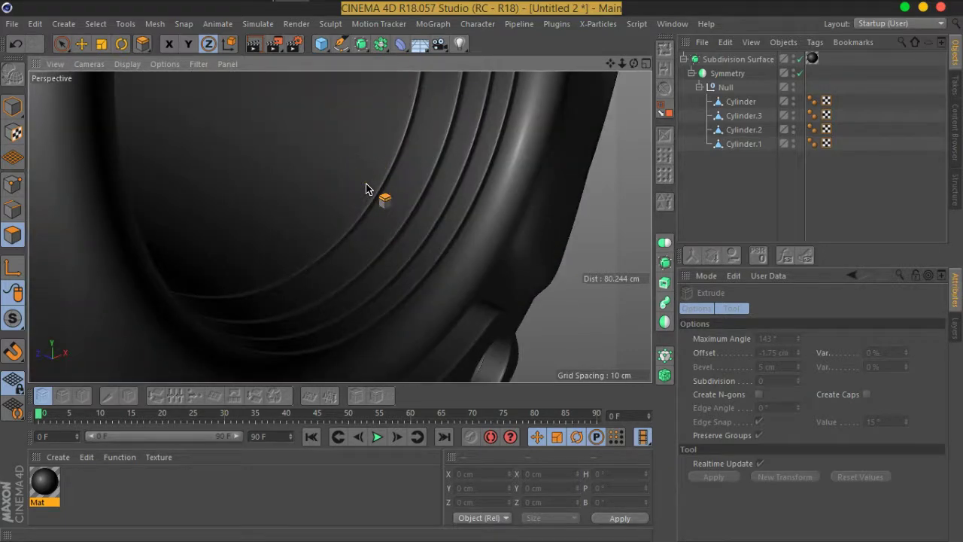
{"action": "scroll", "coordinate": [366, 189], "scroll_direction": "down", "scroll_amount": 4}
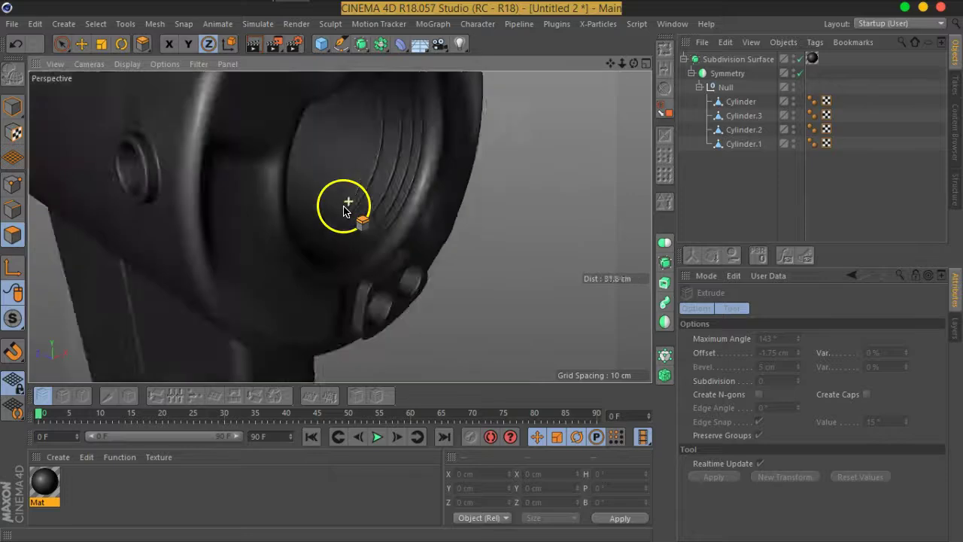
{"action": "left_click_drag", "start_coordinate": [344, 204], "coordinate": [481, 205], "text": "alt"}
{"action": "left_click", "coordinate": [725, 87]}
{"action": "mouse_move", "coordinate": [312, 208]}
{"action": "left_mouse_down", "text": "alt"}
{"action": "mouse_move", "coordinate": [146, 168]}
{"action": "mouse_move", "coordinate": [271, 228]}
{"action": "mouse_move", "coordinate": [398, 234]}
{"action": "left_mouse_up", "text": "alt"}
{"action": "mouse_move", "coordinate": [338, 235]}
{"action": "left_mouse_down", "text": "alt"}
{"action": "mouse_move", "coordinate": [516, 236]}
{"action": "mouse_move", "coordinate": [544, 243]}
{"action": "mouse_move", "coordinate": [512, 258]}
{"action": "mouse_move", "coordinate": [565, 254]}
{"action": "mouse_move", "coordinate": [433, 228]}
{"action": "mouse_move", "coordinate": [444, 243]}
{"action": "mouse_move", "coordinate": [451, 208]}
{"action": "mouse_move", "coordinate": [442, 205]}
{"action": "mouse_move", "coordinate": [447, 223]}
{"action": "mouse_move", "coordinate": [333, 226]}
{"action": "mouse_move", "coordinate": [273, 211]}
{"action": "mouse_move", "coordinate": [112, 206]}
{"action": "mouse_move", "coordinate": [312, 224]}
{"action": "mouse_move", "coordinate": [309, 243]}
{"action": "mouse_move", "coordinate": [343, 203]}
{"action": "mouse_move", "coordinate": [286, 155]}
{"action": "mouse_move", "coordinate": [238, 146]}
{"action": "mouse_move", "coordinate": [315, 151]}
{"action": "mouse_move", "coordinate": [360, 169]}
{"action": "left_mouse_up", "text": "alt"}
{"action": "scroll", "coordinate": [436, 234], "scroll_direction": "up", "scroll_amount": 3}
{"action": "scroll", "coordinate": [431, 231], "scroll_direction": "down", "scroll_amount": 1}
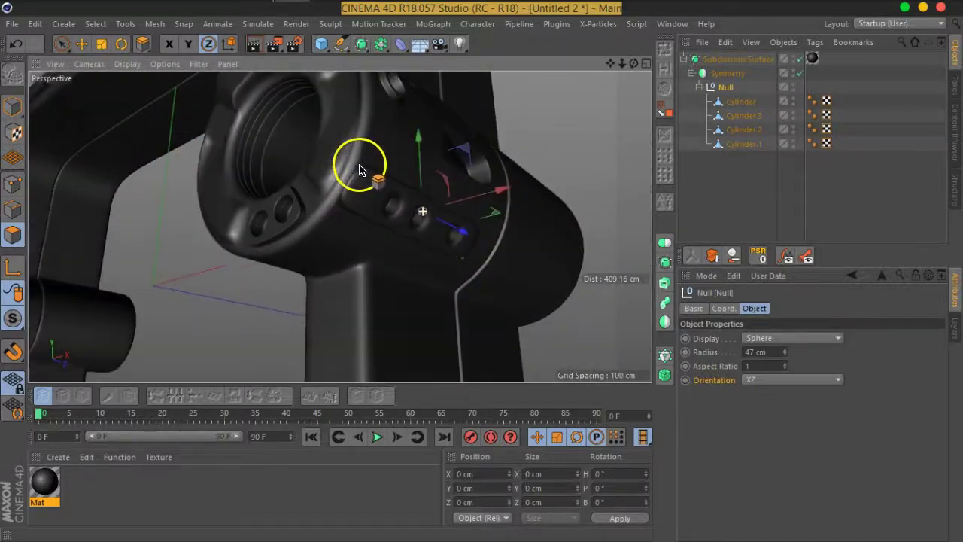
- Orbit around the post to inspect the smoothed button panel from several angles
{"action": "scroll", "coordinate": [346, 191], "scroll_direction": "up", "scroll_amount": 2}
{"action": "scroll", "coordinate": [376, 204], "scroll_direction": "up", "scroll_amount": 3}
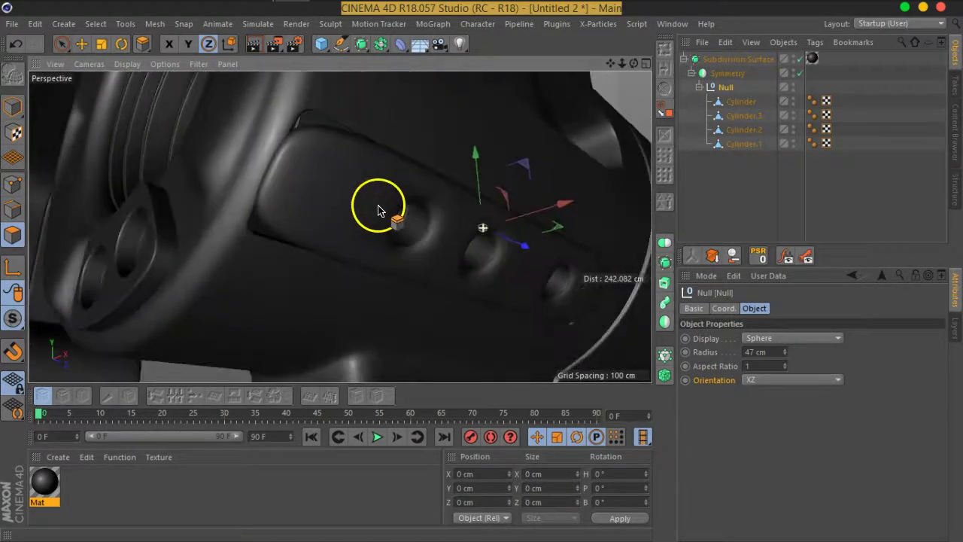
{"action": "mouse_move", "coordinate": [357, 185]}
{"action": "left_mouse_down", "text": "alt"}
{"action": "mouse_move", "coordinate": [516, 264]}
{"action": "mouse_move", "coordinate": [453, 243]}
{"action": "mouse_move", "coordinate": [373, 272]}
{"action": "mouse_move", "coordinate": [419, 301]}
{"action": "mouse_move", "coordinate": [303, 260]}
{"action": "mouse_move", "coordinate": [369, 322]}
{"action": "mouse_move", "coordinate": [341, 258]}
{"action": "mouse_move", "coordinate": [338, 326]}
{"action": "mouse_move", "coordinate": [276, 294]}
{"action": "left_mouse_up", "text": "alt"}
{"action": "scroll", "coordinate": [370, 322], "scroll_direction": "down", "scroll_amount": 5}
{"action": "scroll", "coordinate": [337, 327], "scroll_direction": "up", "scroll_amount": 3}
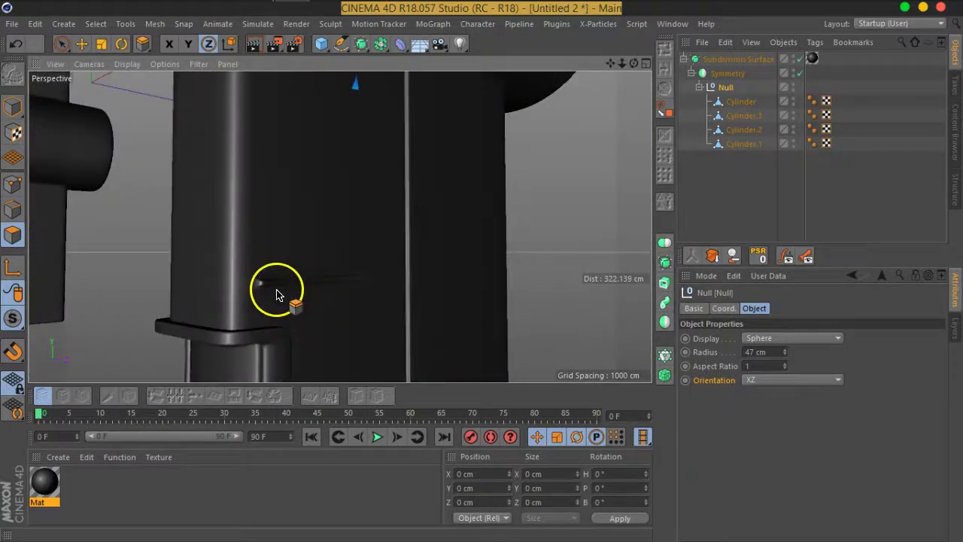
{"action": "left_click_drag", "start_coordinate": [280, 165], "coordinate": [349, 304], "text": "alt"}
{"action": "mouse_move", "coordinate": [305, 87]}
{"action": "left_mouse_down", "text": "alt"}
{"action": "mouse_move", "coordinate": [354, 157]}
{"action": "mouse_move", "coordinate": [374, 217]}
{"action": "mouse_move", "coordinate": [308, 177]}
{"action": "mouse_move", "coordinate": [391, 234]}
{"action": "left_mouse_up", "text": "alt"}
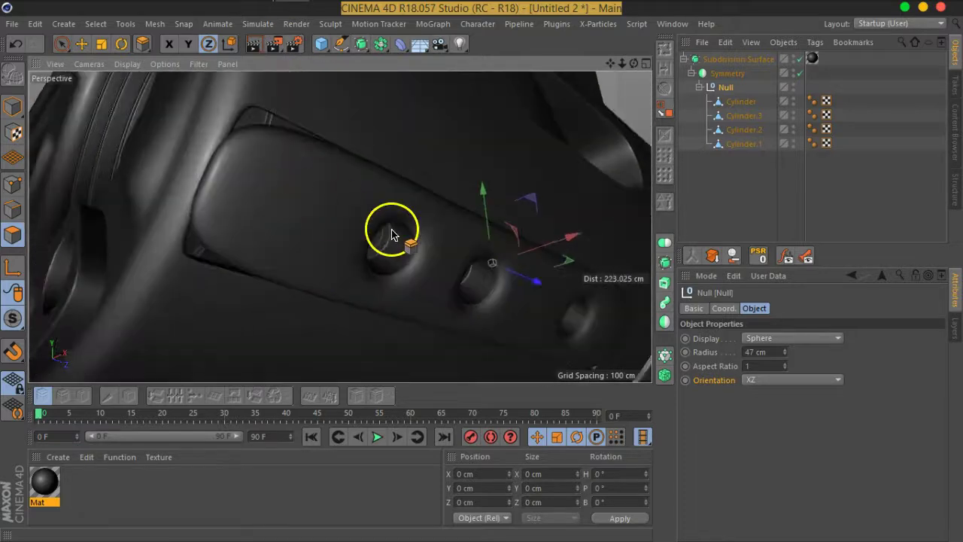
- Select and frame Cylinder.1, then disable smoothing to view its polygon cage
{"action": "left_click", "coordinate": [744, 144]}
{"action": "key", "text": "o"}
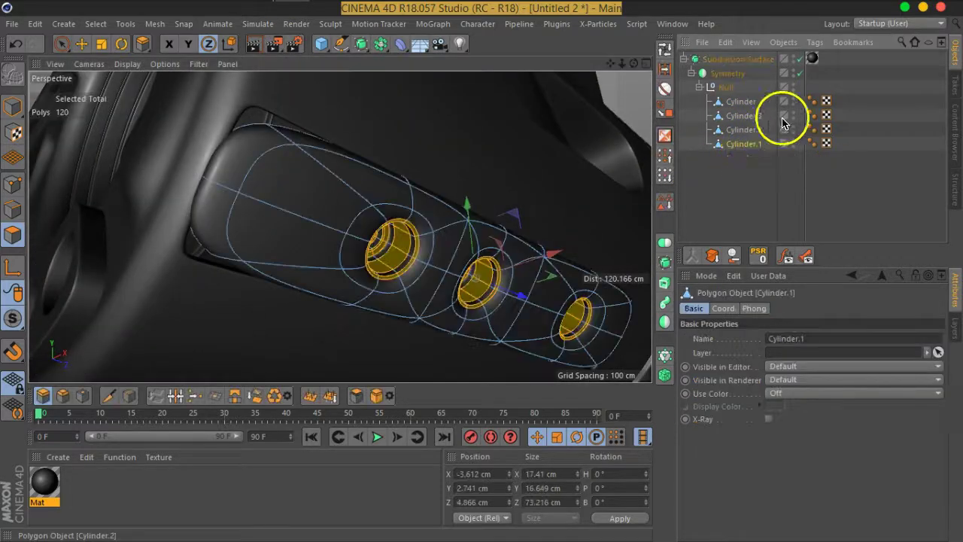
{"action": "left_click", "coordinate": [799, 59]}
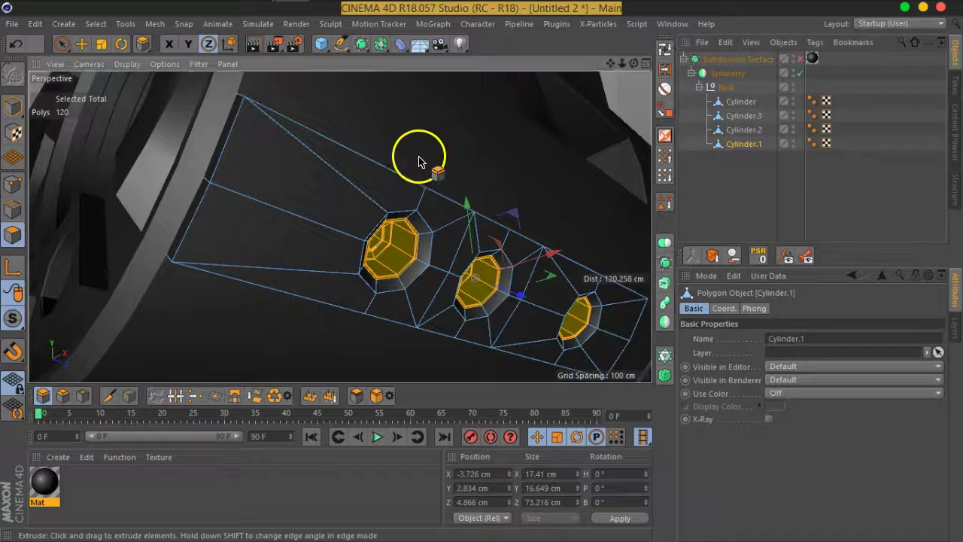
{"action": "left_click_drag", "start_coordinate": [419, 162], "coordinate": [445, 178], "text": "alt"}
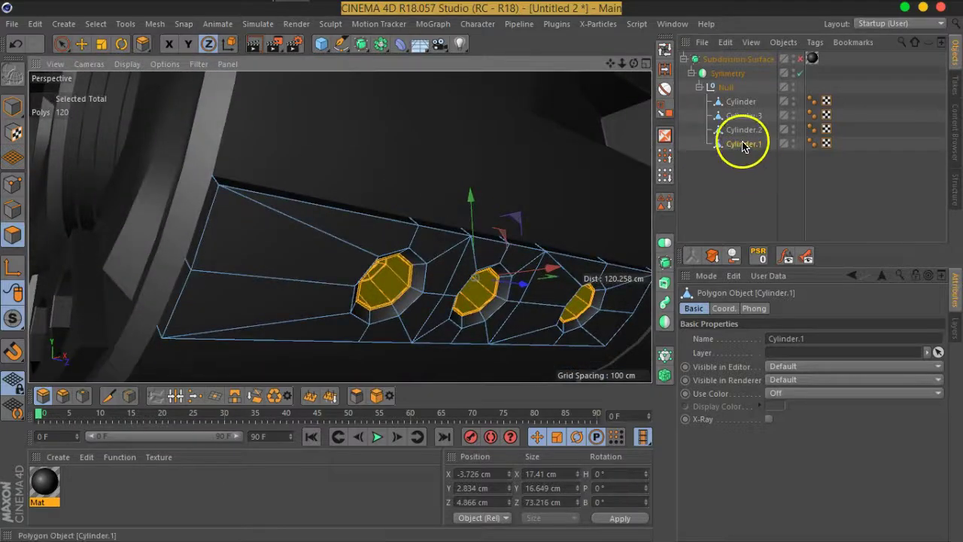
- With Loop/Path Cut, try loop cuts near the panel's corner and top edge, undoing the last
{"action": "right_click", "coordinate": [263, 209]}
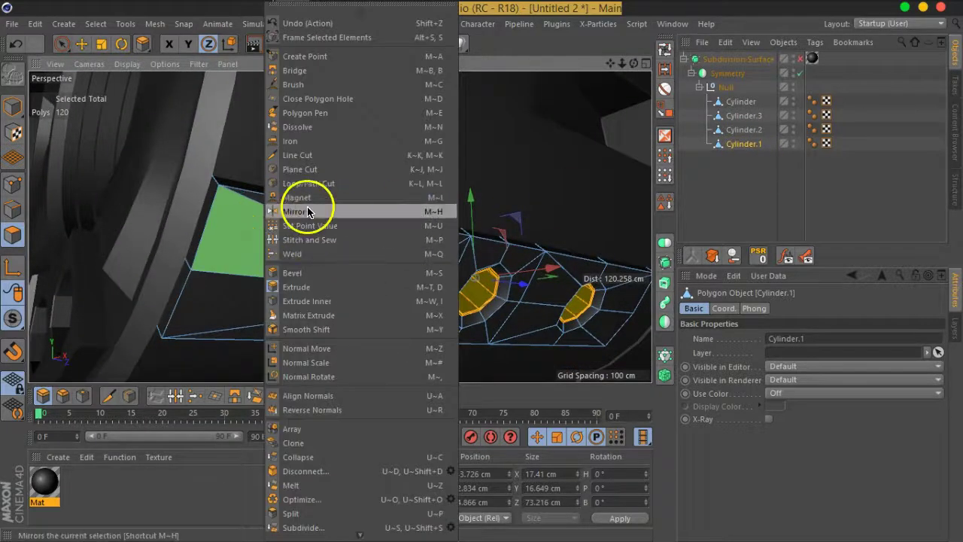
{"action": "left_click", "coordinate": [295, 183]}
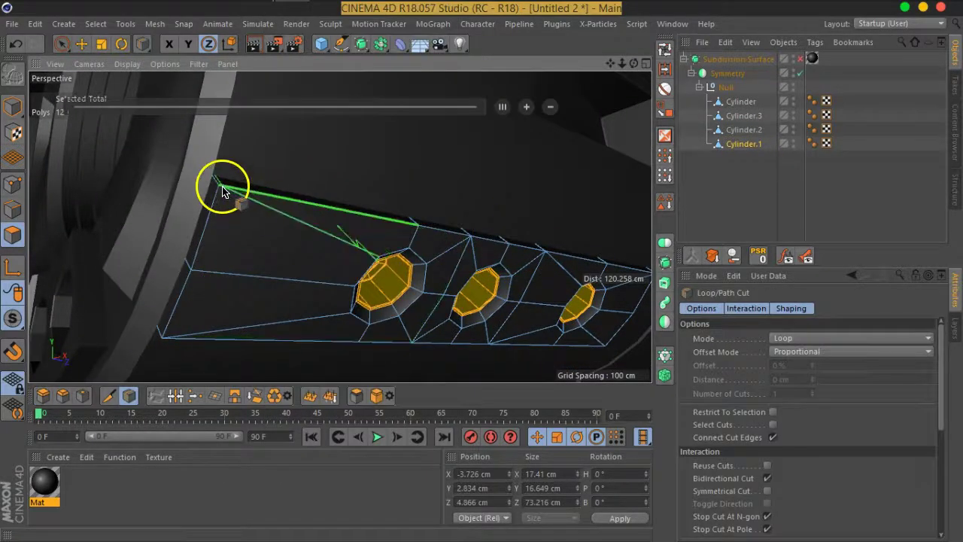
{"action": "left_click", "coordinate": [798, 58]}
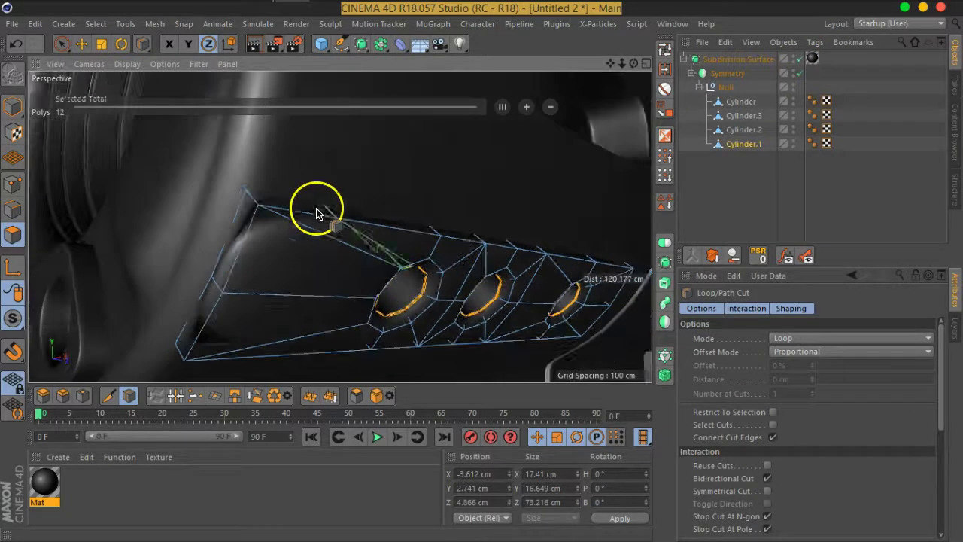
{"action": "scroll", "coordinate": [301, 211], "scroll_direction": "up", "scroll_amount": 3}
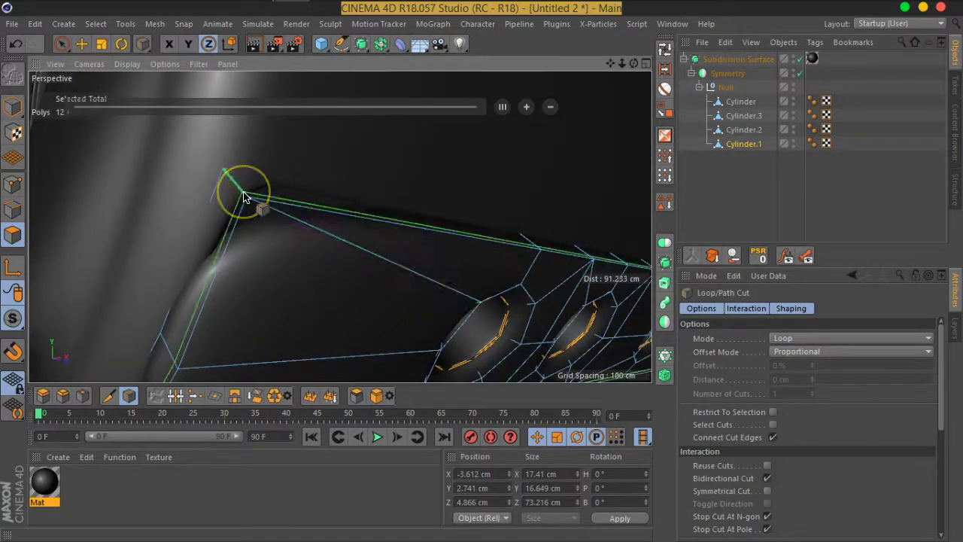
{"action": "left_click", "coordinate": [243, 197]}
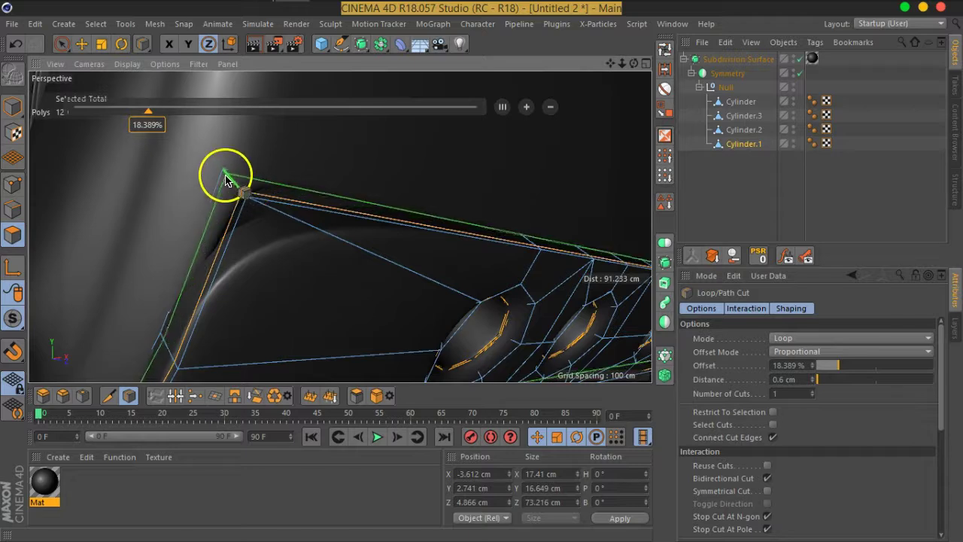
{"action": "left_click", "coordinate": [230, 180]}
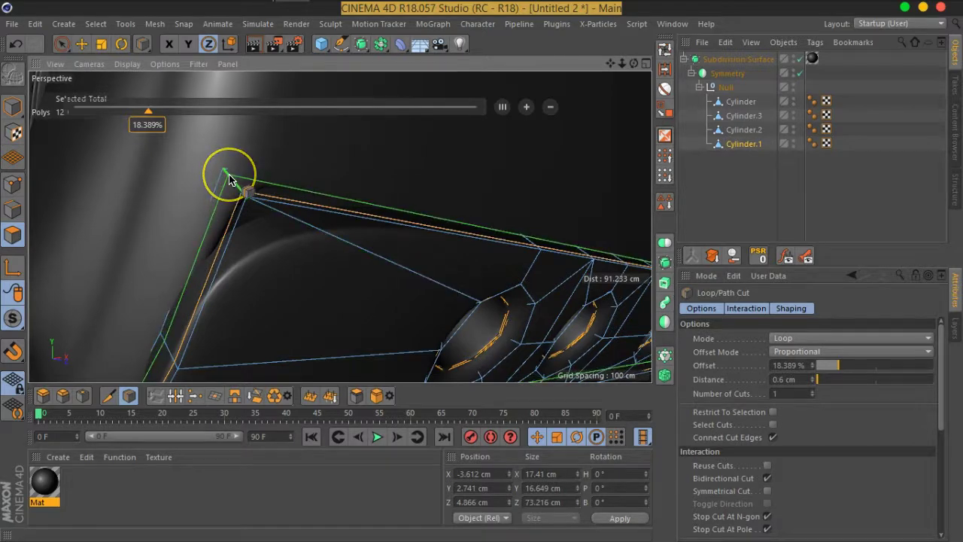
{"action": "mouse_move", "coordinate": [404, 252]}
{"action": "left_mouse_down", "text": "alt"}
{"action": "mouse_move", "coordinate": [383, 230]}
{"action": "mouse_move", "coordinate": [402, 228]}
{"action": "mouse_move", "coordinate": [413, 249]}
{"action": "mouse_move", "coordinate": [348, 276]}
{"action": "mouse_move", "coordinate": [397, 256]}
{"action": "left_mouse_up", "text": "alt"}
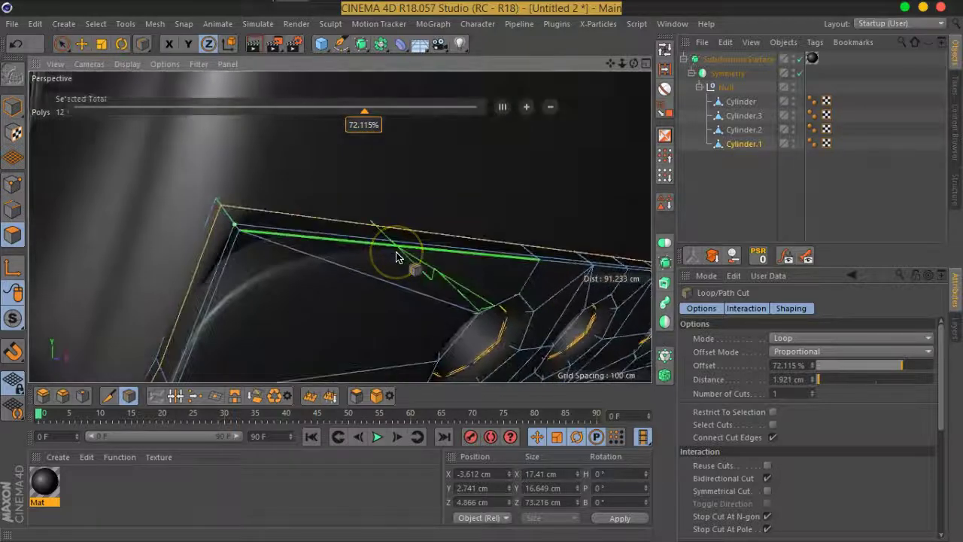
{"action": "left_click", "coordinate": [398, 257]}
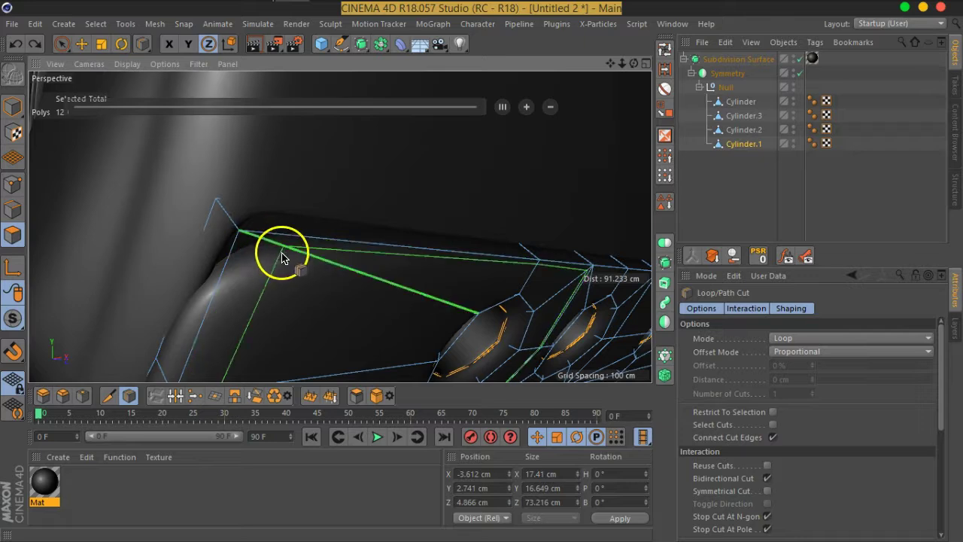
- Recheck the cage, cut a loop near the panel corner, then undo the misplaced cut
{"action": "left_click_drag", "start_coordinate": [316, 273], "coordinate": [351, 224], "text": "alt"}
{"action": "mouse_move", "coordinate": [456, 266]}
{"action": "left_mouse_down", "text": "alt"}
{"action": "mouse_move", "coordinate": [489, 251]}
{"action": "mouse_move", "coordinate": [501, 267]}
{"action": "mouse_move", "coordinate": [519, 259]}
{"action": "left_mouse_up", "text": "alt"}
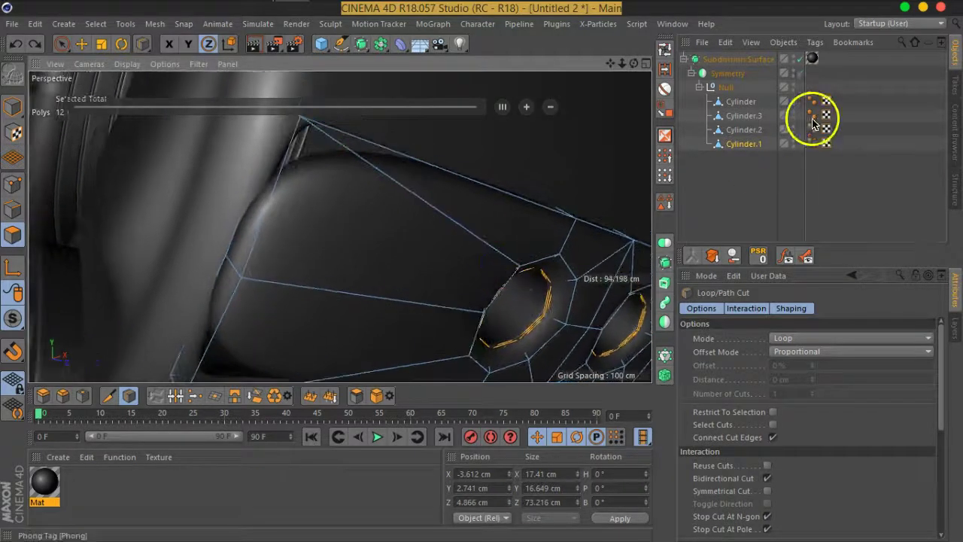
{"action": "left_click", "coordinate": [799, 60]}
{"action": "mouse_move", "coordinate": [354, 167]}
{"action": "left_mouse_down", "text": "alt"}
{"action": "mouse_move", "coordinate": [348, 194]}
{"action": "mouse_move", "coordinate": [344, 166]}
{"action": "left_mouse_up", "text": "alt"}
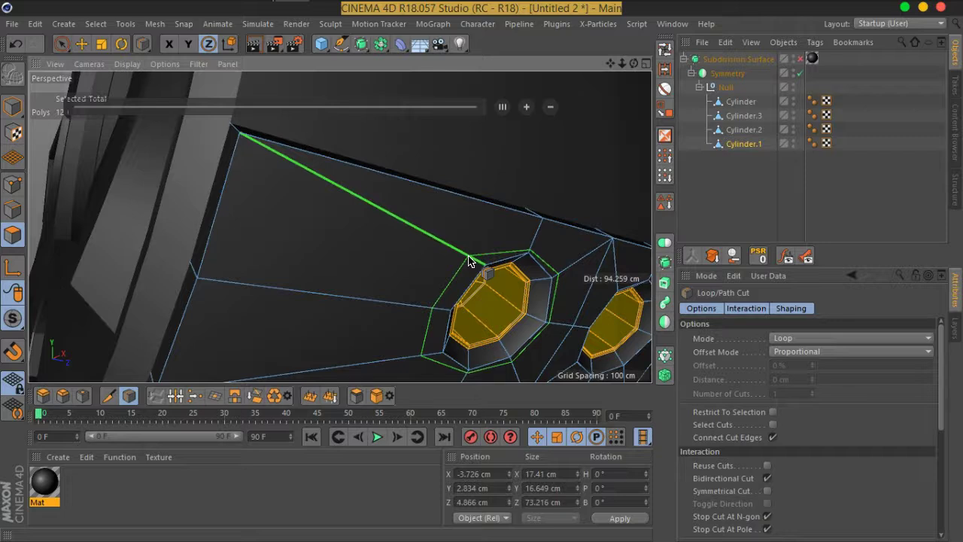
{"action": "left_click", "coordinate": [790, 65]}
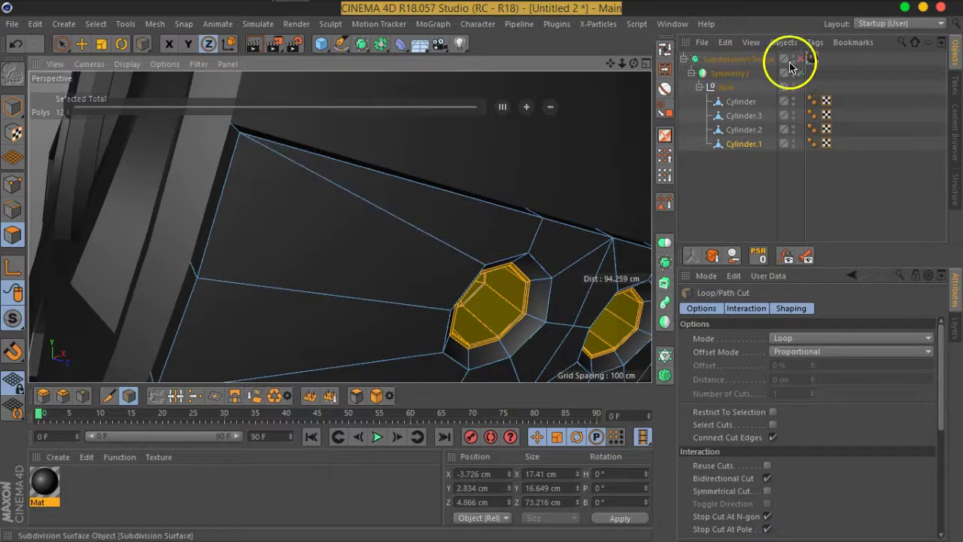
{"action": "scroll", "coordinate": [264, 206], "scroll_direction": "up", "scroll_amount": 3}
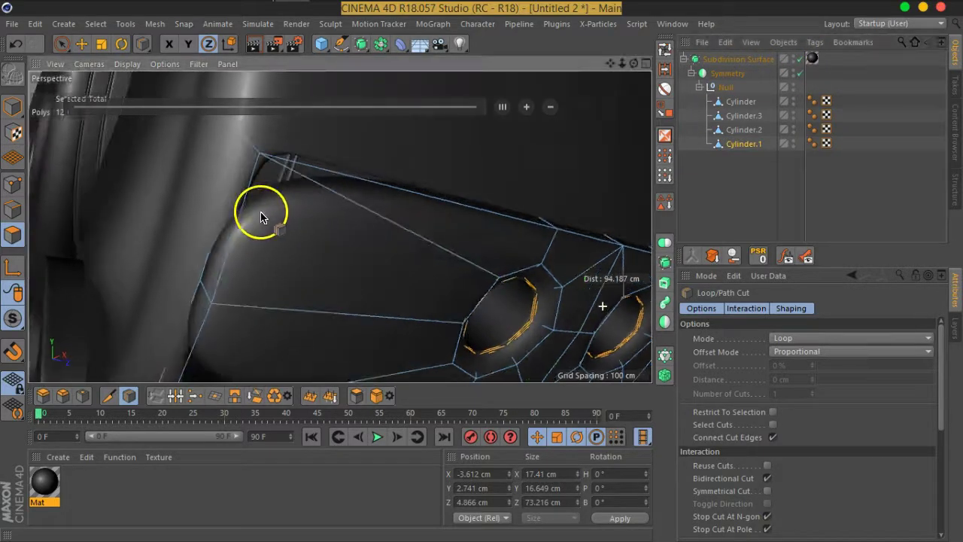
{"action": "scroll", "coordinate": [263, 226], "scroll_direction": "up", "scroll_amount": 3}
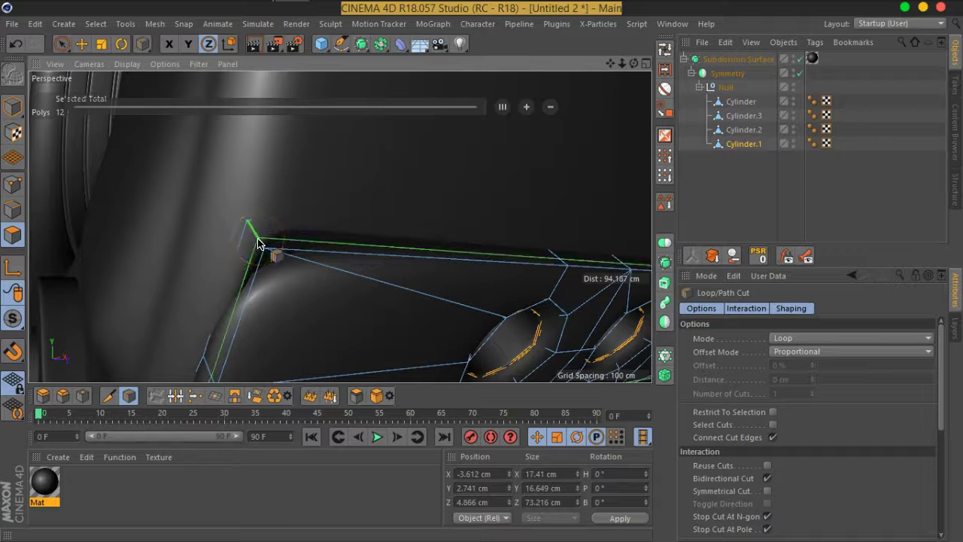
{"action": "left_click", "coordinate": [258, 243]}
{"action": "left_click_drag", "start_coordinate": [258, 243], "coordinate": [252, 231]}
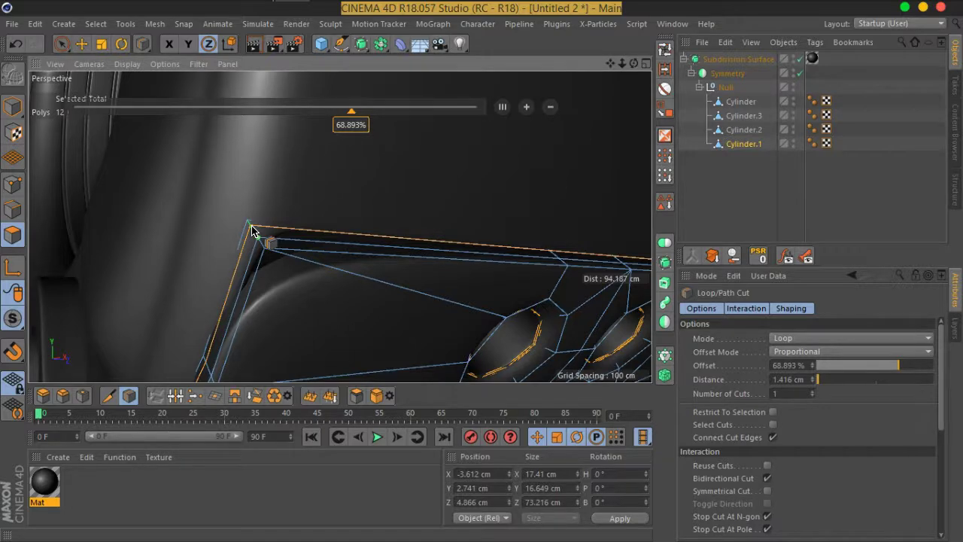
{"action": "key", "text": "ctrl+z"}
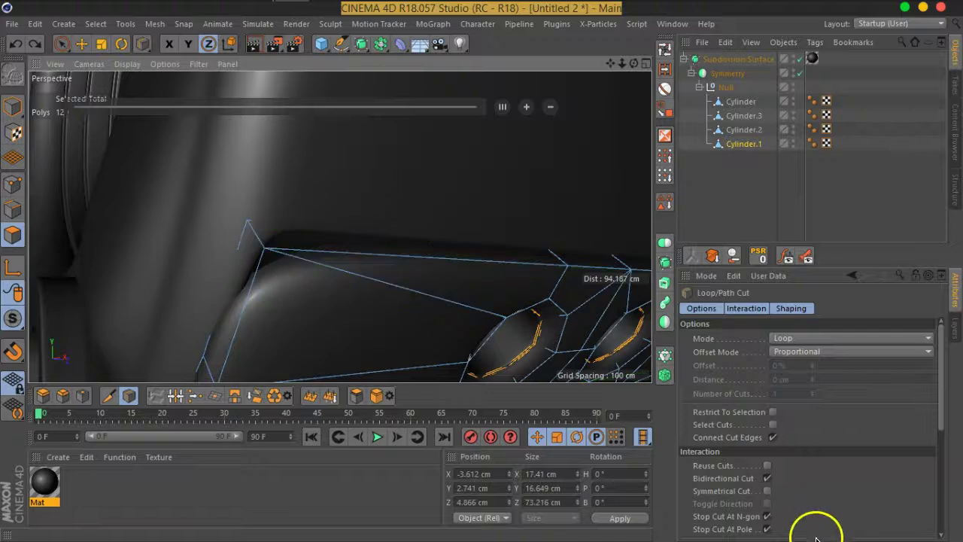
- Untick Stop Cut At N-gons and cut a loop near the top vertex at about 31% offset
{"action": "left_click", "coordinate": [764, 519]}
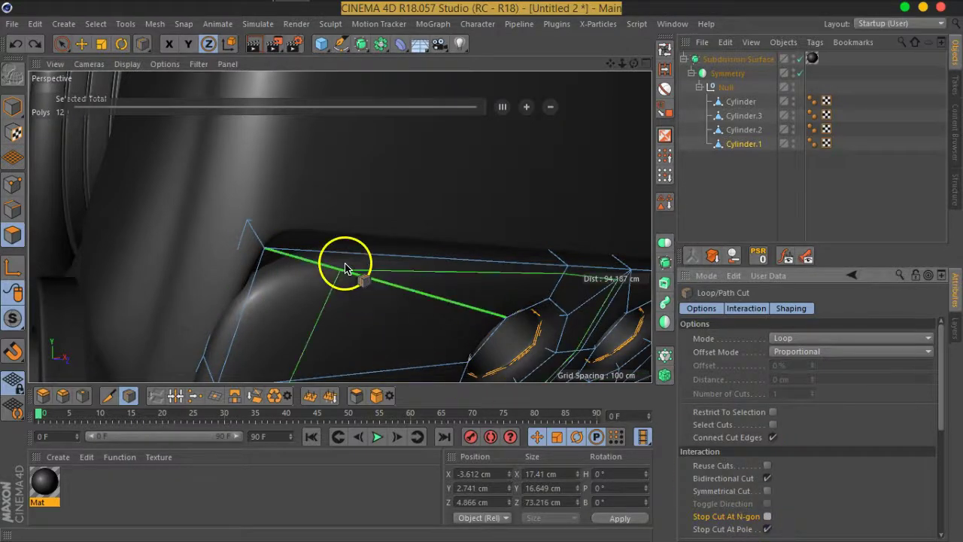
{"action": "left_click", "coordinate": [271, 258]}
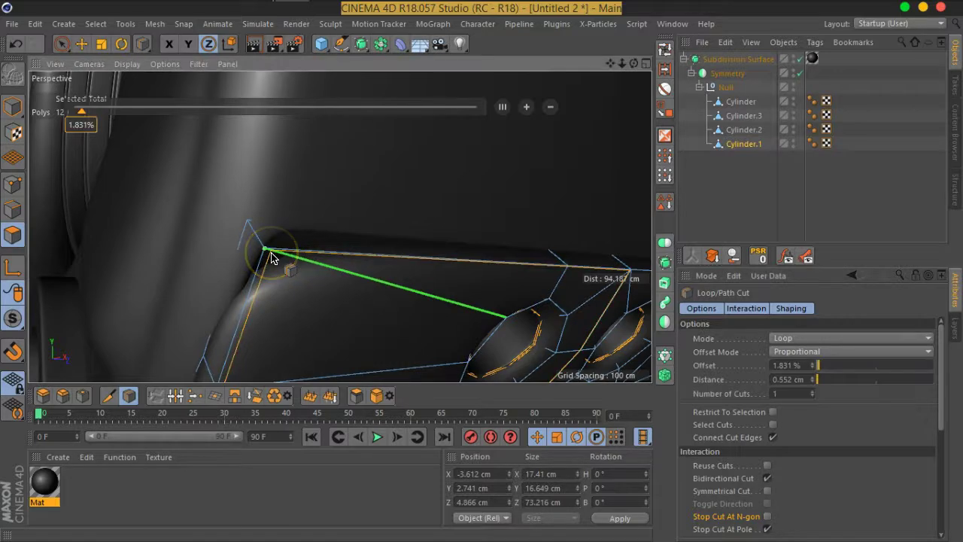
{"action": "left_click_drag", "start_coordinate": [272, 258], "coordinate": [251, 235]}
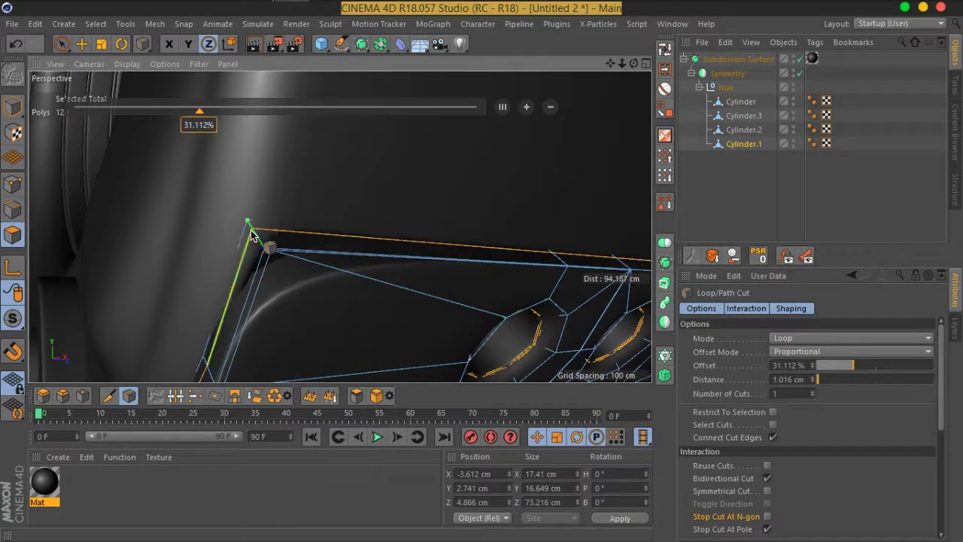
{"action": "right_click_drag", "start_coordinate": [381, 303], "coordinate": [442, 325], "text": "alt"}
{"action": "mouse_move", "coordinate": [441, 325]}
{"action": "left_mouse_down", "text": "alt"}
{"action": "mouse_move", "coordinate": [399, 275]}
{"action": "mouse_move", "coordinate": [308, 236]}
{"action": "mouse_move", "coordinate": [409, 223]}
{"action": "mouse_move", "coordinate": [421, 264]}
{"action": "left_mouse_up", "text": "alt"}
{"action": "scroll", "coordinate": [314, 269], "scroll_direction": "up", "scroll_amount": 3}
{"action": "scroll", "coordinate": [314, 272], "scroll_direction": "up", "scroll_amount": 3}
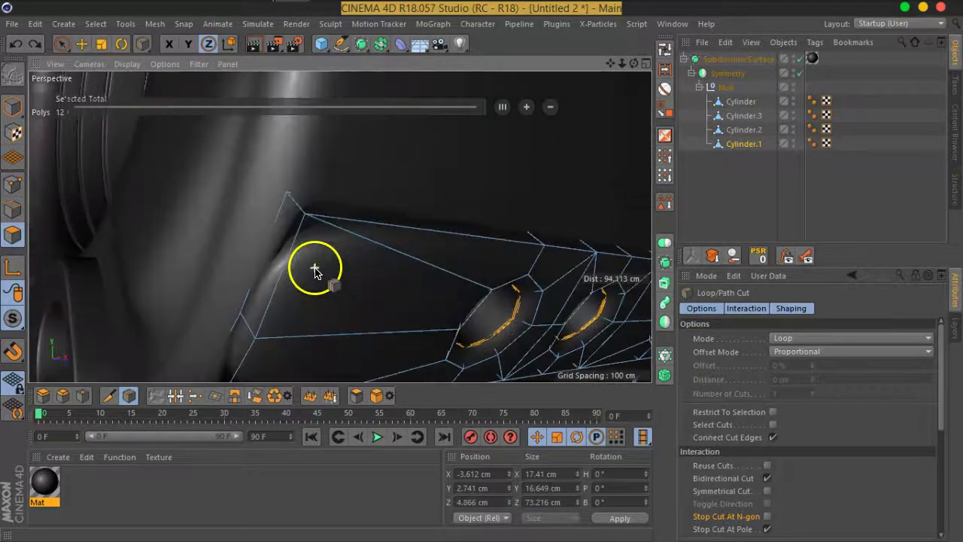
- Hide the body, frame the panel, and try a loop cut around its pointed end, then undo it
{"action": "left_click", "coordinate": [792, 118]}
{"action": "key", "text": "h"}
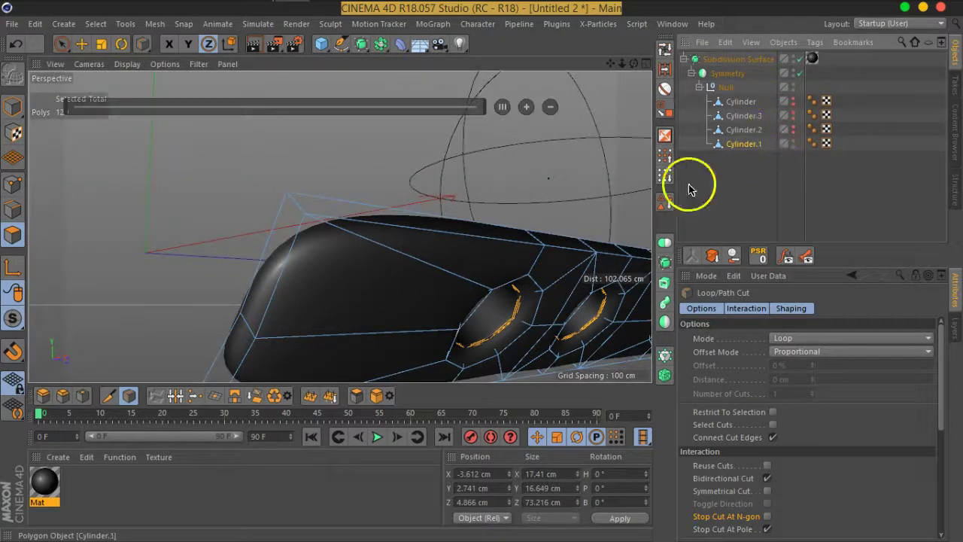
{"action": "mouse_move", "coordinate": [430, 276]}
{"action": "left_mouse_down", "text": "alt"}
{"action": "mouse_move", "coordinate": [579, 319]}
{"action": "mouse_move", "coordinate": [344, 232]}
{"action": "mouse_move", "coordinate": [376, 262]}
{"action": "mouse_move", "coordinate": [361, 241]}
{"action": "mouse_move", "coordinate": [365, 223]}
{"action": "left_mouse_up", "text": "alt"}
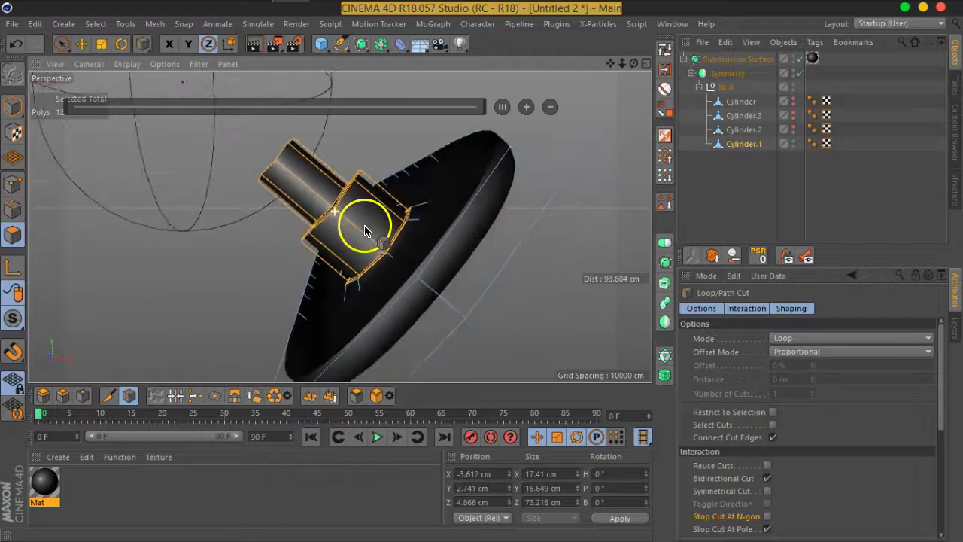
{"action": "left_click", "coordinate": [423, 286]}
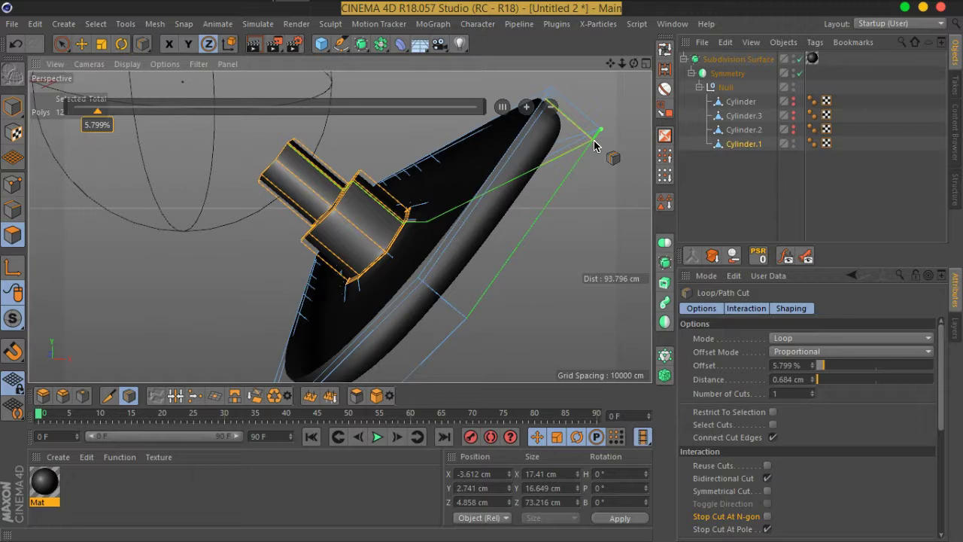
{"action": "mouse_move", "coordinate": [594, 145]}
{"action": "left_mouse_down", "text": "alt"}
{"action": "mouse_move", "coordinate": [489, 174]}
{"action": "mouse_move", "coordinate": [431, 172]}
{"action": "mouse_move", "coordinate": [566, 179]}
{"action": "left_mouse_up", "text": "alt"}
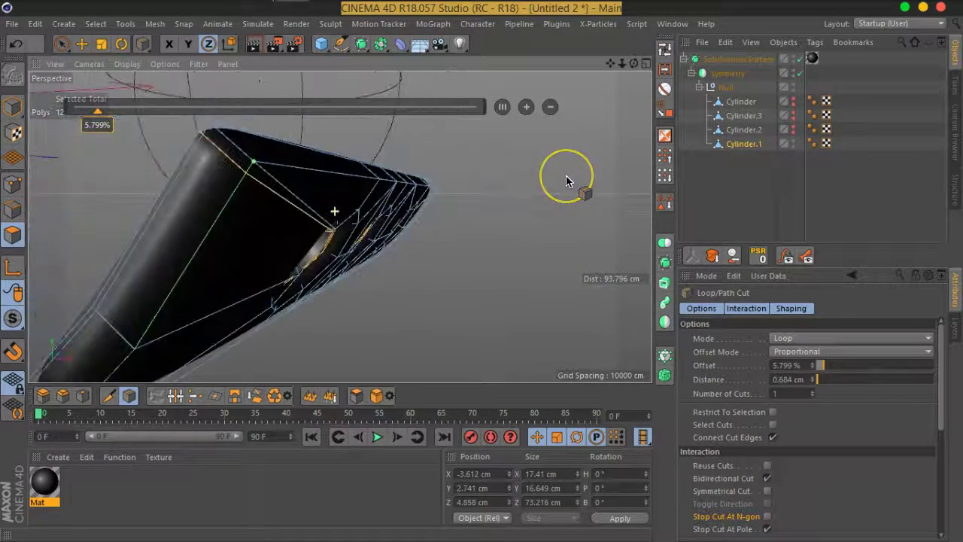
{"action": "key", "text": "ctrl+z"}
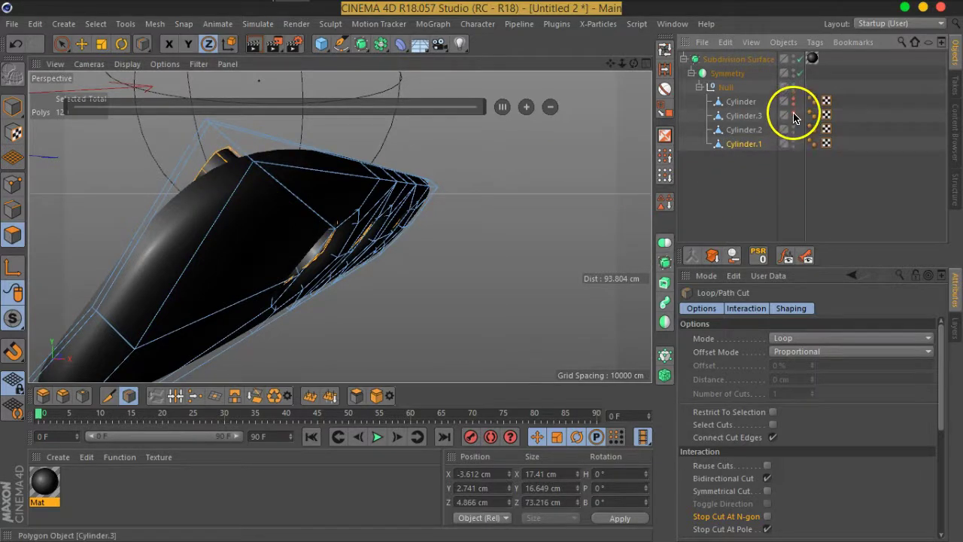
- Cut a loop at 88.135% offset (about 2.611 cm) along the panel's long top edge
{"action": "left_click_drag", "start_coordinate": [588, 205], "coordinate": [319, 222], "text": "alt"}
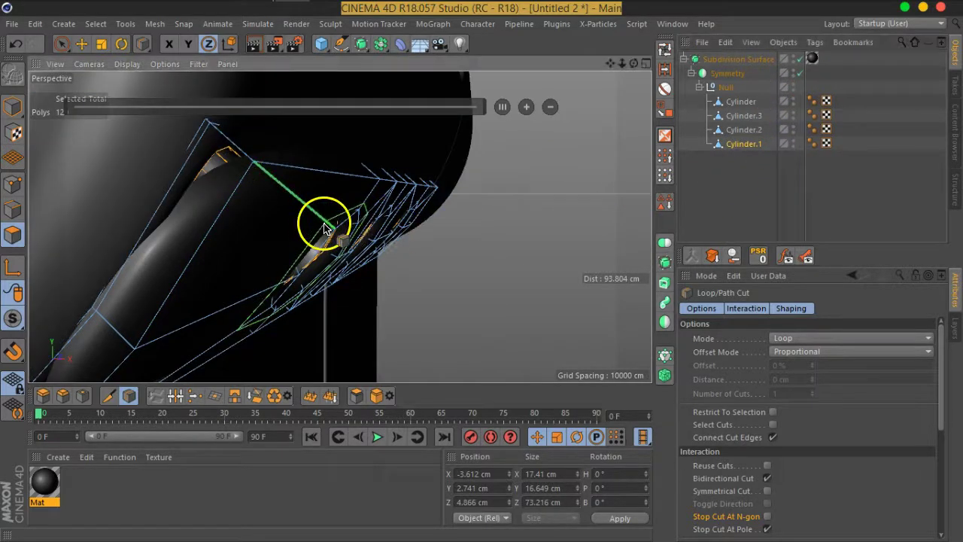
{"action": "mouse_move", "coordinate": [422, 194]}
{"action": "left_mouse_down", "text": "alt"}
{"action": "mouse_move", "coordinate": [301, 208]}
{"action": "mouse_move", "coordinate": [230, 203]}
{"action": "mouse_move", "coordinate": [346, 233]}
{"action": "left_mouse_up", "text": "alt"}
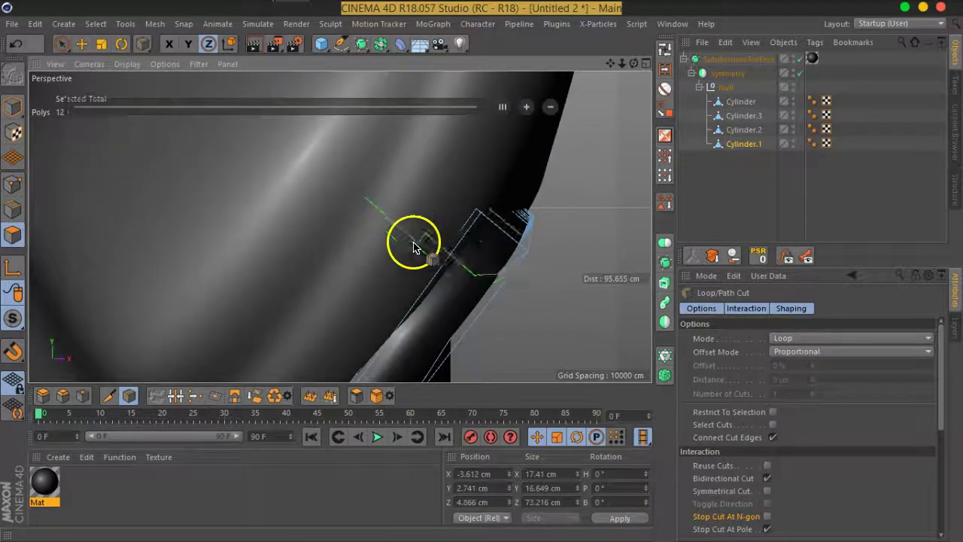
{"action": "left_click_drag", "start_coordinate": [413, 248], "coordinate": [366, 241], "text": "alt"}
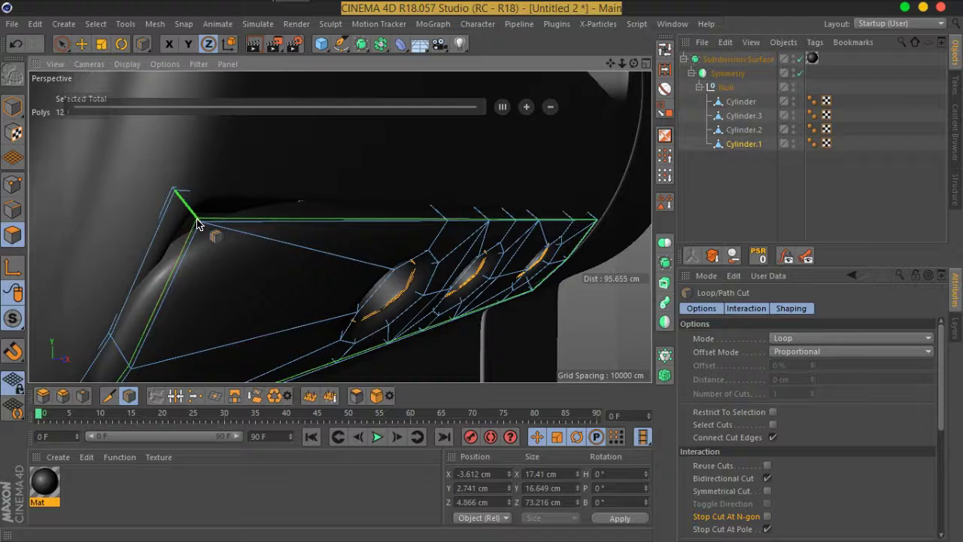
{"action": "left_click", "coordinate": [196, 223]}
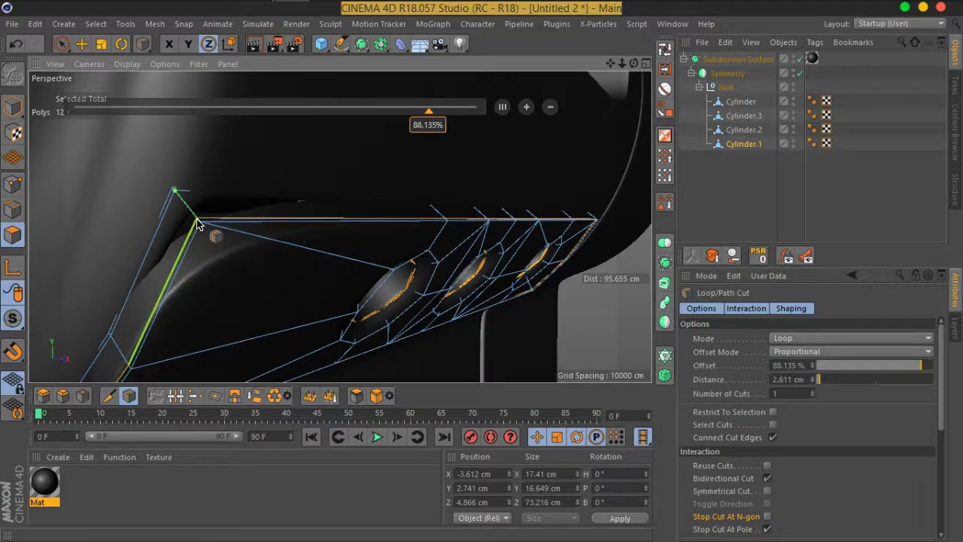
{"action": "left_click", "coordinate": [444, 242]}
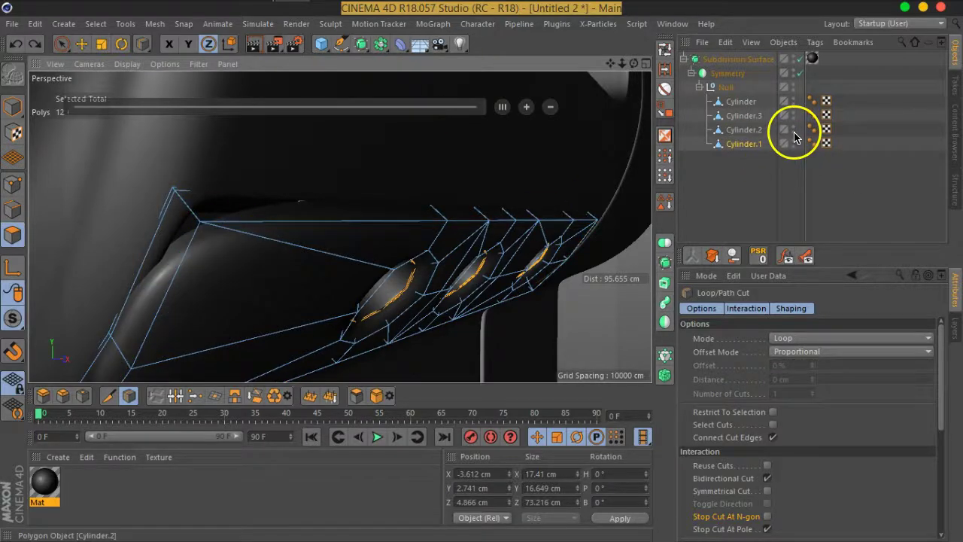
- Cut two tight loops near the panel edge at about 3.2% and 5.6% offset
{"action": "scroll", "coordinate": [441, 189], "scroll_direction": "down", "scroll_amount": 3}
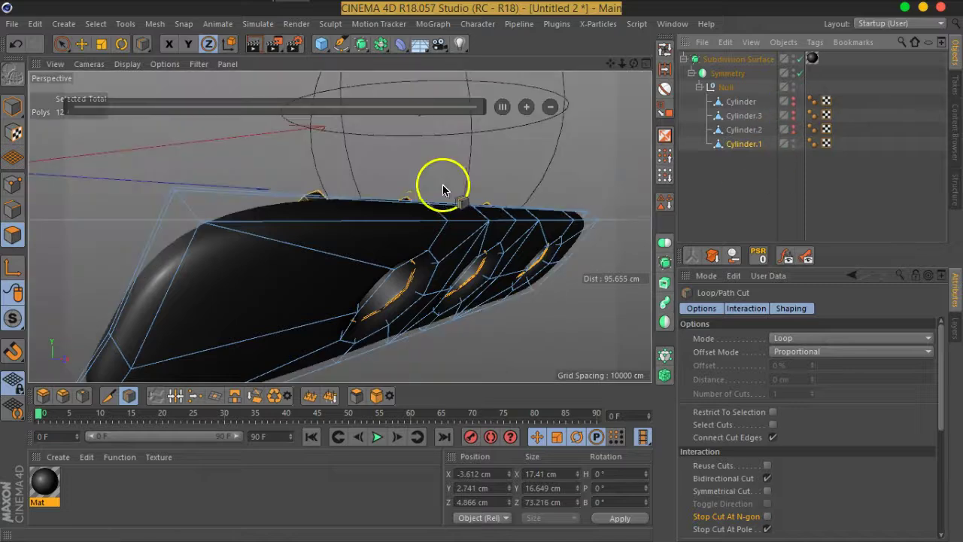
{"action": "mouse_move", "coordinate": [441, 188]}
{"action": "left_mouse_down", "text": "alt"}
{"action": "mouse_move", "coordinate": [481, 216]}
{"action": "mouse_move", "coordinate": [468, 220]}
{"action": "left_mouse_up", "text": "alt"}
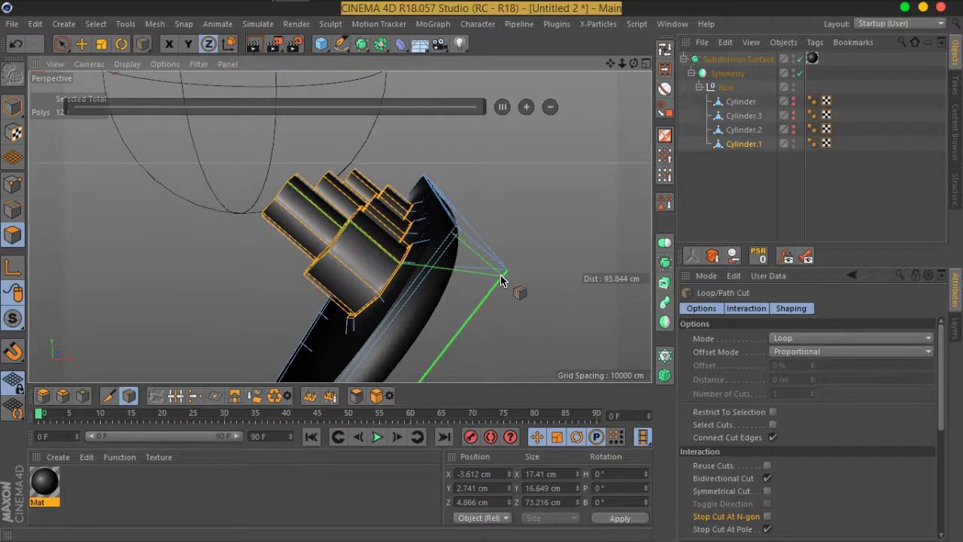
{"action": "left_click", "coordinate": [502, 280]}
{"action": "left_click_drag", "start_coordinate": [495, 301], "coordinate": [378, 374], "text": "alt"}
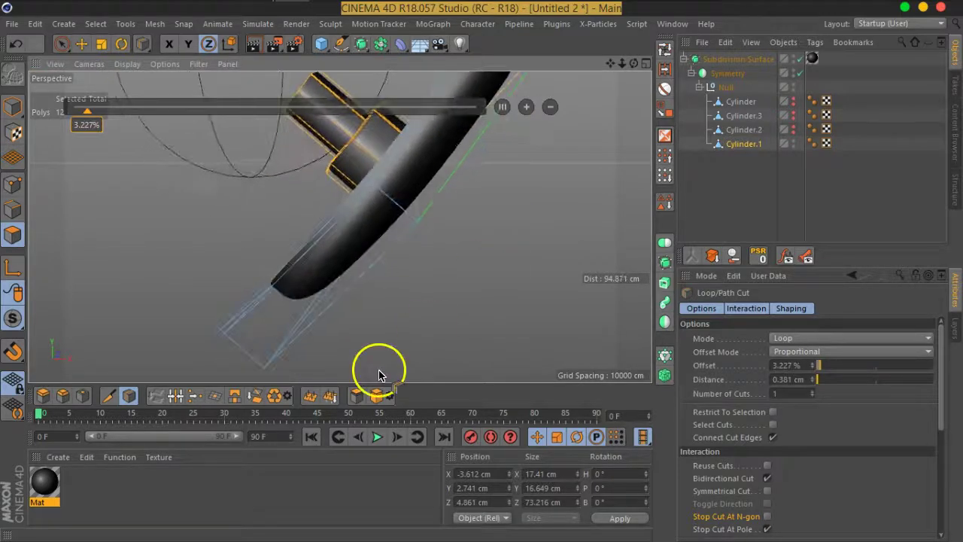
{"action": "left_click", "coordinate": [230, 327]}
{"action": "mouse_move", "coordinate": [408, 226]}
{"action": "left_mouse_down", "text": "alt"}
{"action": "mouse_move", "coordinate": [331, 263]}
{"action": "mouse_move", "coordinate": [275, 268]}
{"action": "mouse_move", "coordinate": [307, 248]}
{"action": "mouse_move", "coordinate": [294, 247]}
{"action": "mouse_move", "coordinate": [284, 159]}
{"action": "left_mouse_up", "text": "alt"}
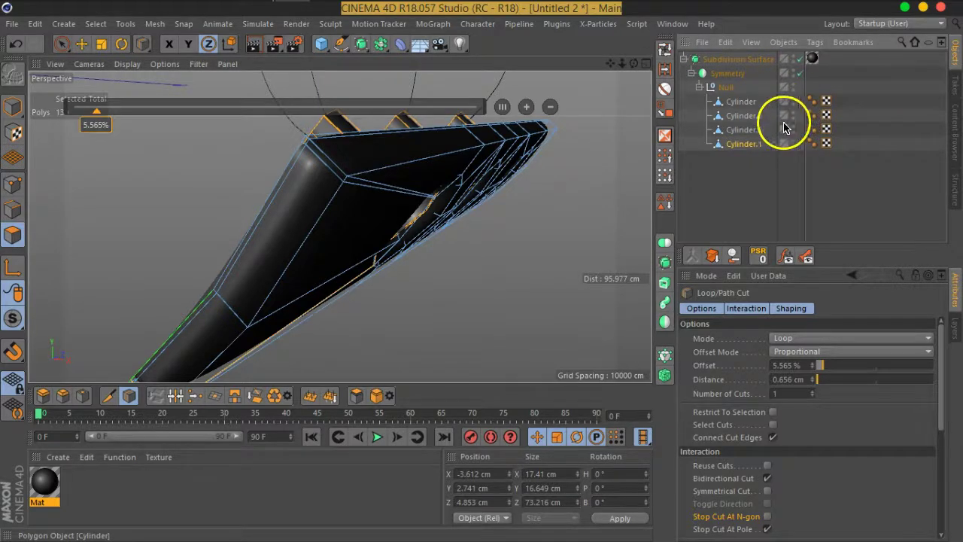
{"action": "scroll", "coordinate": [382, 241], "scroll_direction": "up", "scroll_amount": 5}
{"action": "mouse_move", "coordinate": [383, 241]}
{"action": "left_mouse_down", "text": "alt"}
{"action": "mouse_move", "coordinate": [215, 150]}
{"action": "mouse_move", "coordinate": [256, 148]}
{"action": "left_mouse_up", "text": "alt"}
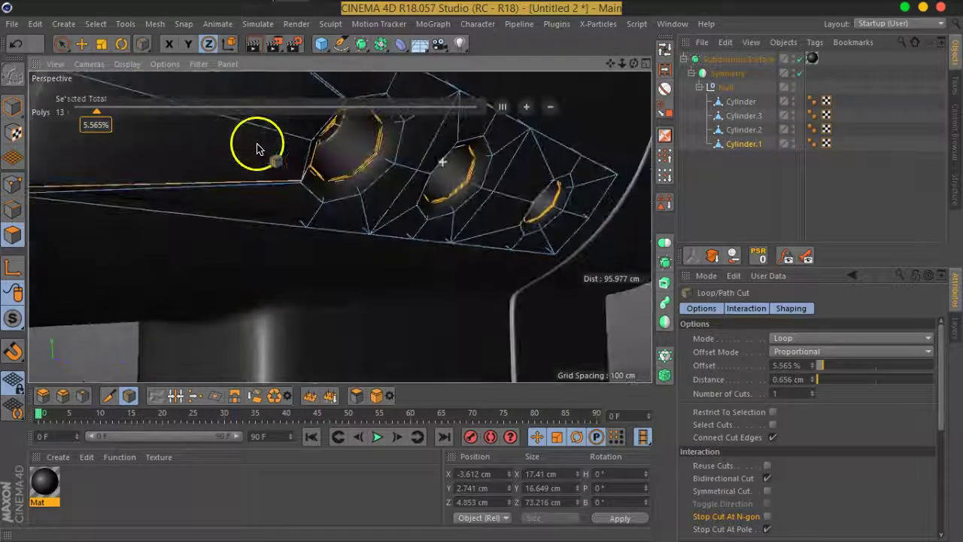
- Deselect everything and orbit to view the smoothed button on the panel
{"action": "left_click", "coordinate": [715, 189]}
{"action": "scroll", "coordinate": [277, 193], "scroll_direction": "down", "scroll_amount": 3}
{"action": "scroll", "coordinate": [279, 193], "scroll_direction": "up", "scroll_amount": 2}
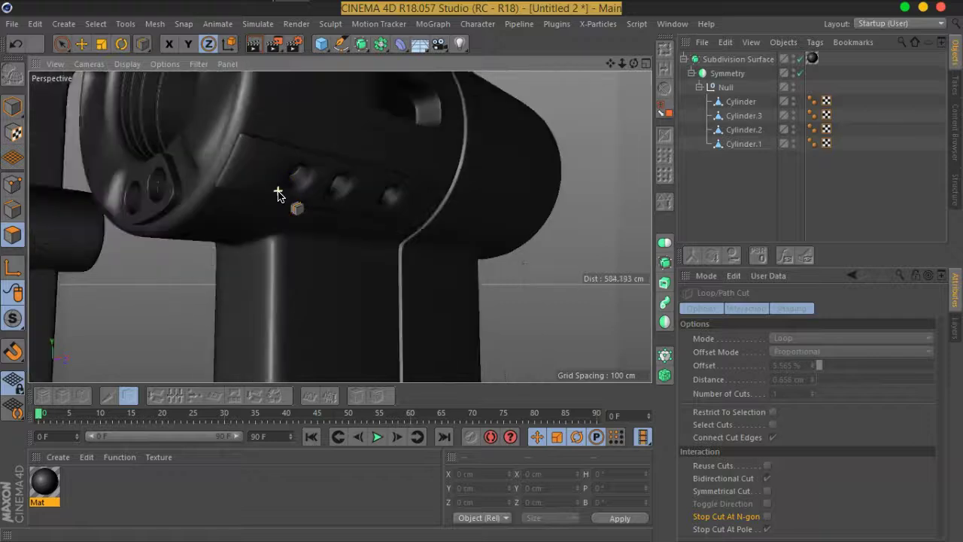
{"action": "scroll", "coordinate": [226, 179], "scroll_direction": "up", "scroll_amount": 3}
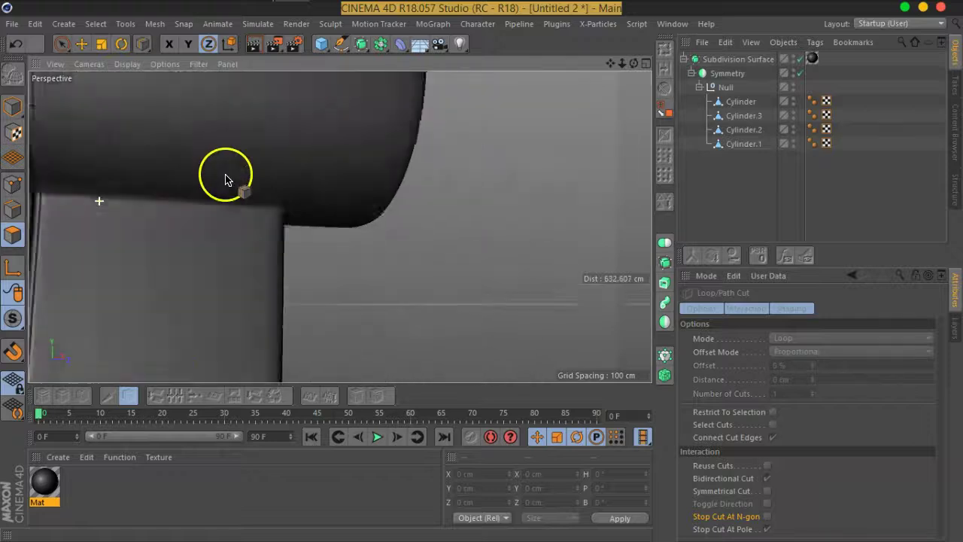
{"action": "mouse_move", "coordinate": [226, 179]}
{"action": "left_mouse_down", "text": "alt"}
{"action": "mouse_move", "coordinate": [221, 173]}
{"action": "mouse_move", "coordinate": [246, 176]}
{"action": "mouse_move", "coordinate": [188, 145]}
{"action": "mouse_move", "coordinate": [290, 200]}
{"action": "left_mouse_up", "text": "alt"}
{"action": "scroll", "coordinate": [257, 180], "scroll_direction": "up", "scroll_amount": 2}
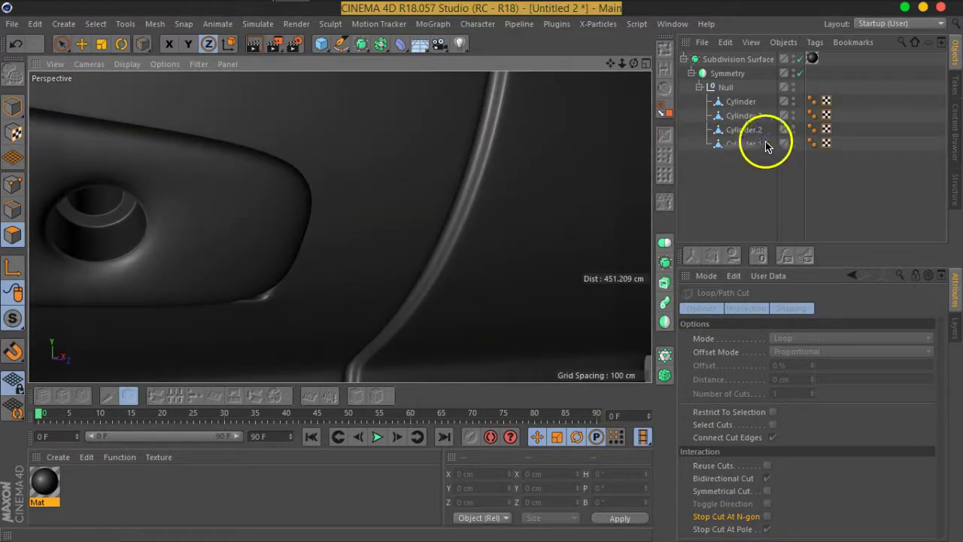
- Isolate Cylinder.1 and cut a supporting loop near the panel's end at about 84%
{"action": "left_click", "coordinate": [743, 129]}
{"action": "left_click", "coordinate": [745, 144]}
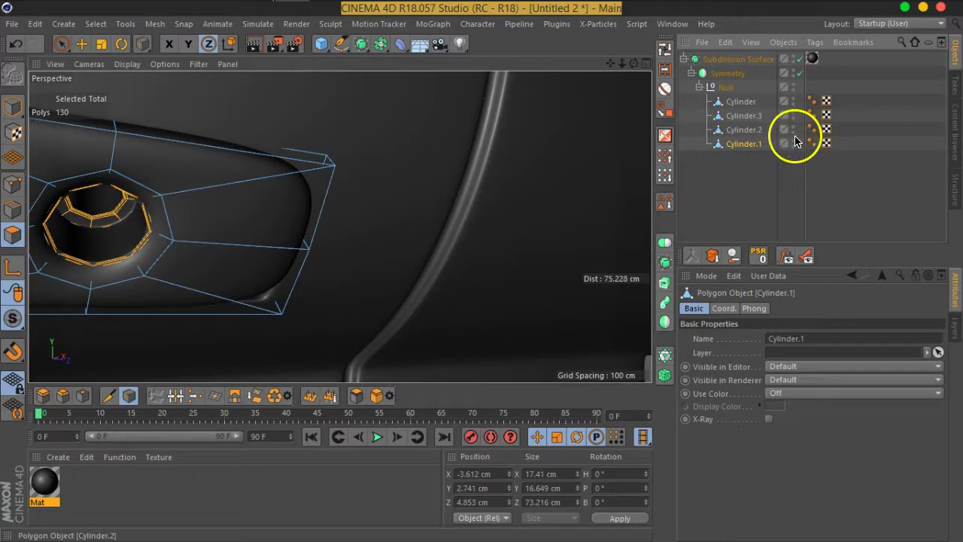
{"action": "left_click_drag", "start_coordinate": [794, 111], "coordinate": [794, 129]}
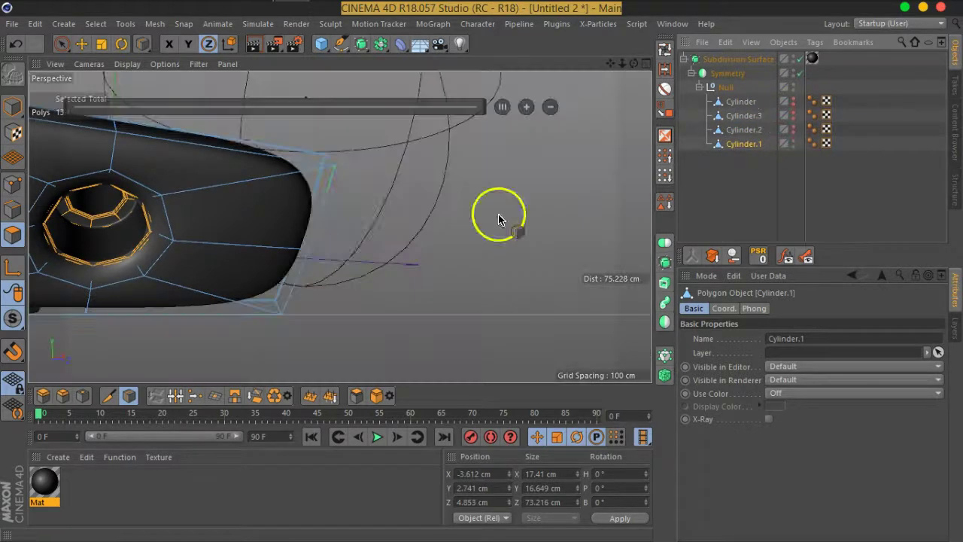
{"action": "mouse_move", "coordinate": [271, 165]}
{"action": "left_mouse_down", "text": "alt"}
{"action": "mouse_move", "coordinate": [232, 193]}
{"action": "mouse_move", "coordinate": [224, 247]}
{"action": "mouse_move", "coordinate": [333, 166]}
{"action": "mouse_move", "coordinate": [344, 198]}
{"action": "mouse_move", "coordinate": [335, 150]}
{"action": "mouse_move", "coordinate": [340, 159]}
{"action": "left_mouse_up", "text": "alt"}
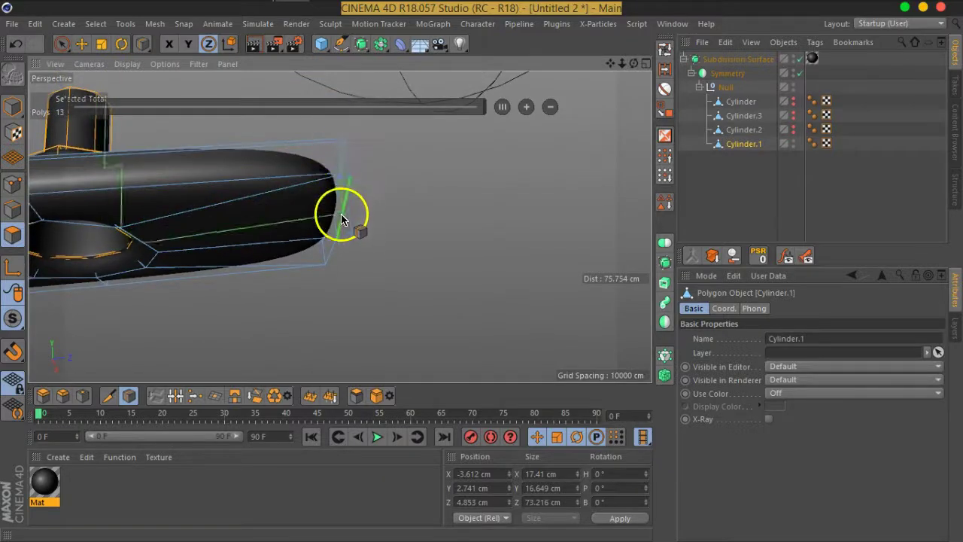
{"action": "mouse_move", "coordinate": [343, 183]}
{"action": "left_mouse_down", "text": "alt"}
{"action": "mouse_move", "coordinate": [333, 189]}
{"action": "mouse_move", "coordinate": [311, 164]}
{"action": "mouse_move", "coordinate": [268, 228]}
{"action": "left_mouse_up", "text": "alt"}
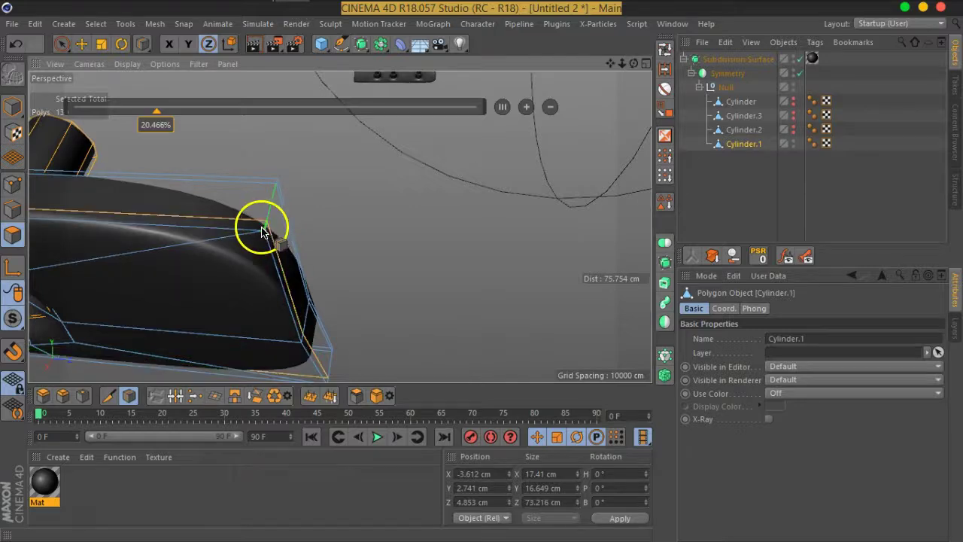
{"action": "mouse_move", "coordinate": [254, 228]}
{"action": "left_mouse_down"}
{"action": "mouse_move", "coordinate": [271, 182]}
{"action": "mouse_move", "coordinate": [285, 224]}
{"action": "left_mouse_up"}
{"action": "middle_click_drag", "start_coordinate": [354, 358], "coordinate": [354, 305], "text": "alt"}
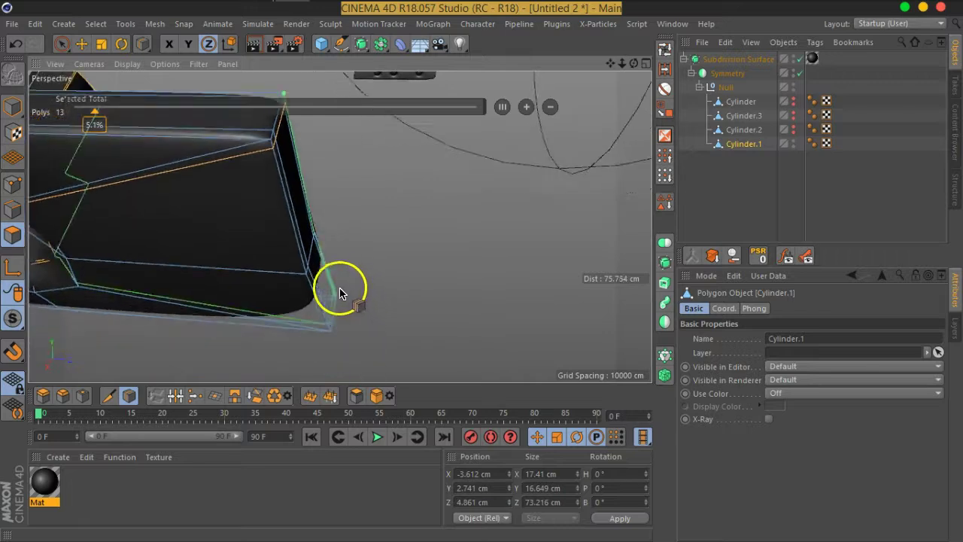
{"action": "left_click", "coordinate": [338, 293]}
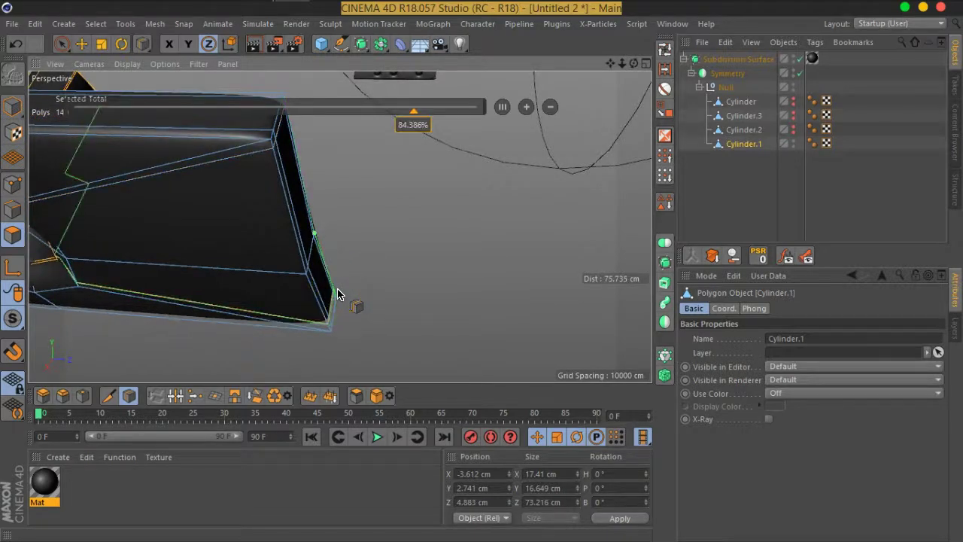
{"action": "mouse_move", "coordinate": [129, 283]}
{"action": "left_mouse_down", "text": "alt"}
{"action": "mouse_move", "coordinate": [97, 275]}
{"action": "mouse_move", "coordinate": [361, 241]}
{"action": "left_mouse_up", "text": "alt"}
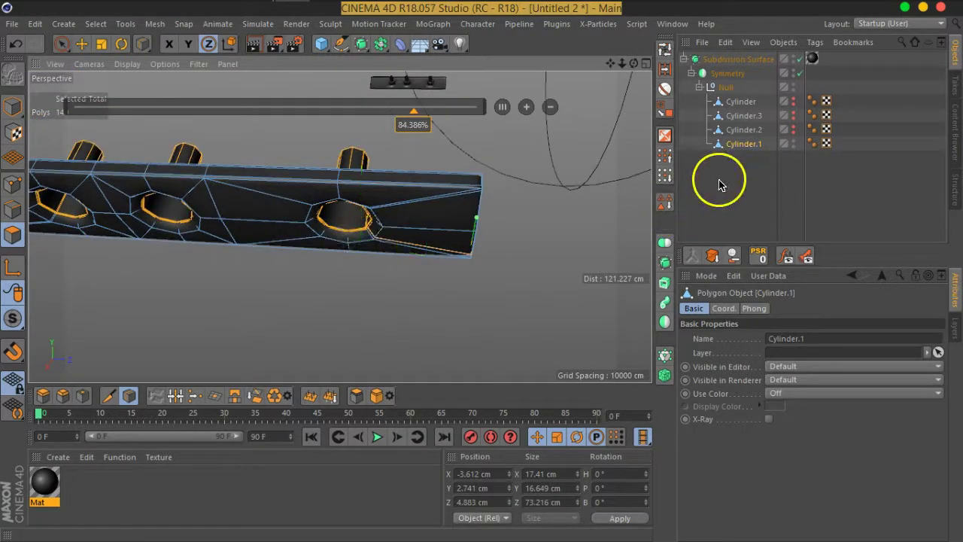
{"action": "left_click", "coordinate": [718, 179]}
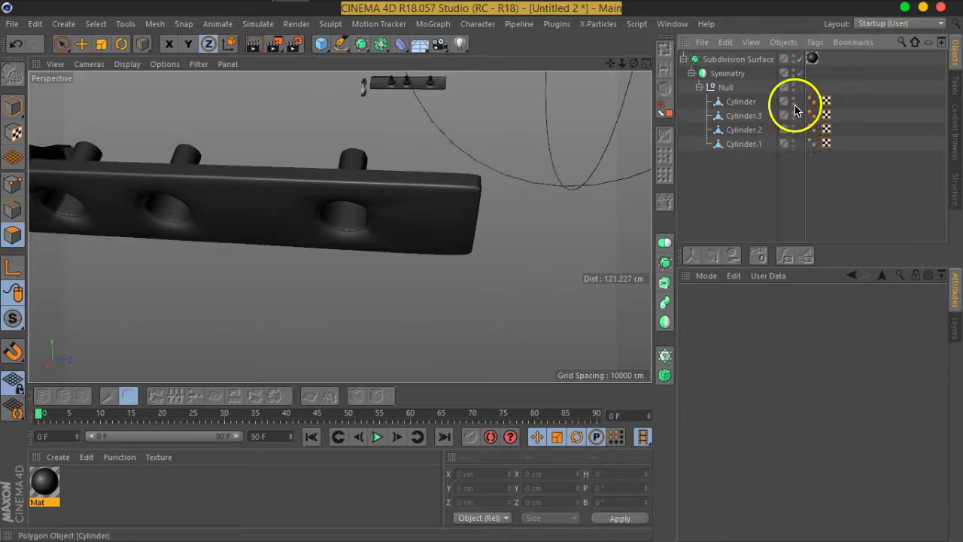
- Zoom out and orbit to show the whole smoothed tool with handle and barrel
{"action": "mouse_move", "coordinate": [362, 256]}
{"action": "left_mouse_down", "text": "alt"}
{"action": "mouse_move", "coordinate": [211, 226]}
{"action": "mouse_move", "coordinate": [323, 189]}
{"action": "mouse_move", "coordinate": [525, 165]}
{"action": "mouse_move", "coordinate": [168, 168]}
{"action": "mouse_move", "coordinate": [366, 188]}
{"action": "mouse_move", "coordinate": [437, 173]}
{"action": "mouse_move", "coordinate": [283, 253]}
{"action": "mouse_move", "coordinate": [297, 243]}
{"action": "mouse_move", "coordinate": [129, 228]}
{"action": "mouse_move", "coordinate": [133, 200]}
{"action": "mouse_move", "coordinate": [266, 189]}
{"action": "mouse_move", "coordinate": [343, 215]}
{"action": "mouse_move", "coordinate": [350, 242]}
{"action": "left_mouse_up", "text": "alt"}
{"action": "left_click_drag", "start_coordinate": [260, 216], "coordinate": [402, 216], "text": "alt"}
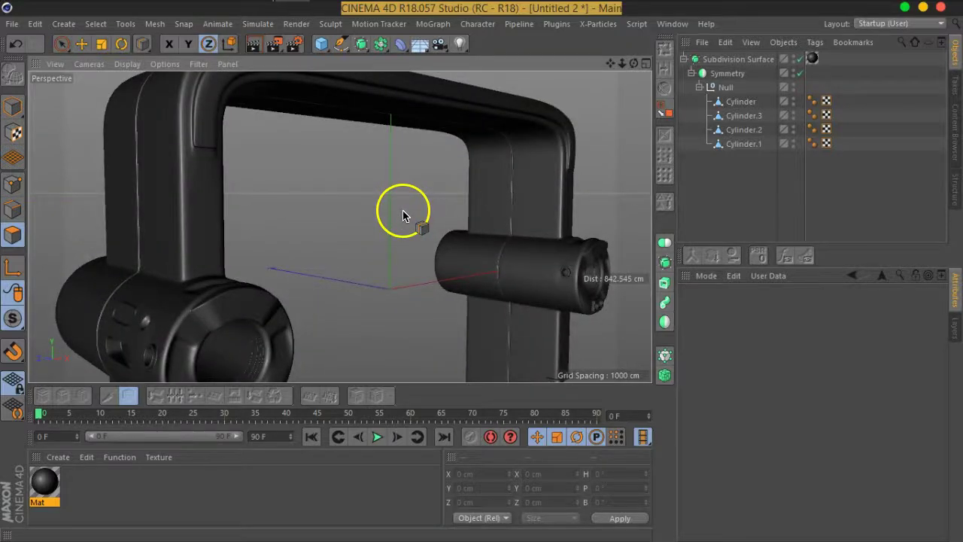